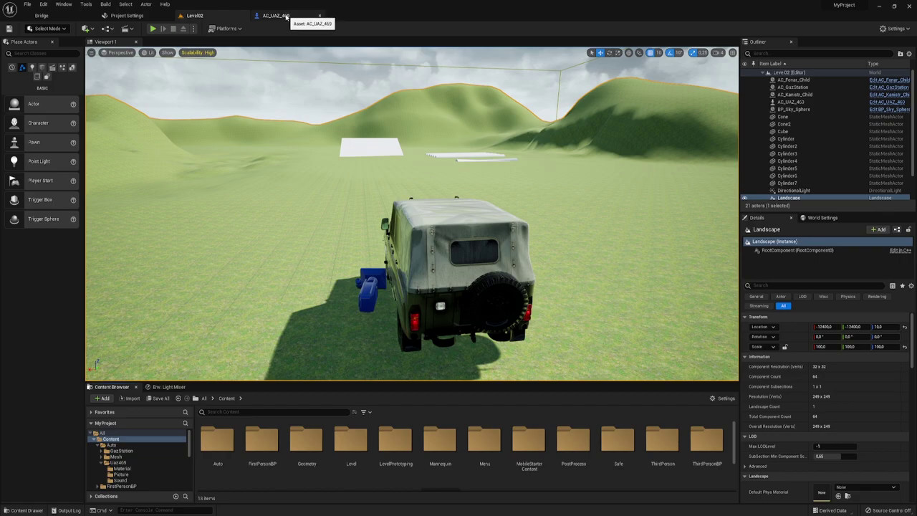
# - Switch to the AC_UAZ_469 Blueprint editor, showing its Bak Minus function graph
pyautogui.click(286, 17)
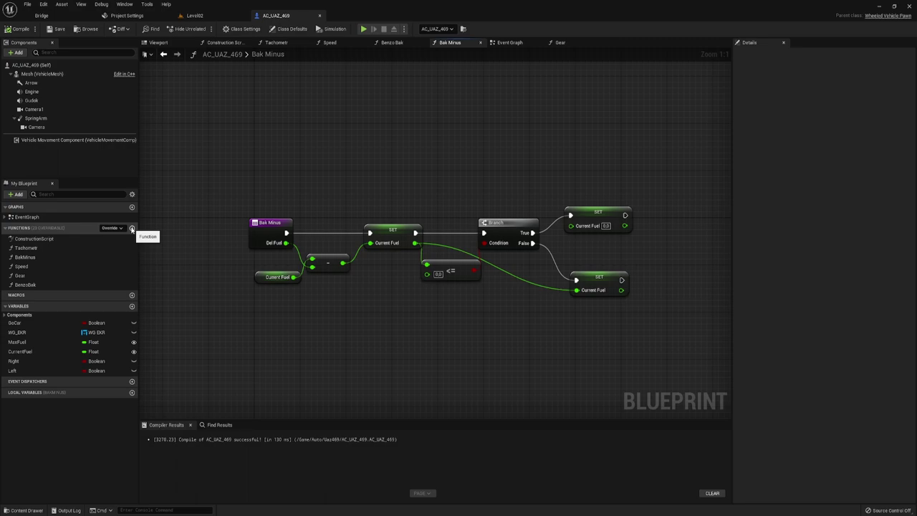
# - Create a function named Odometr in AC_UAZ_469 and pan its entry node into view
pyautogui.click(132, 228)
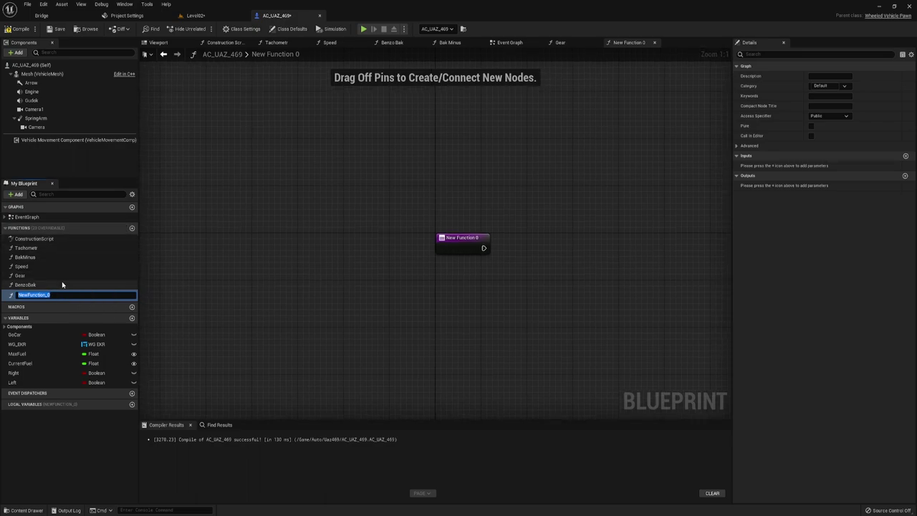
pyautogui.write('Odo')
pyautogui.press('BackSpace')
pyautogui.write('etr')
pyautogui.press('Return')
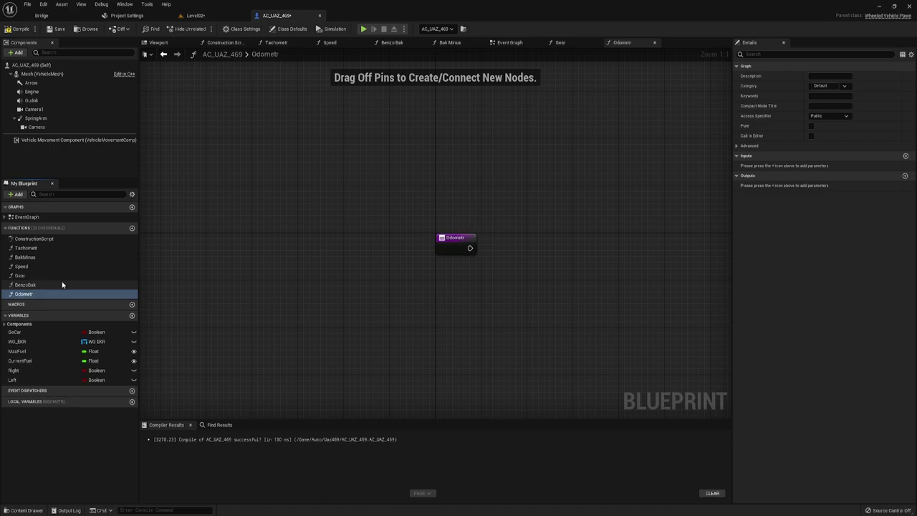
pyautogui.moveTo(580, 281); pyautogui.dragTo(362, 257, button='right')
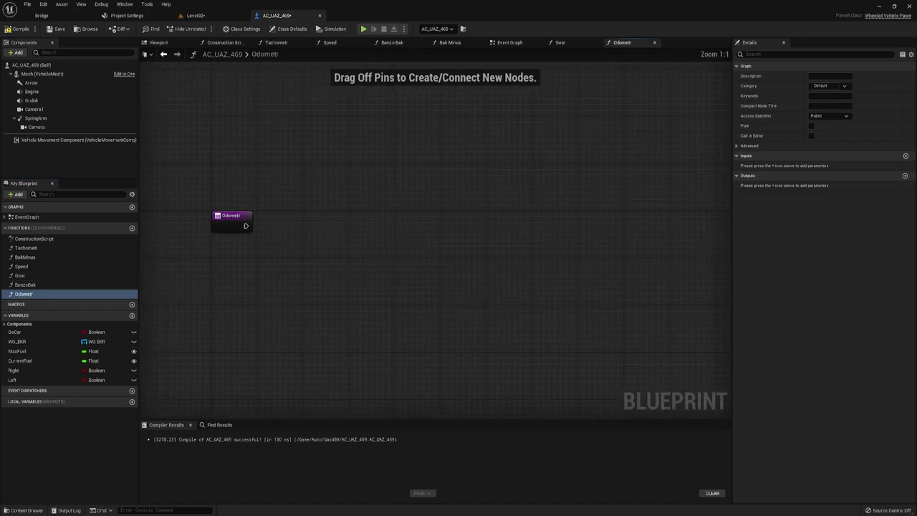
pyautogui.moveTo(260, 249); pyautogui.dragTo(293, 261, button='right')
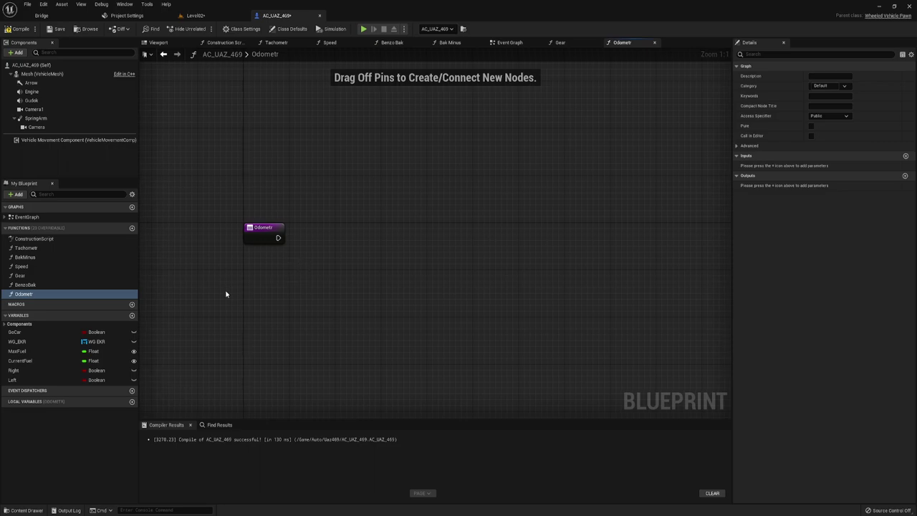
# - Add a new Blueprint variable with type Vector
pyautogui.click(132, 316)
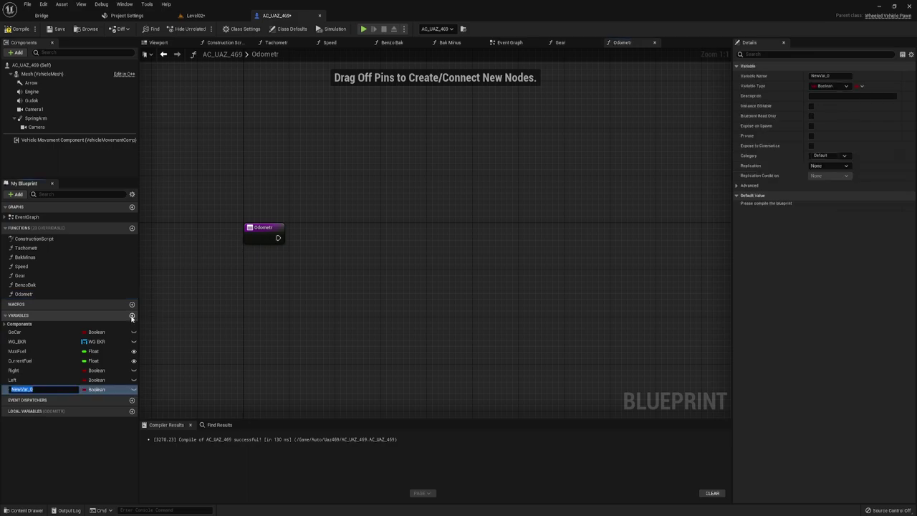
pyautogui.press('Return')
pyautogui.click(107, 390)
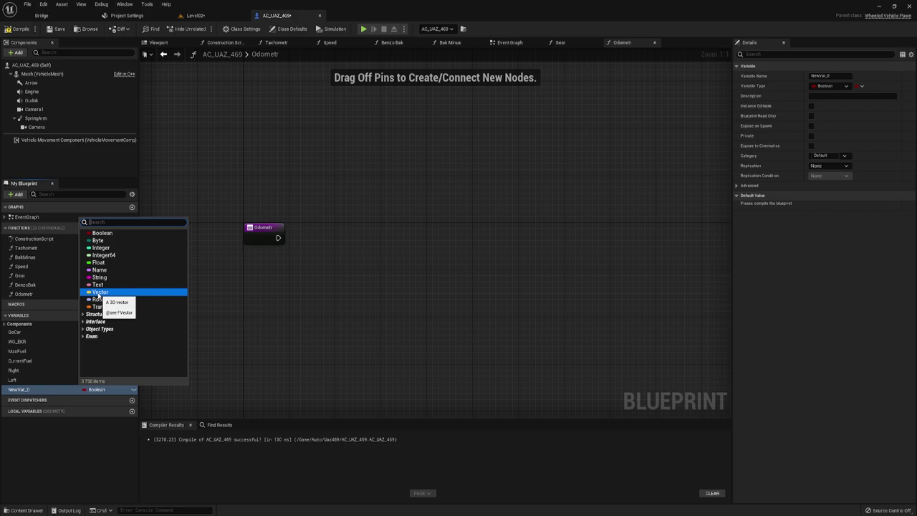
pyautogui.click(99, 292)
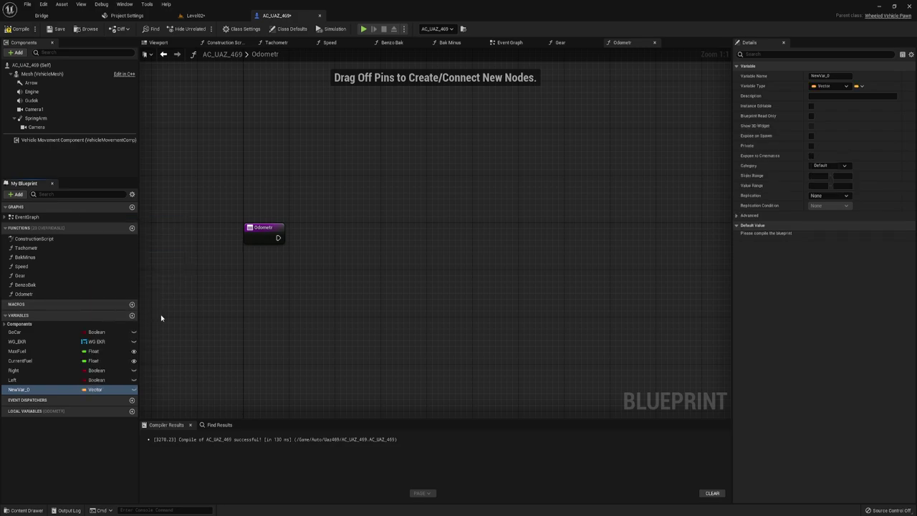
# - Rename the variable to Location and place a Location getter in the Odometr graph
pyautogui.click(30, 389)
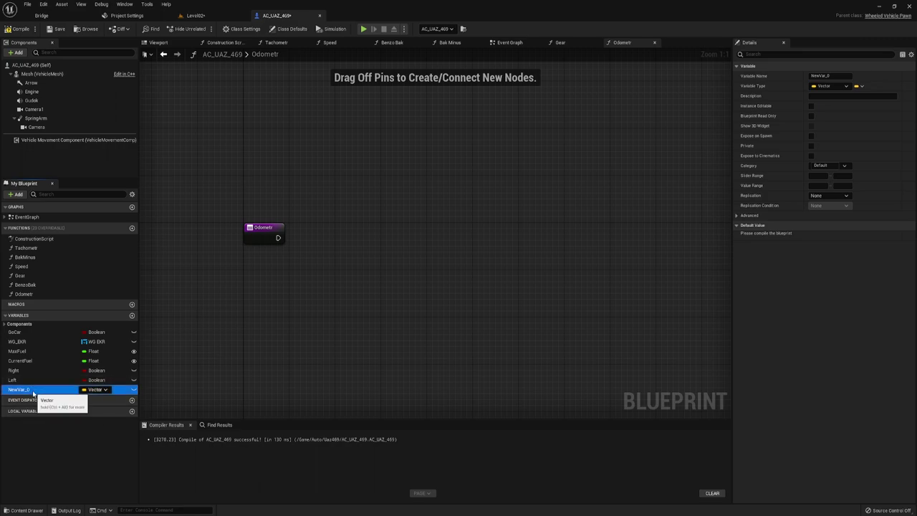
pyautogui.rightClick(28, 391)
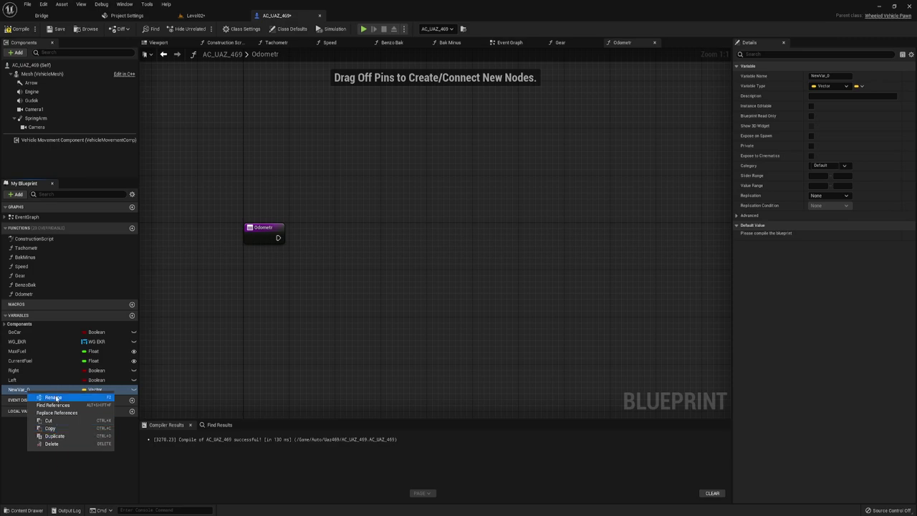
pyautogui.click(55, 398)
pyautogui.press('BackSpace')
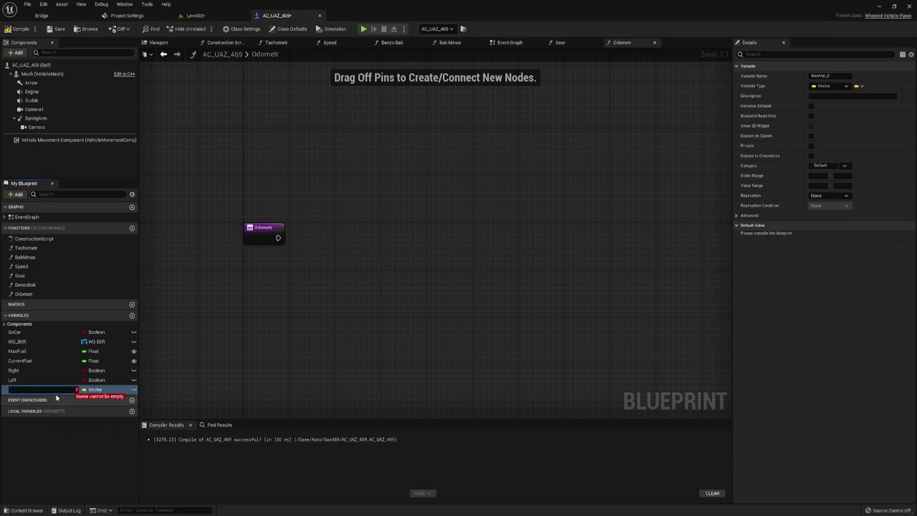
pyautogui.write('Loac')
pyautogui.press('BackSpace')
pyautogui.press('BackSpace')
pyautogui.press('BackSpace')
pyautogui.write('ocvatio')
pyautogui.press('Return')
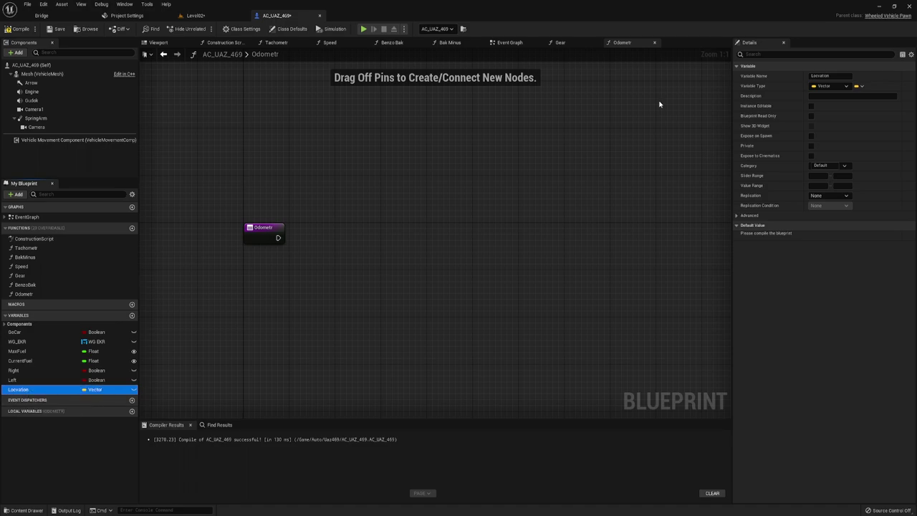
pyautogui.click(824, 76)
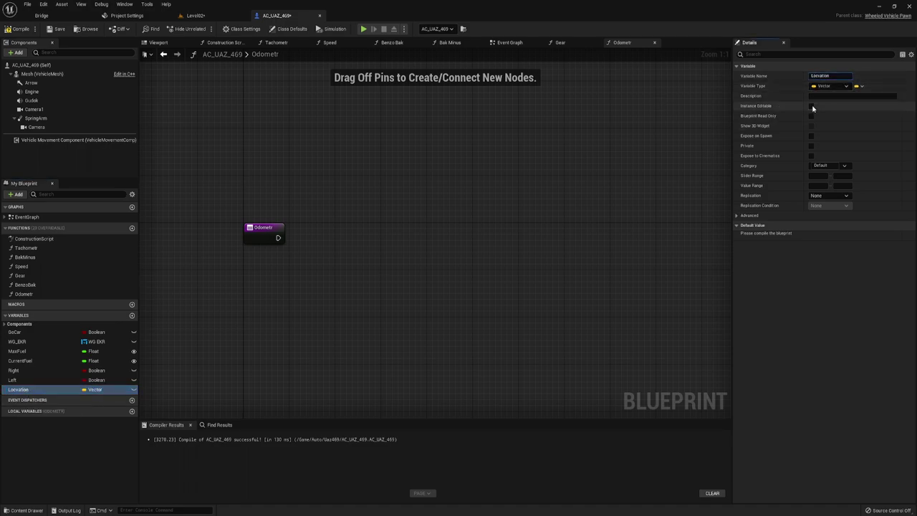
pyautogui.press('BackSpace')
pyautogui.press('Return')
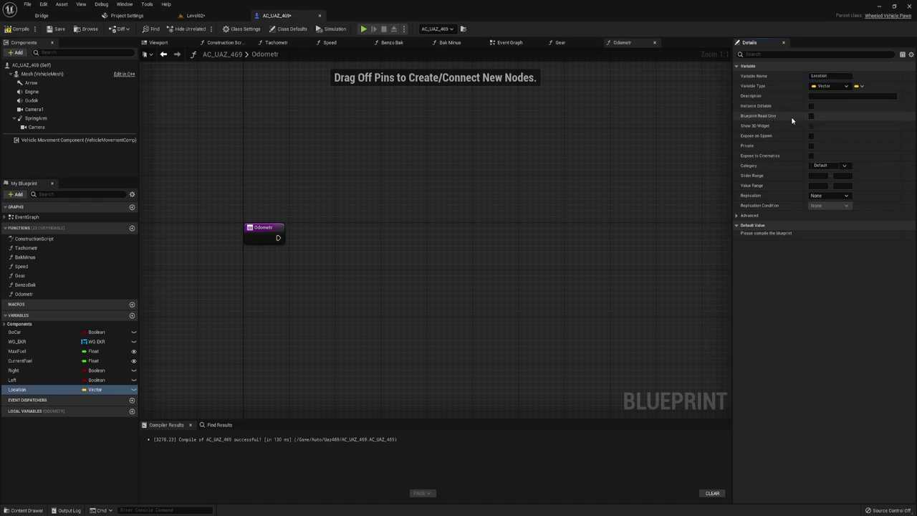
pyautogui.moveTo(41, 389)
pyautogui.mouseDown()
pyautogui.moveTo(255, 258)
pyautogui.moveTo(259, 270)
pyautogui.moveTo(315, 291)
pyautogui.mouseUp()
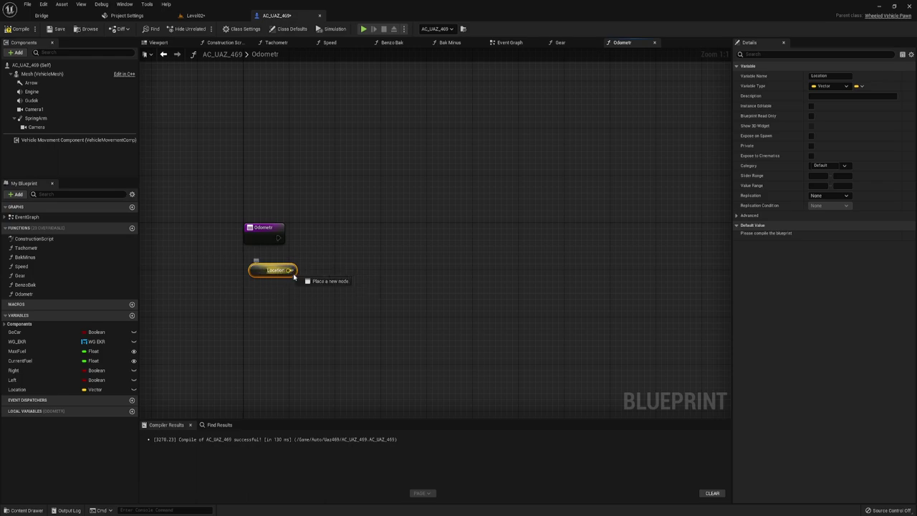
# - Subtract a Get Actor Location node from the Location getter
pyautogui.write('make array')
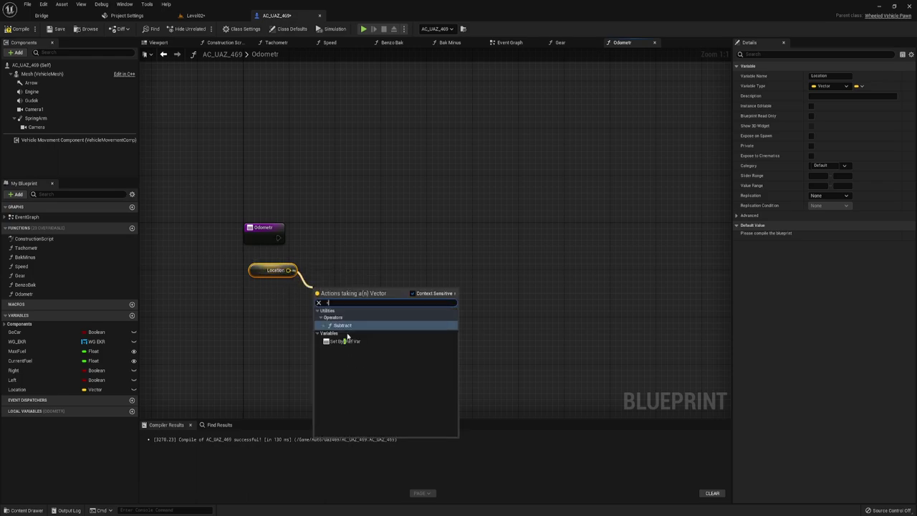
pyautogui.click(348, 338)
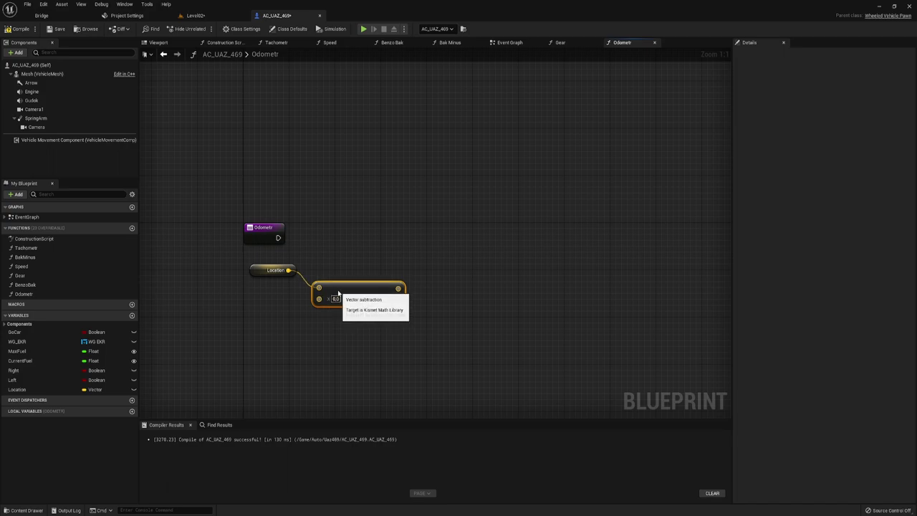
pyautogui.rightClick(217, 311)
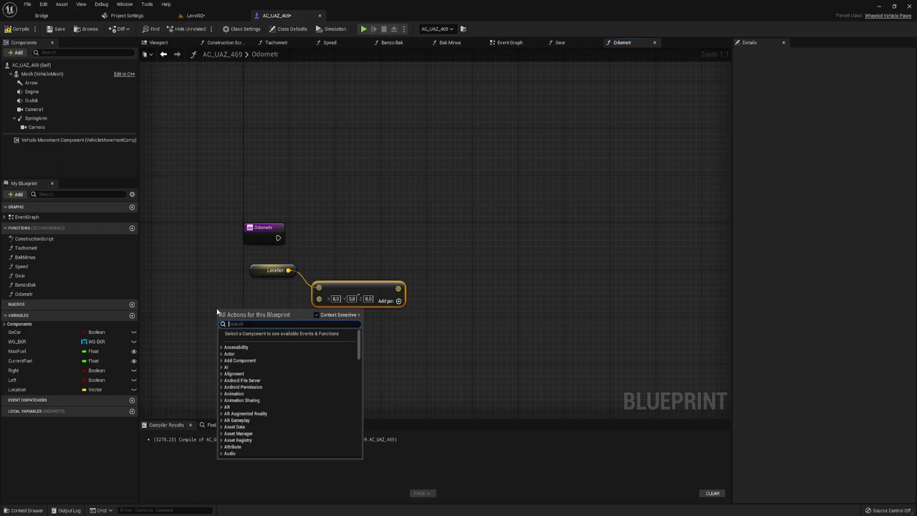
pyautogui.write('Get a')
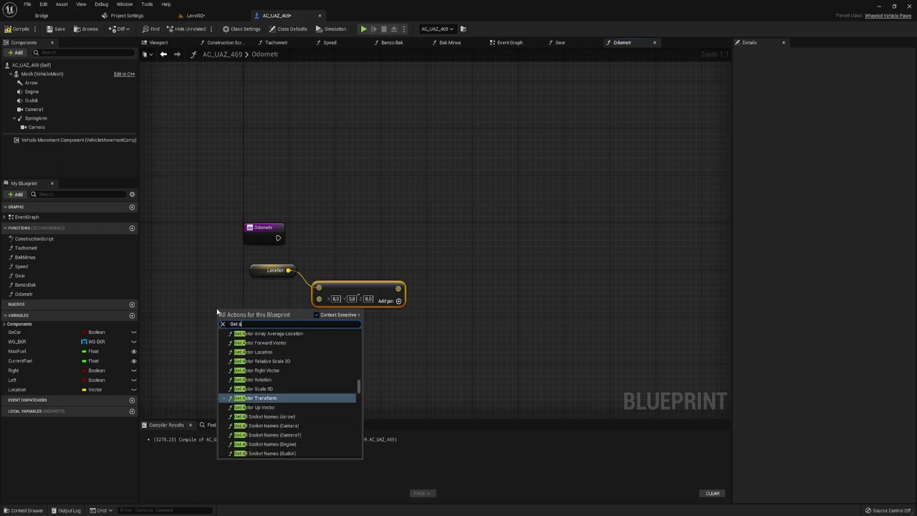
pyautogui.write('ct')
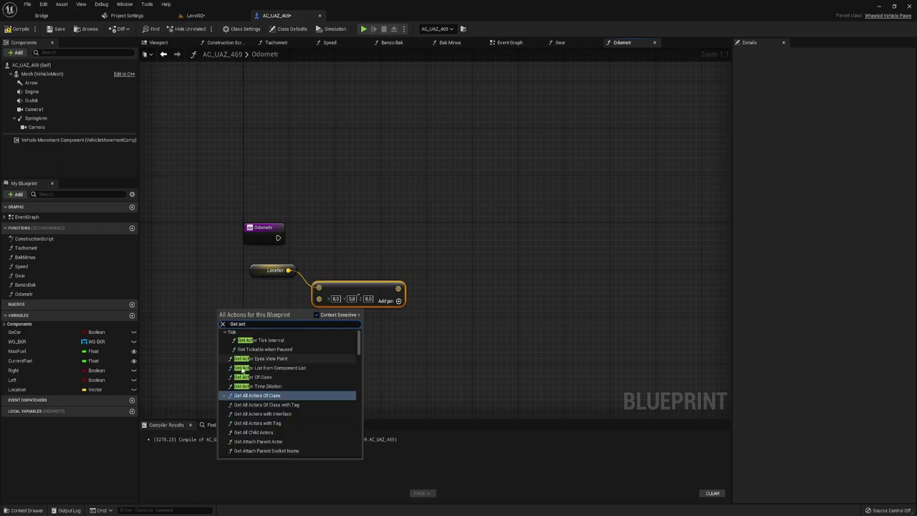
pyautogui.scroll(-5, 248, 387)
pyautogui.scroll(-3, 248, 386)
pyautogui.scroll(-3, 247, 386)
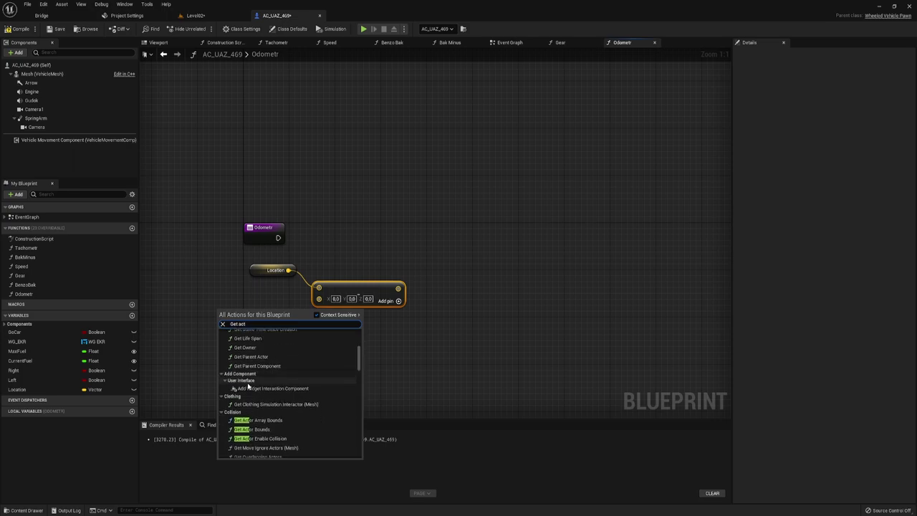
pyautogui.scroll(-2, 248, 386)
pyautogui.scroll(-3, 269, 411)
pyautogui.scroll(-2, 269, 411)
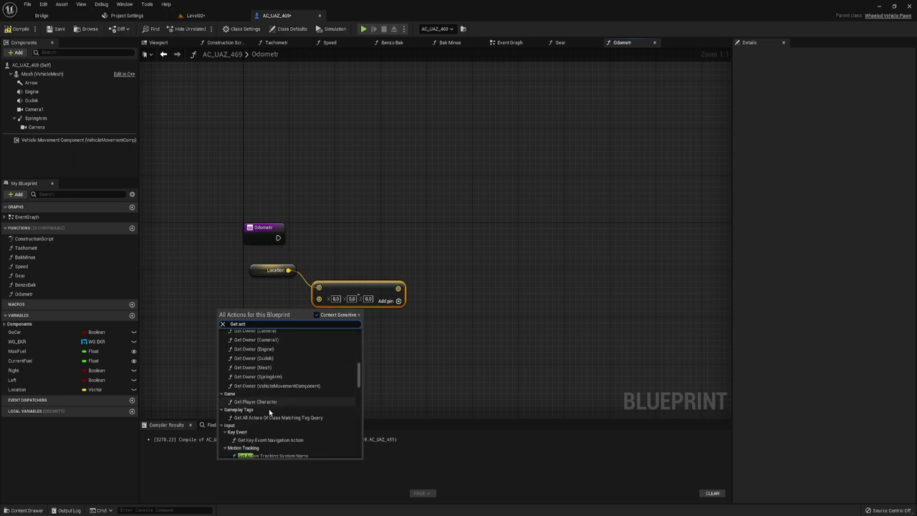
pyautogui.scroll(-3, 270, 411)
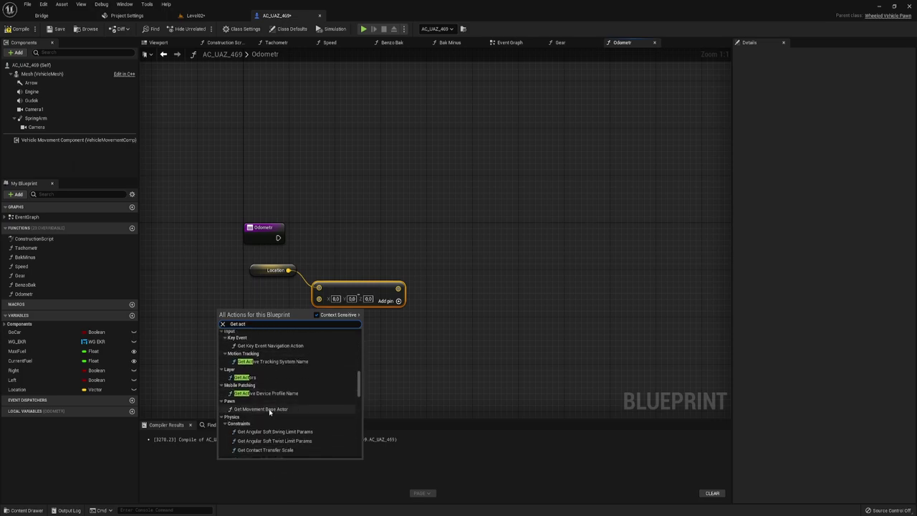
pyautogui.write('or lo')
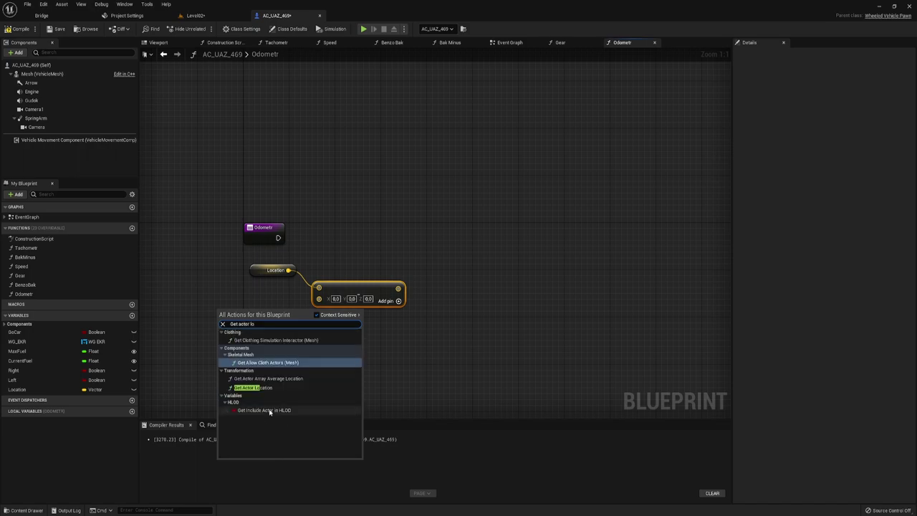
pyautogui.click(255, 388)
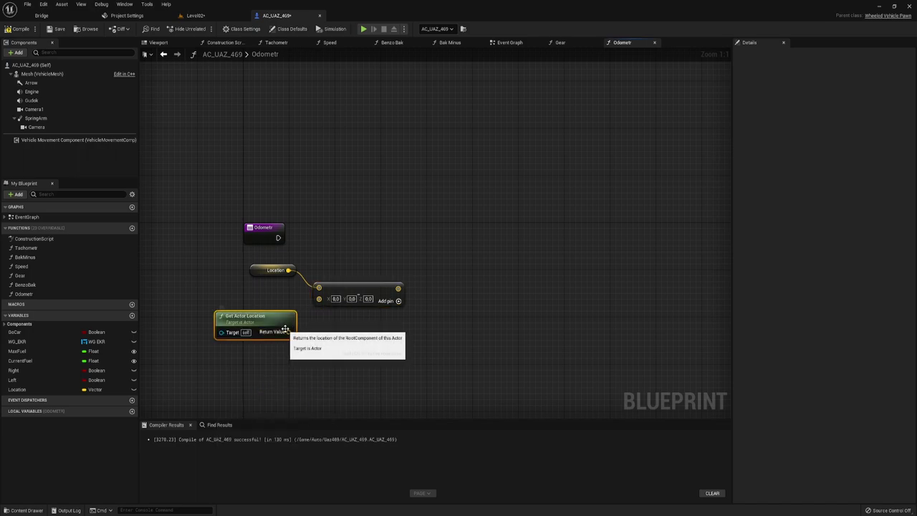
pyautogui.moveTo(265, 322); pyautogui.dragTo(277, 298)
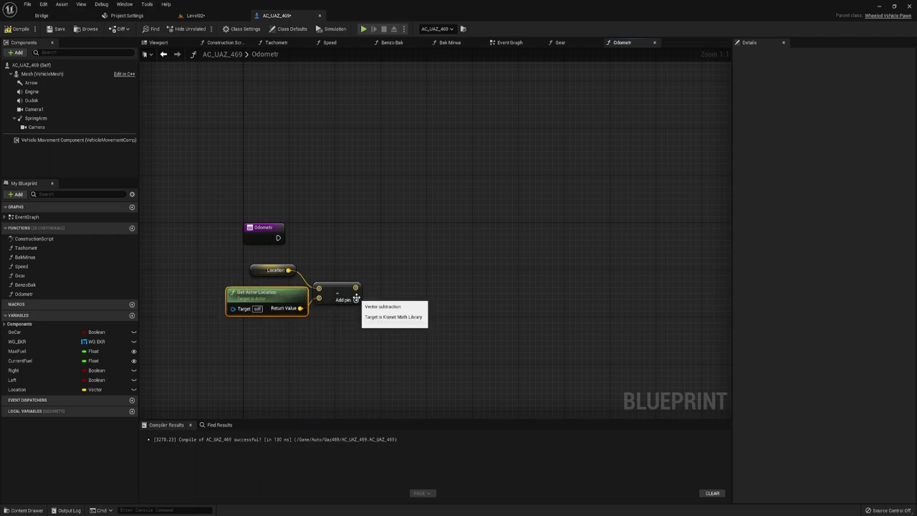
# - Feed the location difference into a Vector Length node
pyautogui.moveTo(356, 287); pyautogui.dragTo(367, 290)
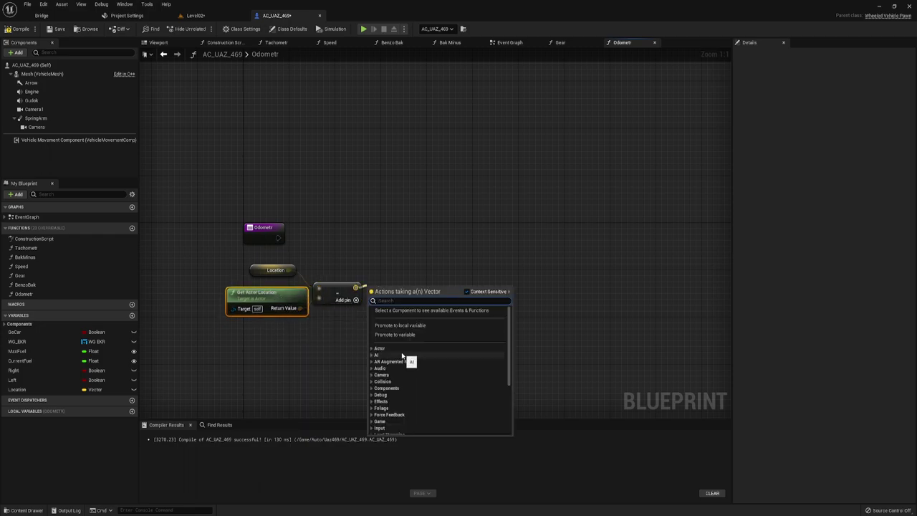
pyautogui.write('leg')
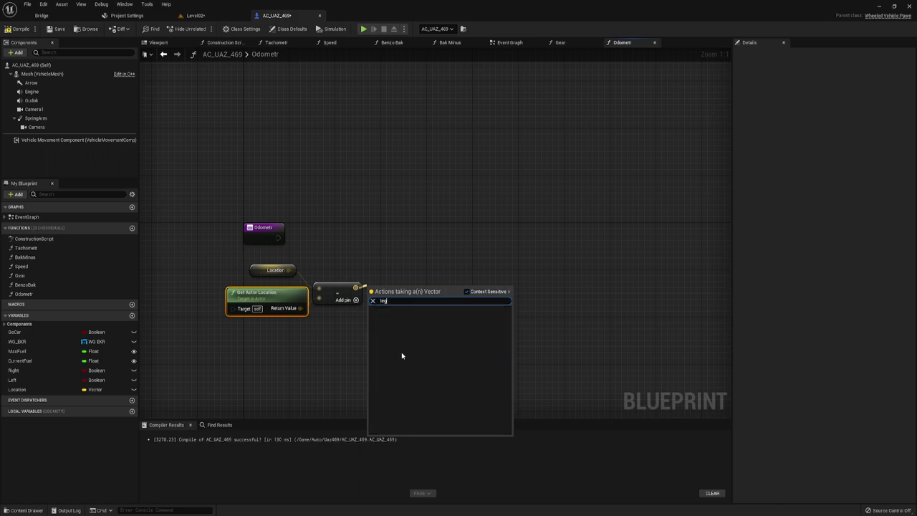
pyautogui.press('BackSpace')
pyautogui.press('BackSpace')
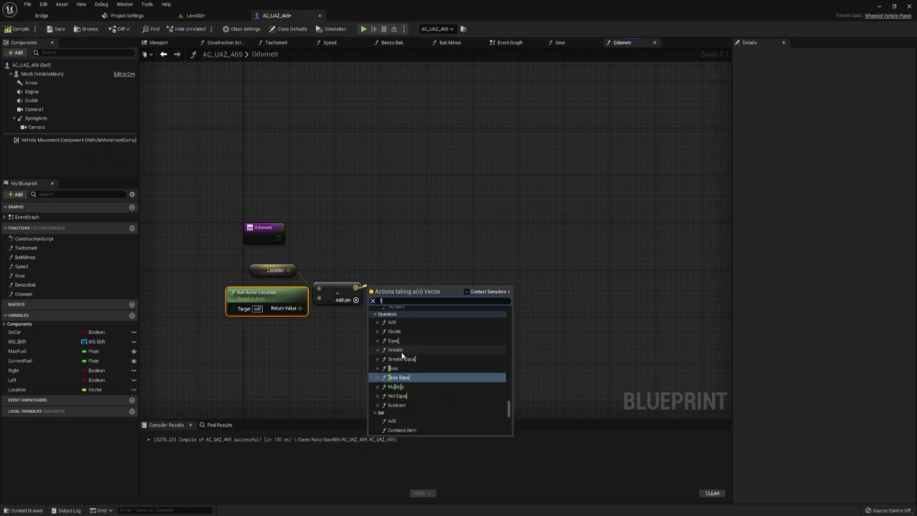
pyautogui.write('eng')
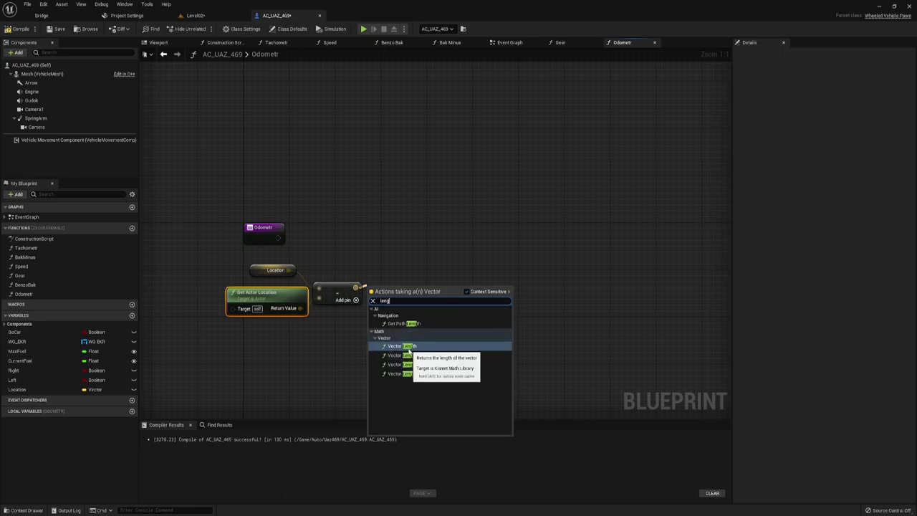
pyautogui.click(405, 347)
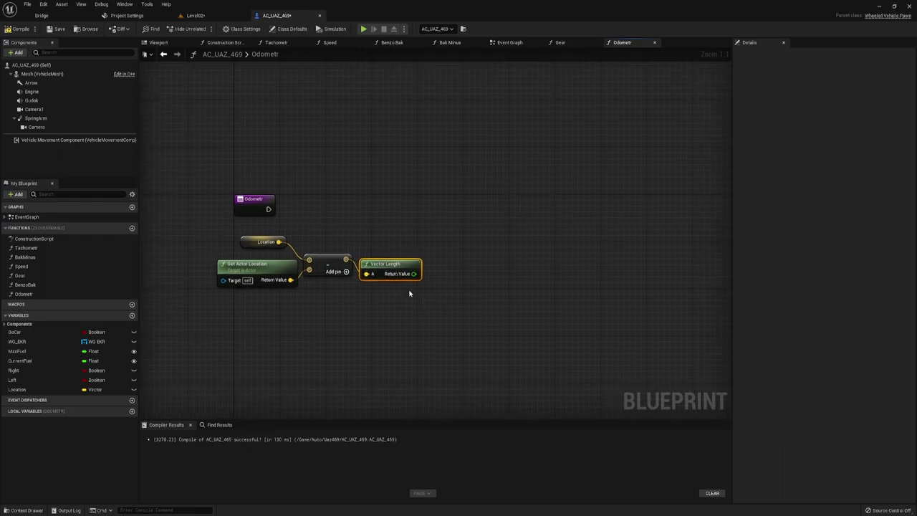
# - Divide the Vector Length result by 100000.0
pyautogui.moveTo(413, 274); pyautogui.dragTo(366, 293)
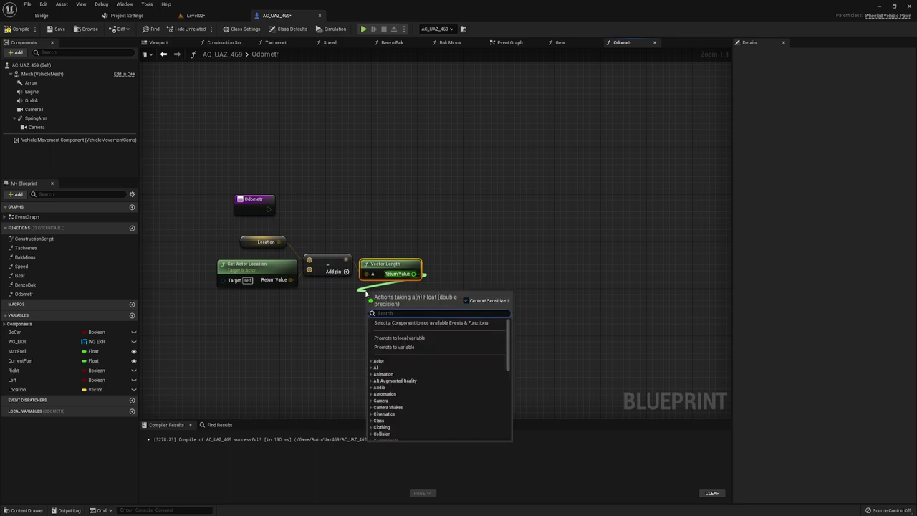
pyautogui.write('/')
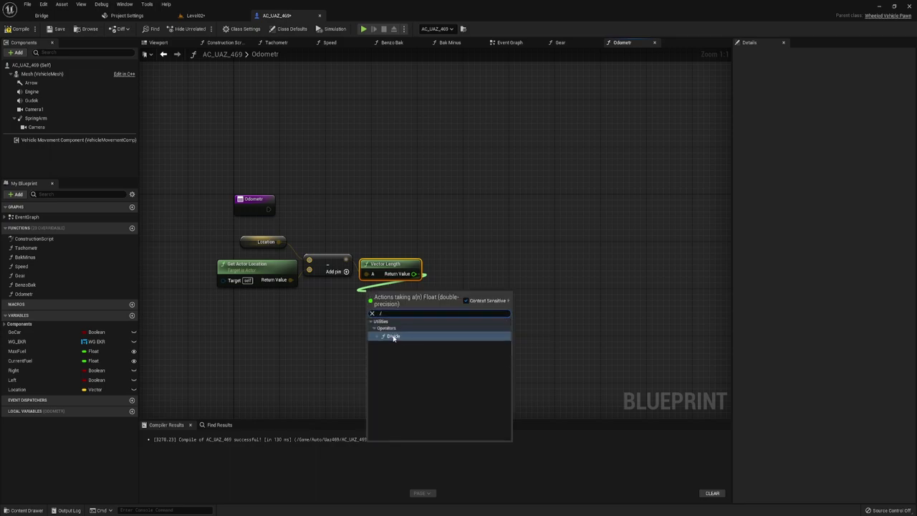
pyautogui.click(391, 337)
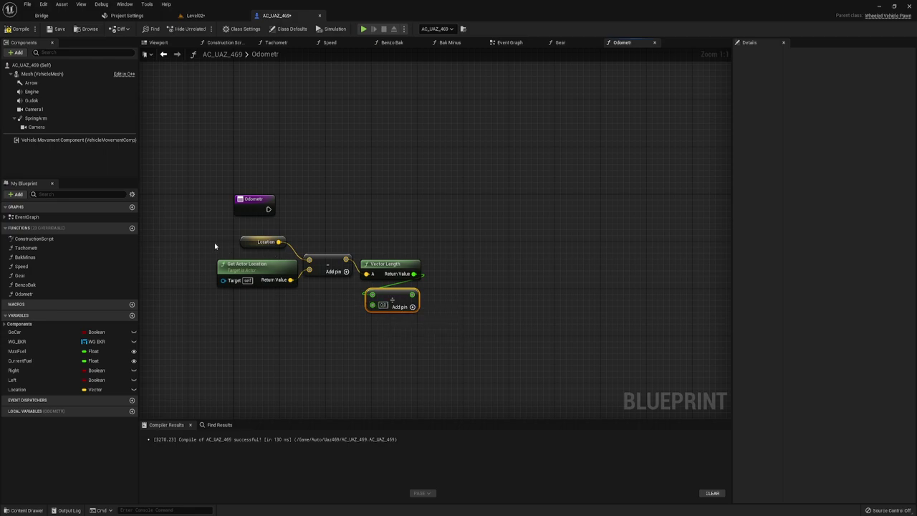
pyautogui.click(383, 306)
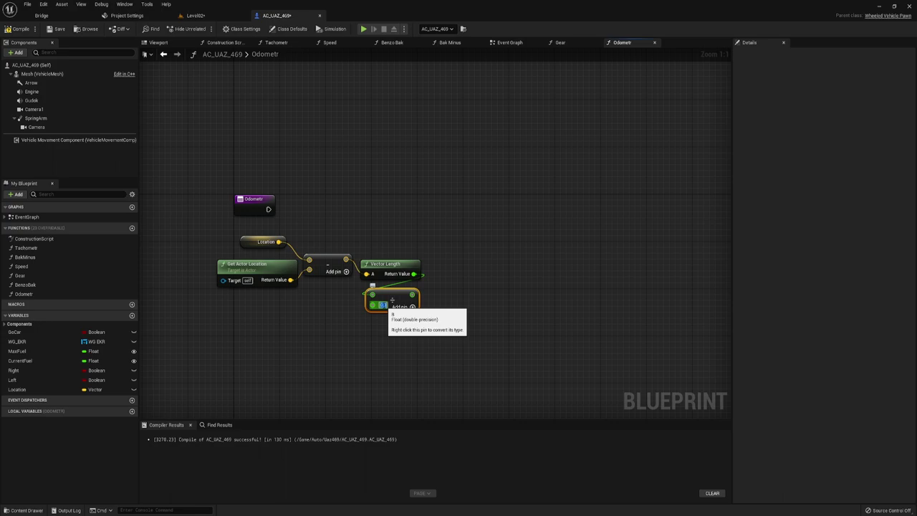
pyautogui.write('1000')
pyautogui.write('0')
pyautogui.press('Return')
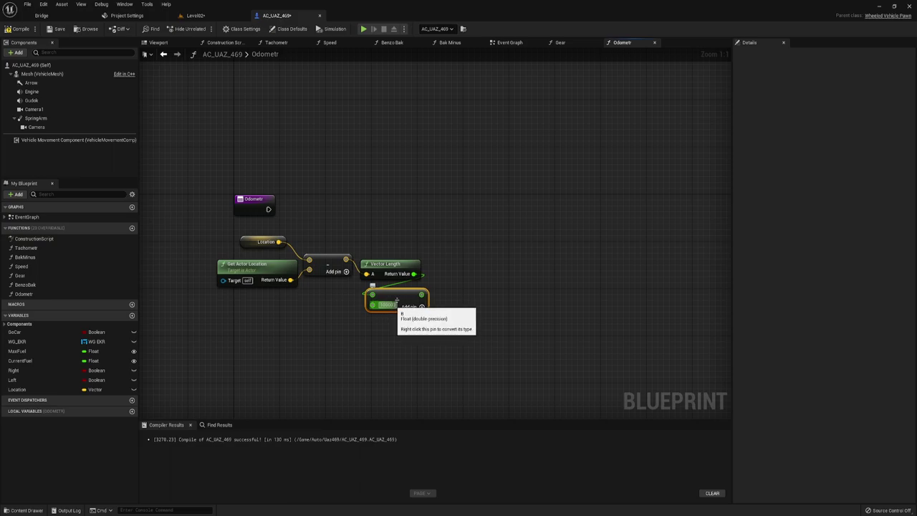
pyautogui.click(406, 339)
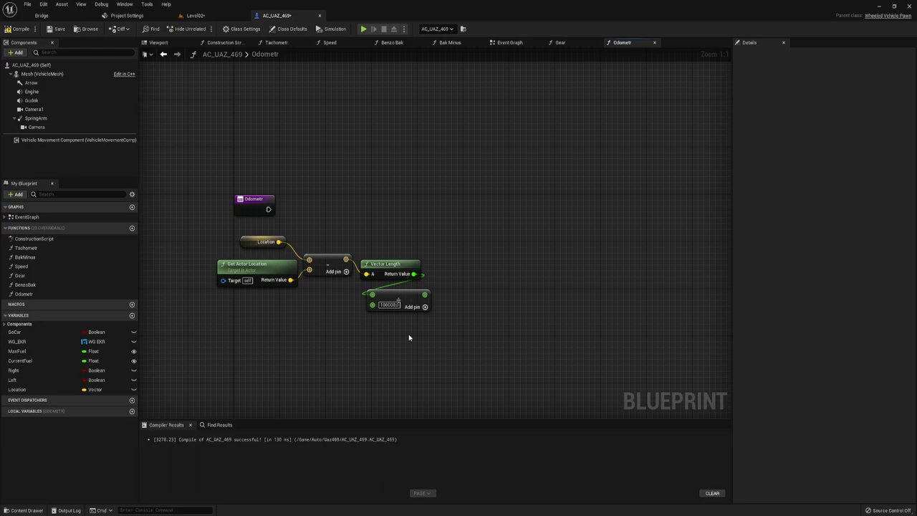
# - Wire the division result into a new Add node
pyautogui.moveTo(425, 295)
pyautogui.mouseDown()
pyautogui.moveTo(437, 323)
pyautogui.moveTo(462, 323)
pyautogui.mouseUp()
pyautogui.moveTo(424, 295); pyautogui.dragTo(443, 328)
pyautogui.write('+')
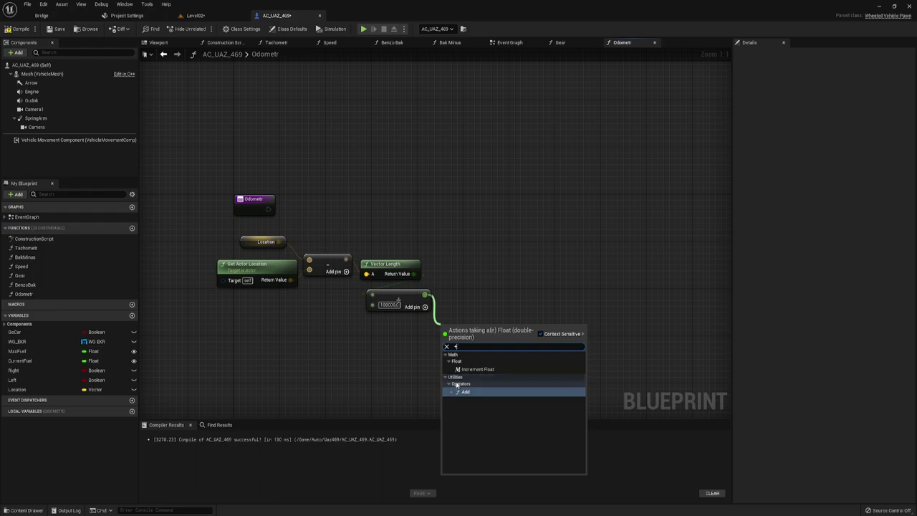
pyautogui.click(466, 393)
pyautogui.moveTo(485, 368)
pyautogui.mouseDown(button='right')
pyautogui.moveTo(459, 366)
pyautogui.moveTo(466, 376)
pyautogui.mouseUp(button='right')
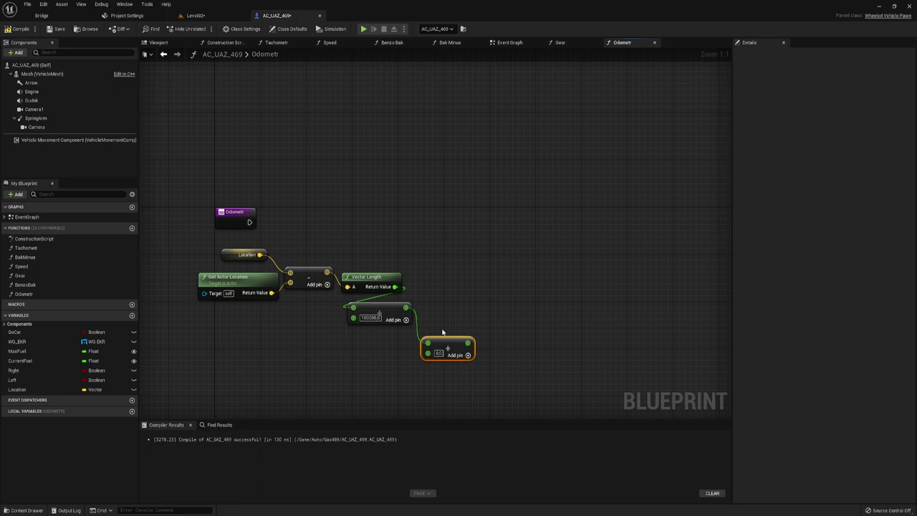
pyautogui.moveTo(449, 358); pyautogui.dragTo(443, 305, button='right')
pyautogui.moveTo(446, 301); pyautogui.dragTo(380, 305)
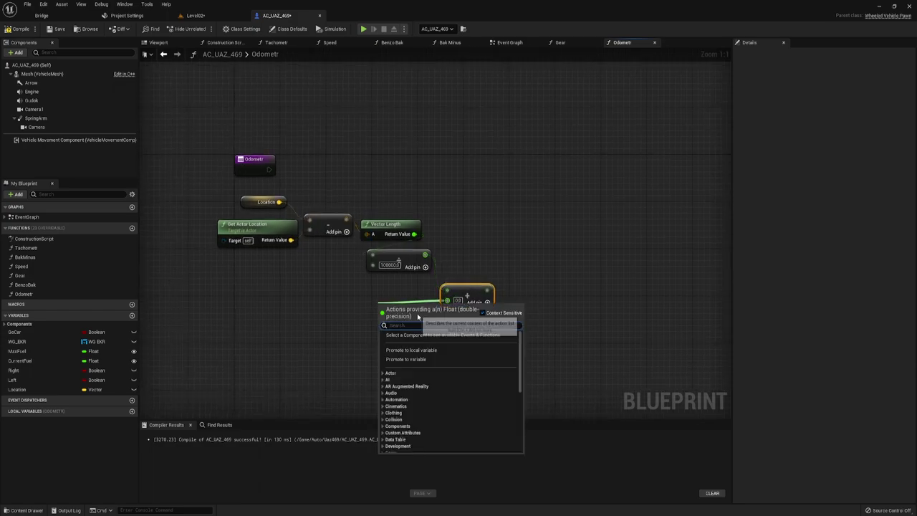
# - Promote the Add node's second input to a variable named DistanceDisplayString
pyautogui.click(402, 349)
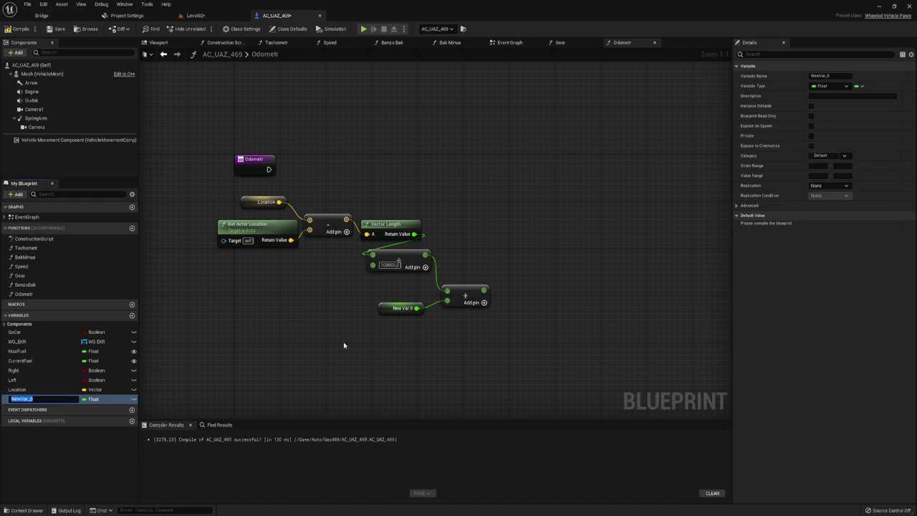
pyautogui.write('Dis')
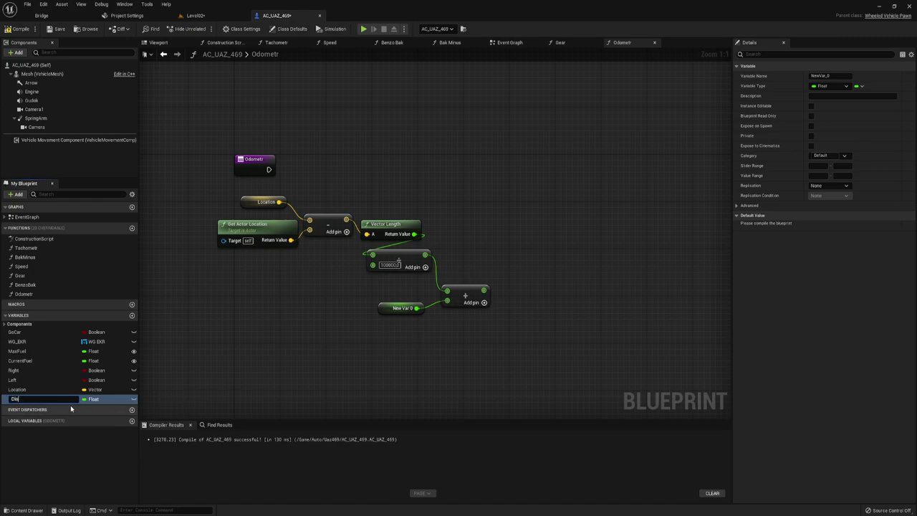
pyautogui.write('tance')
pyautogui.write('Displ')
pyautogui.write('ay')
pyautogui.write('Stri')
pyautogui.write('ng')
pyautogui.press('Return')
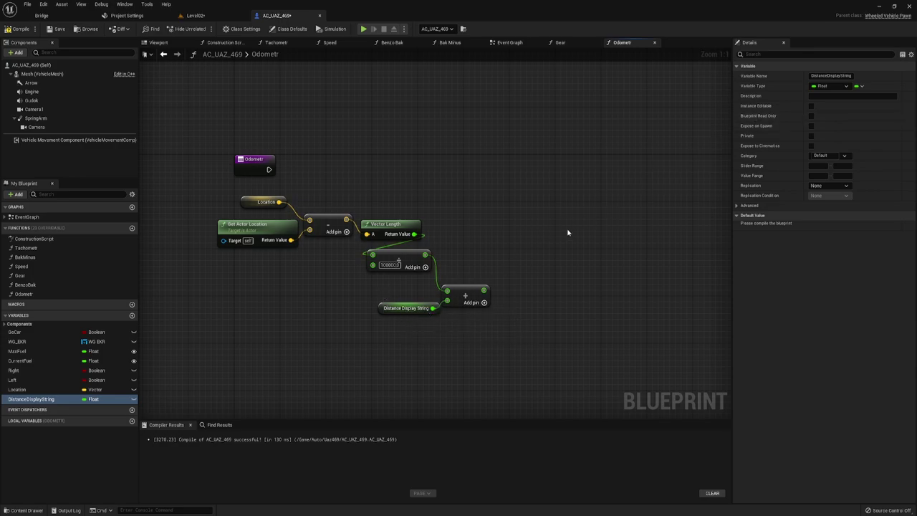
# - Add a SET DistanceDisplayString node and feed the Add sum into it
pyautogui.moveTo(504, 283); pyautogui.dragTo(496, 301, button='right')
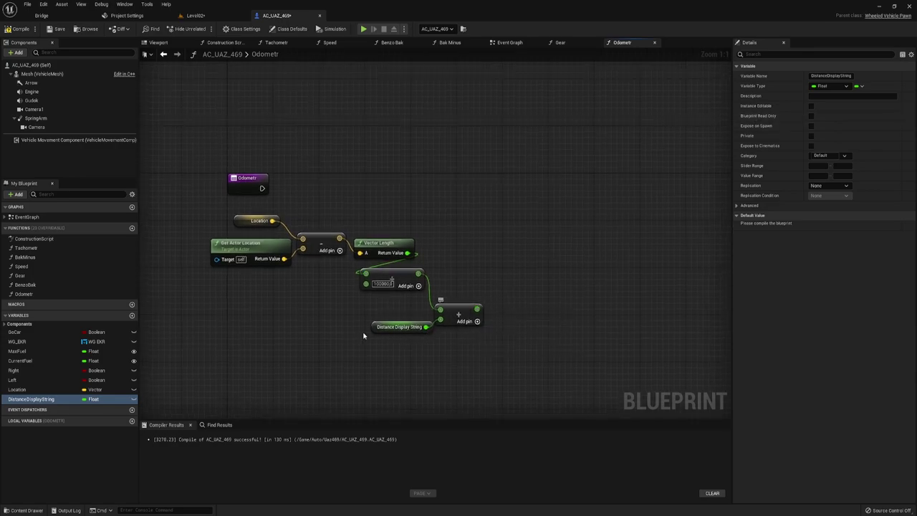
pyautogui.moveTo(50, 399); pyautogui.dragTo(421, 207)
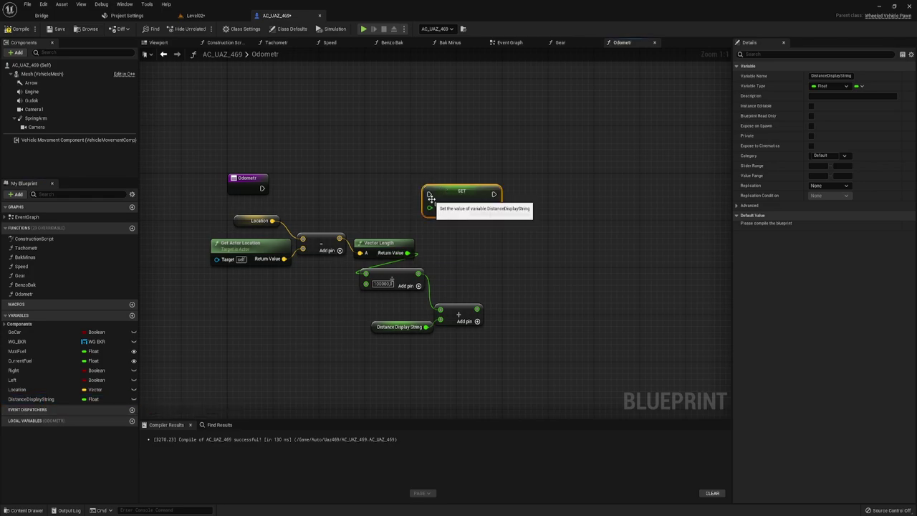
pyautogui.click(441, 207)
pyautogui.moveTo(477, 196); pyautogui.dragTo(533, 190)
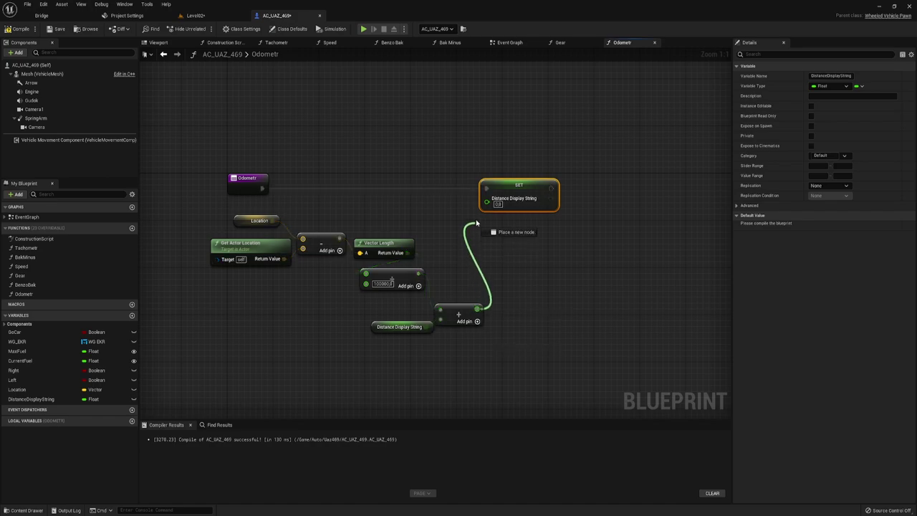
pyautogui.moveTo(477, 309); pyautogui.dragTo(488, 202)
pyautogui.moveTo(538, 281); pyautogui.dragTo(526, 285, button='right')
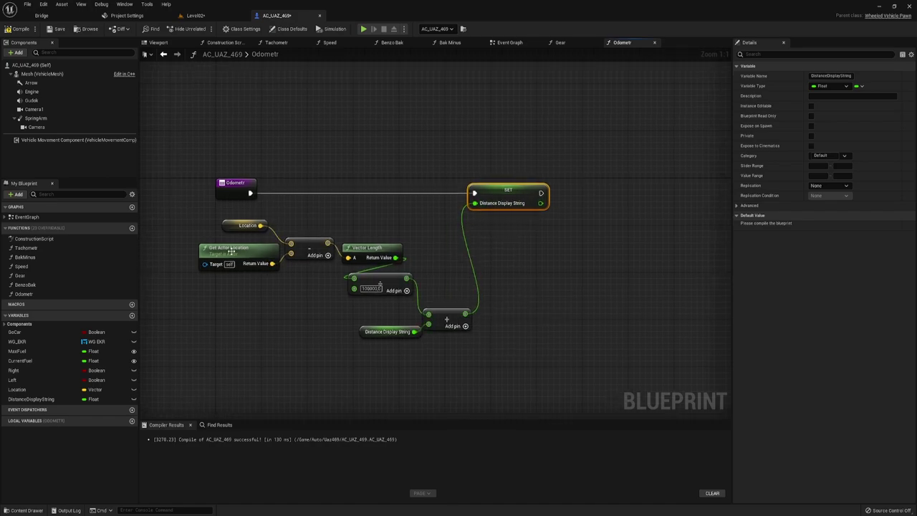
# - Select the distance-calculation, Add and DistanceDisplayString nodes and adjust the view
pyautogui.moveTo(200, 219); pyautogui.dragTo(428, 264)
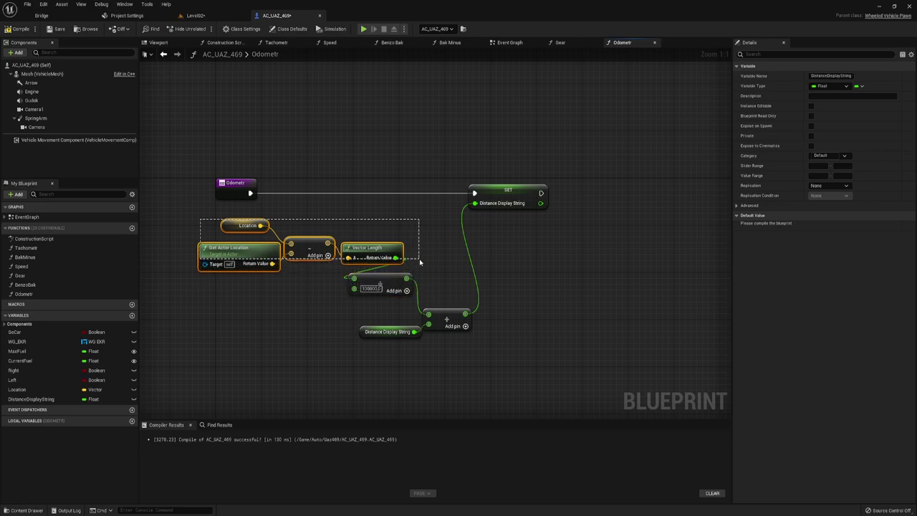
pyautogui.moveTo(428, 264); pyautogui.dragTo(423, 270)
pyautogui.moveTo(424, 270); pyautogui.dragTo(391, 268, button='right')
pyautogui.moveTo(318, 339)
pyautogui.mouseDown()
pyautogui.moveTo(420, 313)
pyautogui.moveTo(413, 295)
pyautogui.mouseUp()
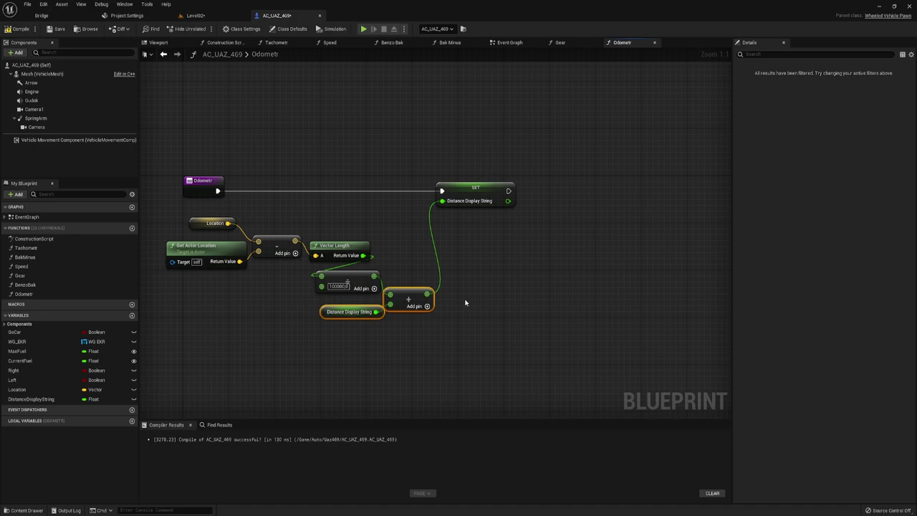
pyautogui.moveTo(464, 303); pyautogui.dragTo(460, 341, button='right')
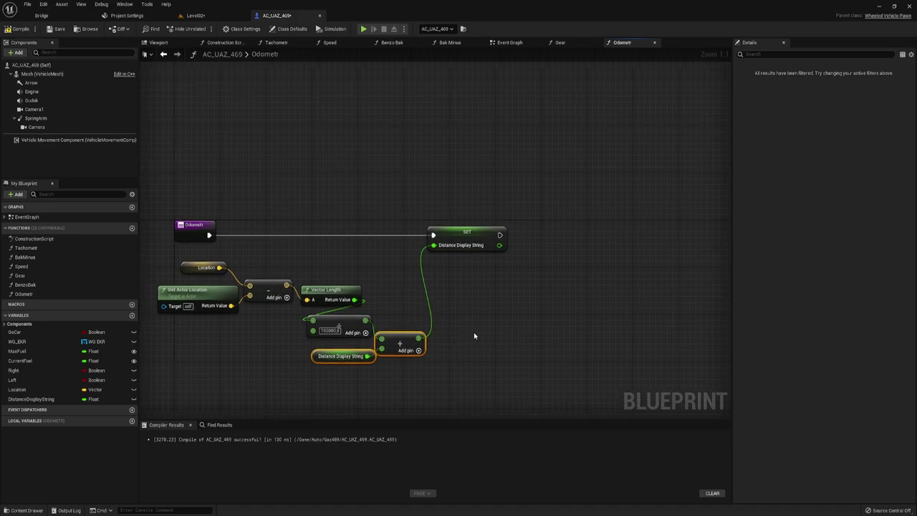
pyautogui.moveTo(487, 307); pyautogui.dragTo(475, 271, button='right')
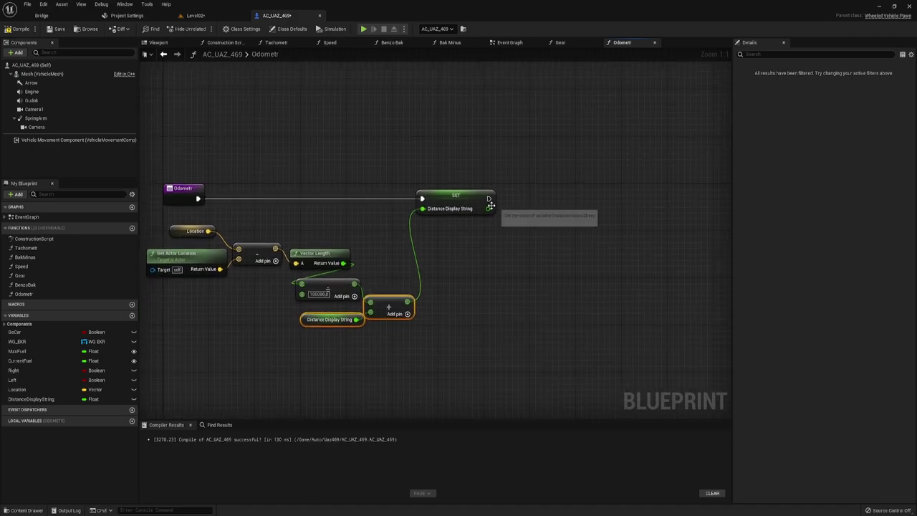
# - Pass the SET DistanceDisplayString output into an Absolute (Float) node
pyautogui.moveTo(489, 208); pyautogui.dragTo(447, 254)
pyautogui.write('a')
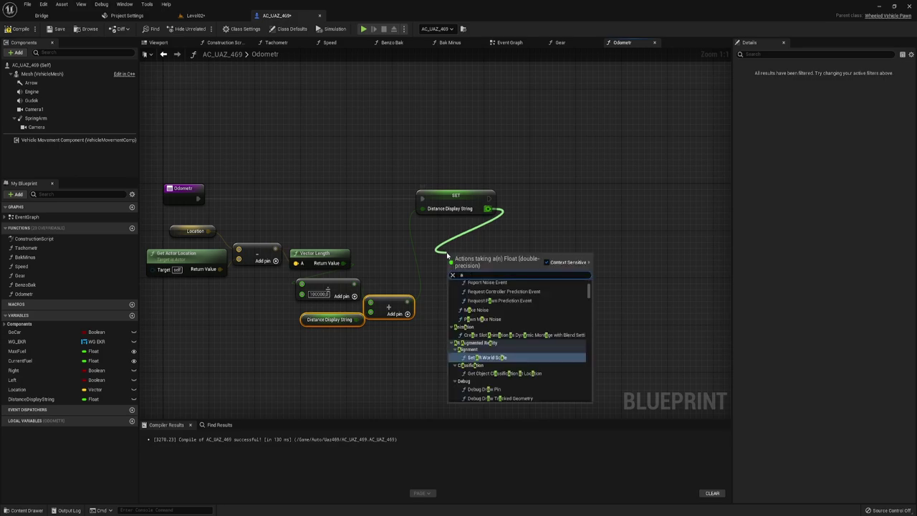
pyautogui.write('bs')
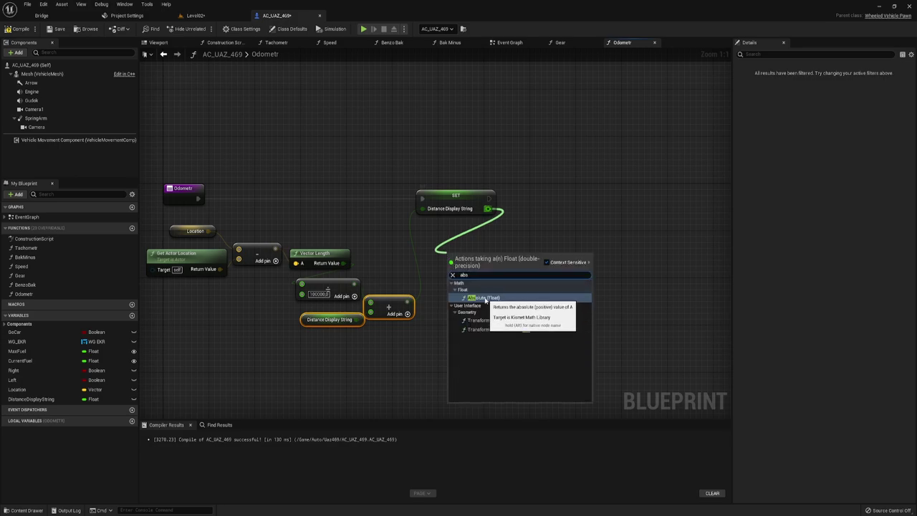
pyautogui.click(484, 297)
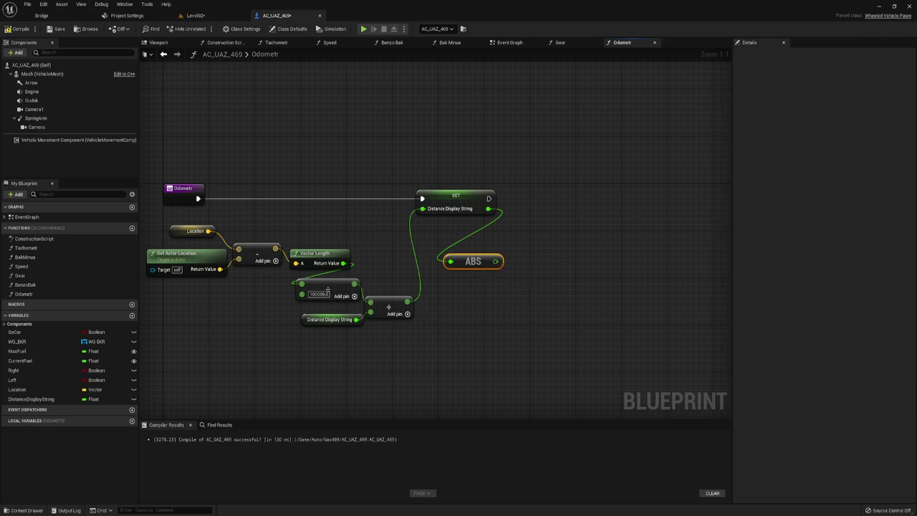
pyautogui.moveTo(473, 260)
pyautogui.mouseDown(button='right')
pyautogui.moveTo(461, 269)
pyautogui.moveTo(469, 258)
pyautogui.moveTo(516, 264)
pyautogui.mouseUp(button='right')
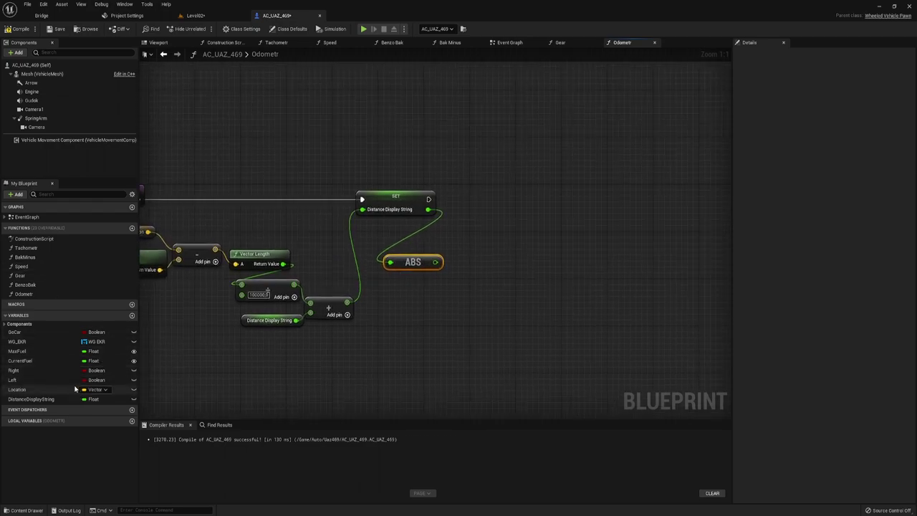
# - Place a SET Location node after the DistanceDisplayString setter
pyautogui.moveTo(17, 389); pyautogui.dragTo(506, 208)
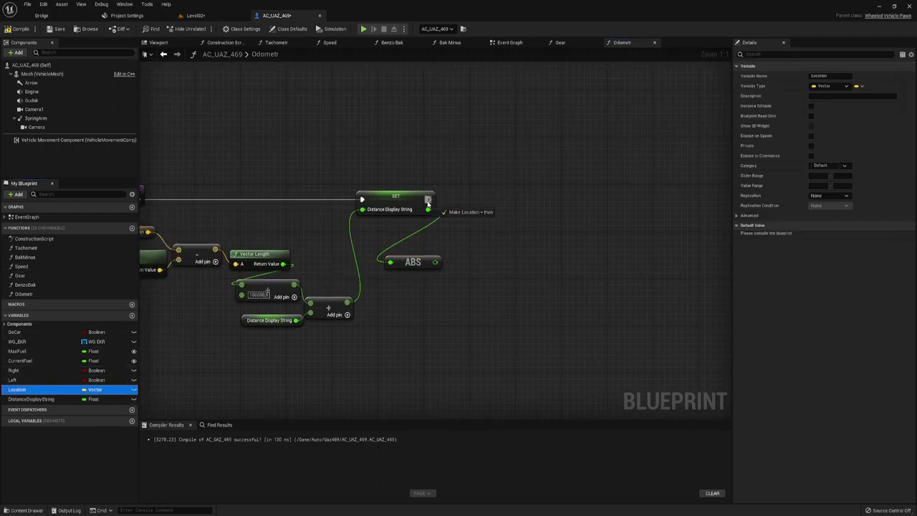
pyautogui.click(459, 213)
pyautogui.moveTo(527, 196); pyautogui.dragTo(589, 197, button='right')
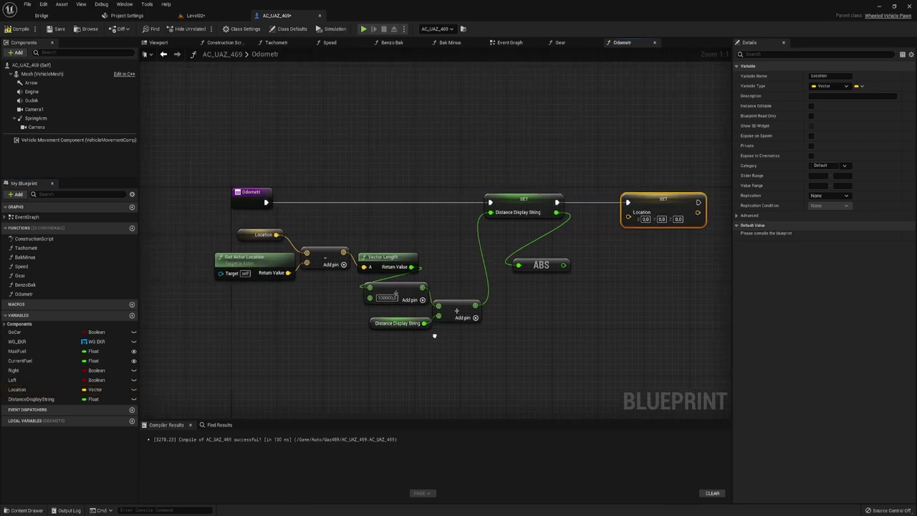
# - Duplicate the Get Actor Location node and position the copy beside SET Location
pyautogui.click(168, 263)
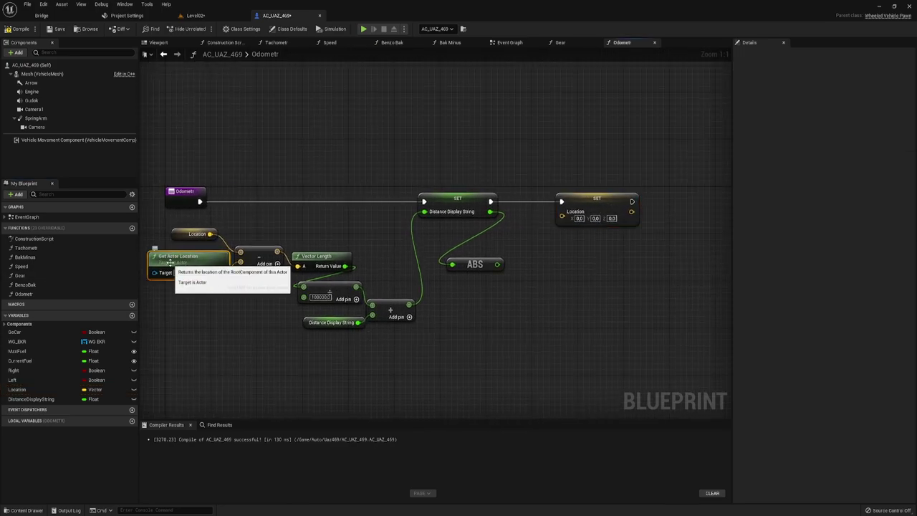
pyautogui.hotkey('ctrl', 'c')
pyautogui.hotkey('ctrl', 'v')
pyautogui.moveTo(592, 124)
pyautogui.mouseDown()
pyautogui.moveTo(499, 162)
pyautogui.moveTo(553, 227)
pyautogui.moveTo(563, 215)
pyautogui.mouseUp()
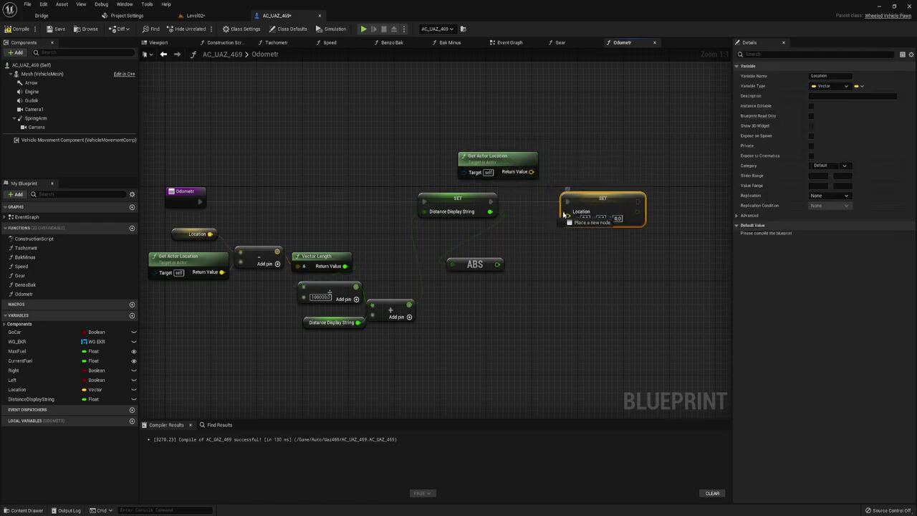
pyautogui.moveTo(476, 163); pyautogui.dragTo(470, 169)
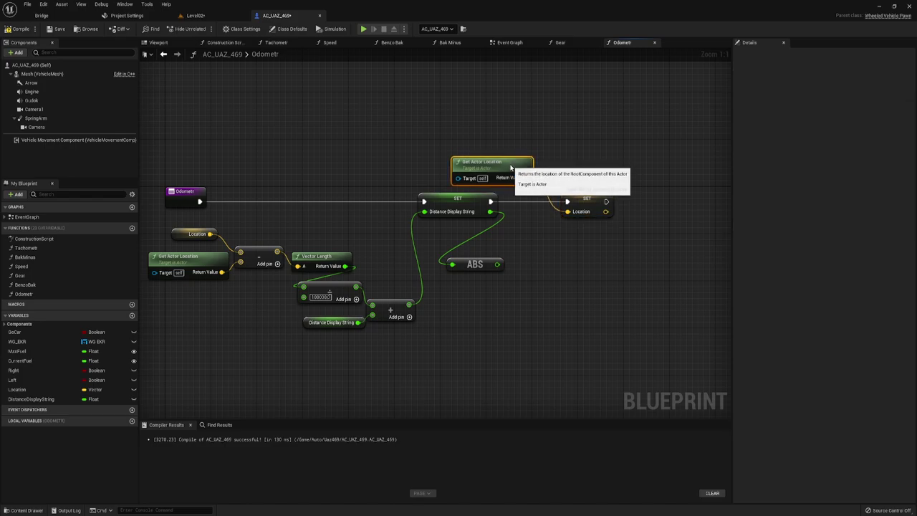
pyautogui.click(583, 194)
pyautogui.moveTo(671, 219); pyautogui.dragTo(519, 214, button='right')
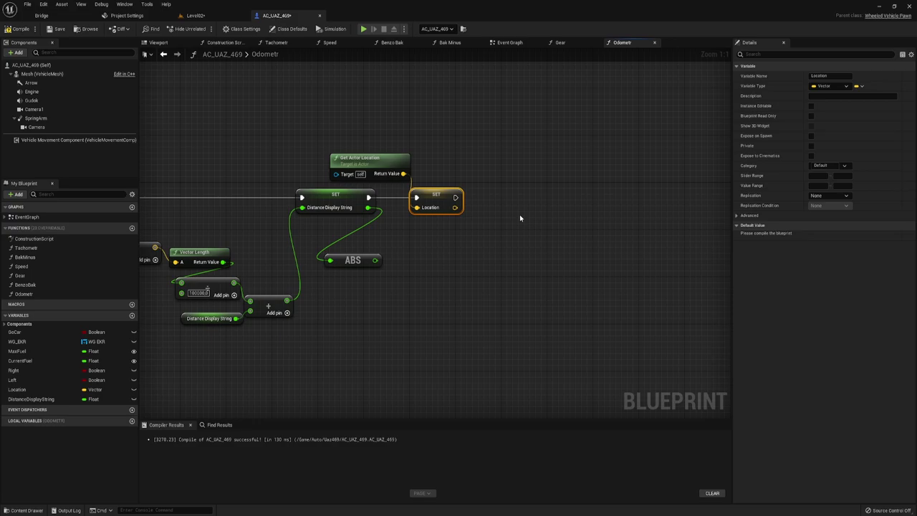
# - Add a String output parameter to the Odometr function
pyautogui.scroll(-2, 519, 218)
pyautogui.scroll(-1, 520, 247)
pyautogui.rightClick(494, 260)
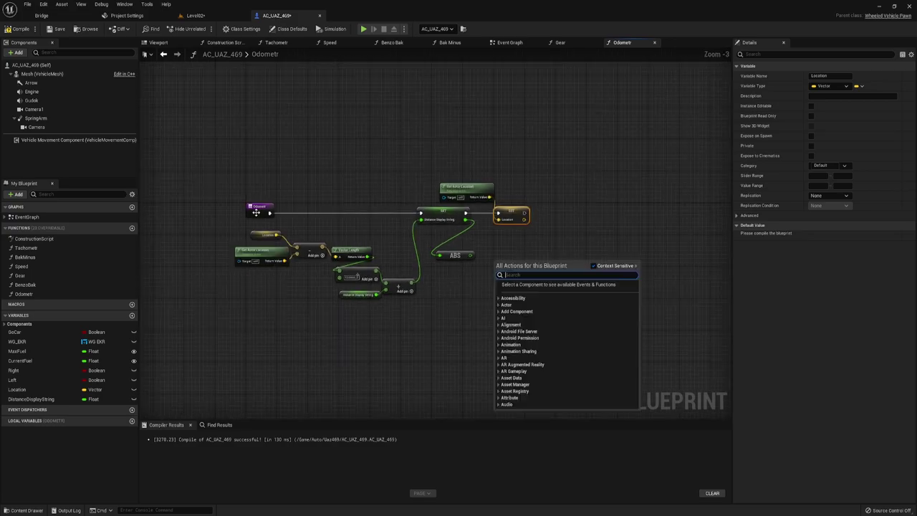
pyautogui.click(256, 212)
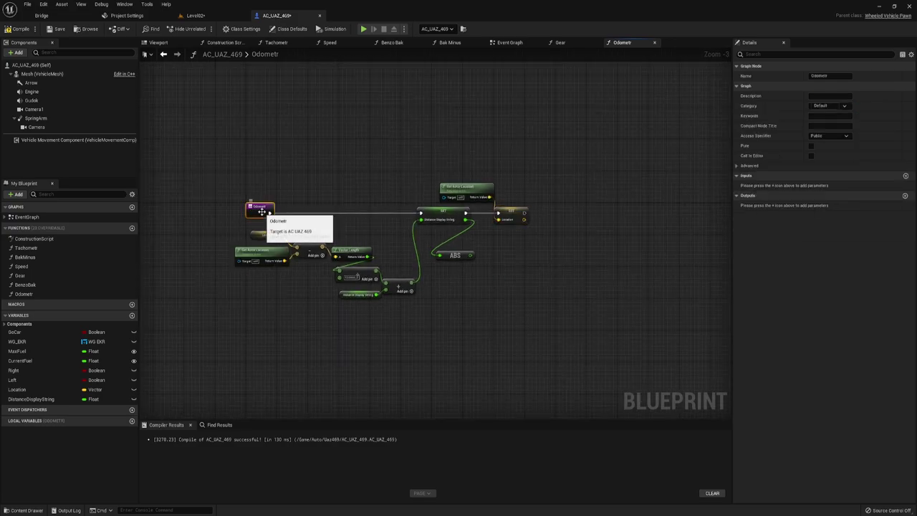
pyautogui.click(904, 196)
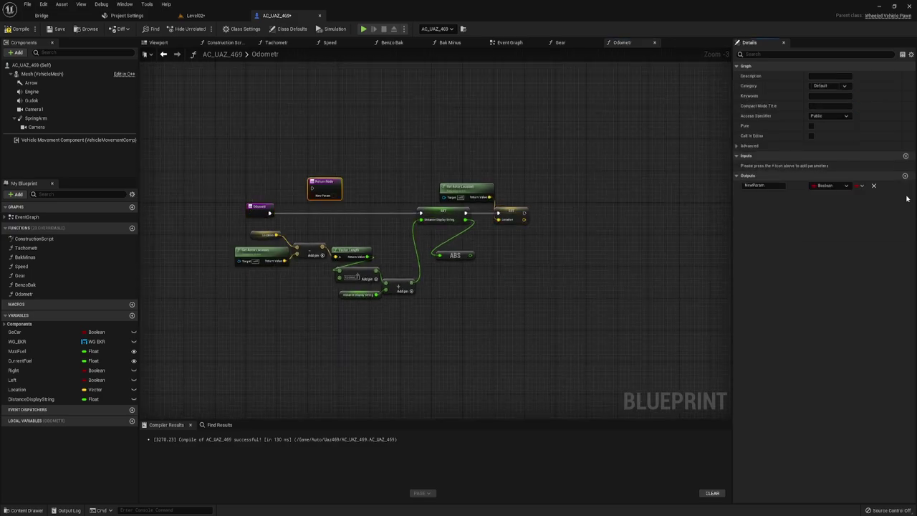
pyautogui.click(844, 186)
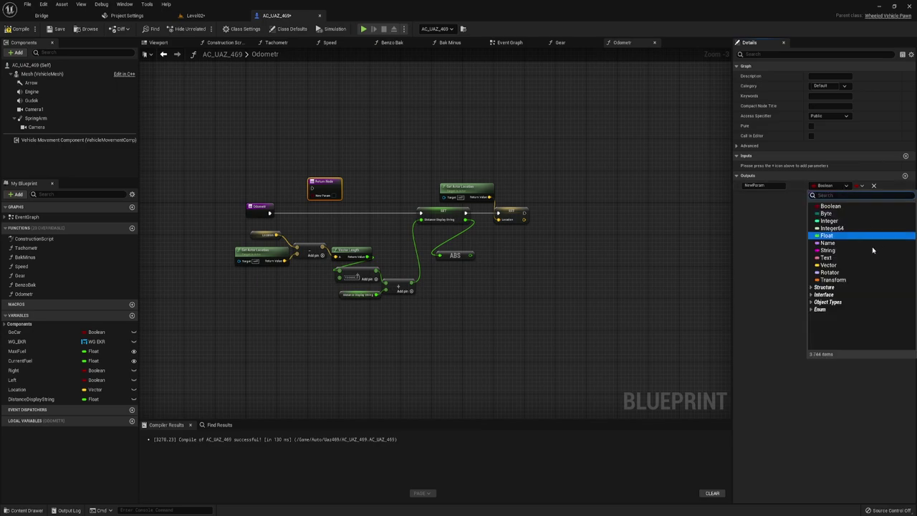
pyautogui.click(821, 258)
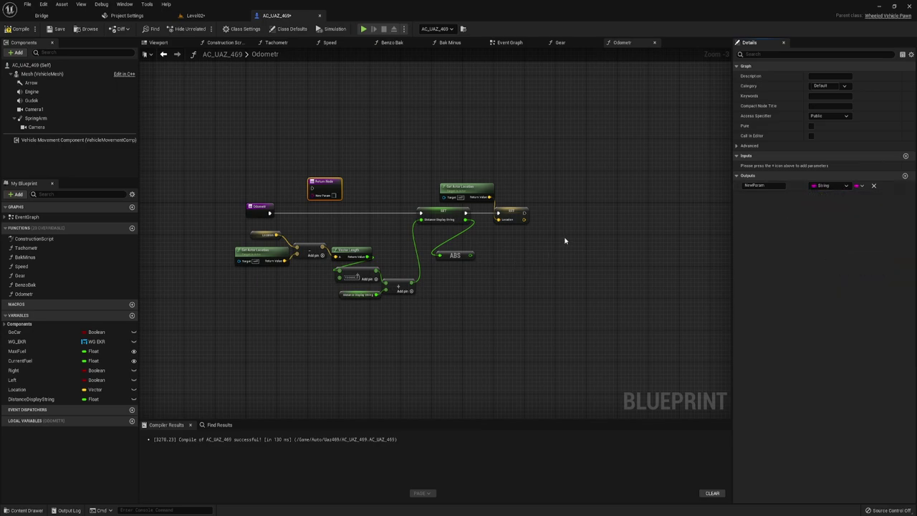
# - Place the Return Node after SET Location and wire the ABS result into New Param
pyautogui.click(307, 188)
pyautogui.moveTo(328, 191); pyautogui.dragTo(568, 201)
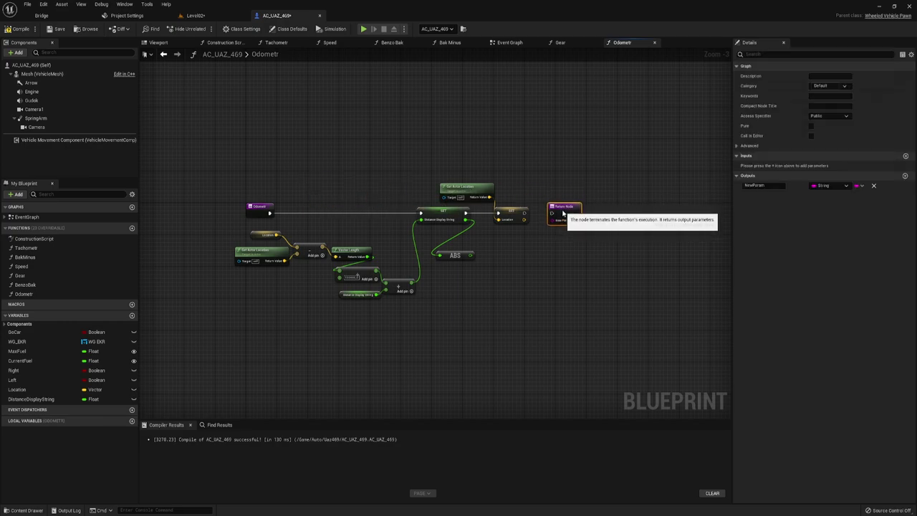
pyautogui.scroll(2, 557, 228)
pyautogui.scroll(2, 523, 243)
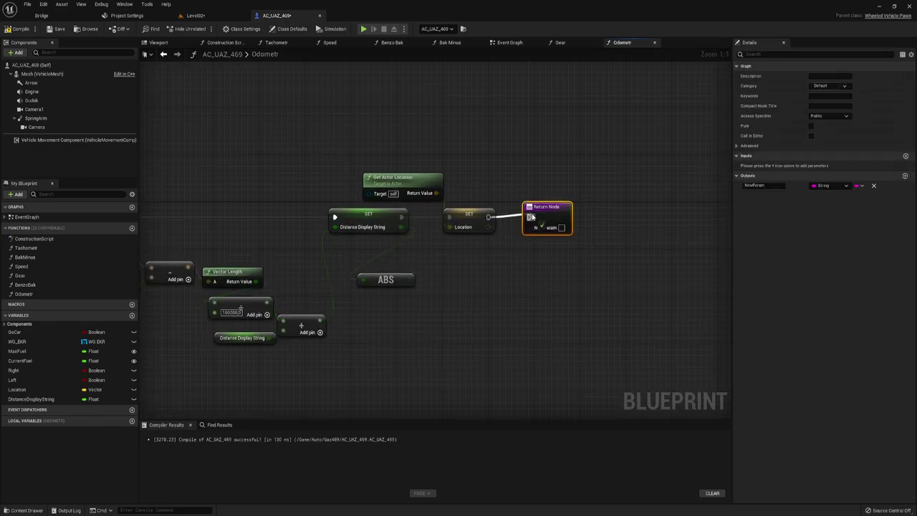
pyautogui.moveTo(488, 216); pyautogui.dragTo(556, 209)
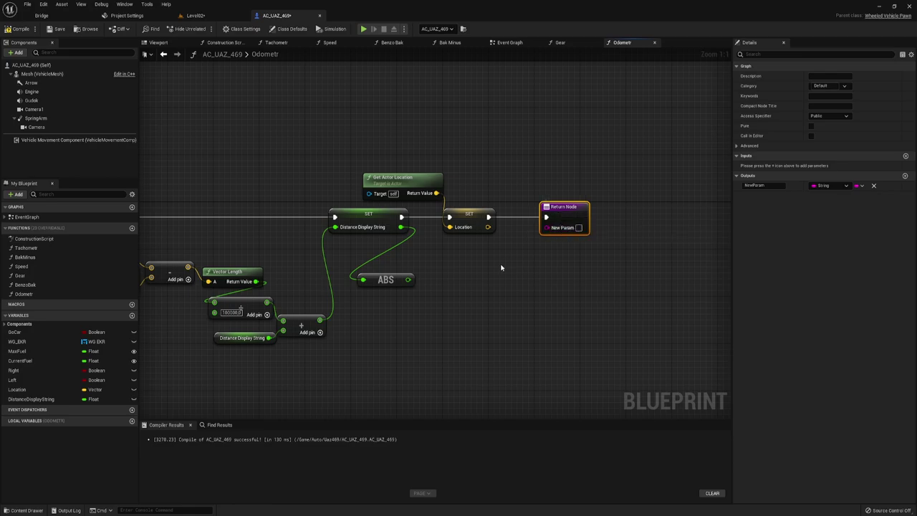
pyautogui.moveTo(502, 268); pyautogui.dragTo(517, 243, button='right')
pyautogui.moveTo(423, 253); pyautogui.dragTo(562, 200)
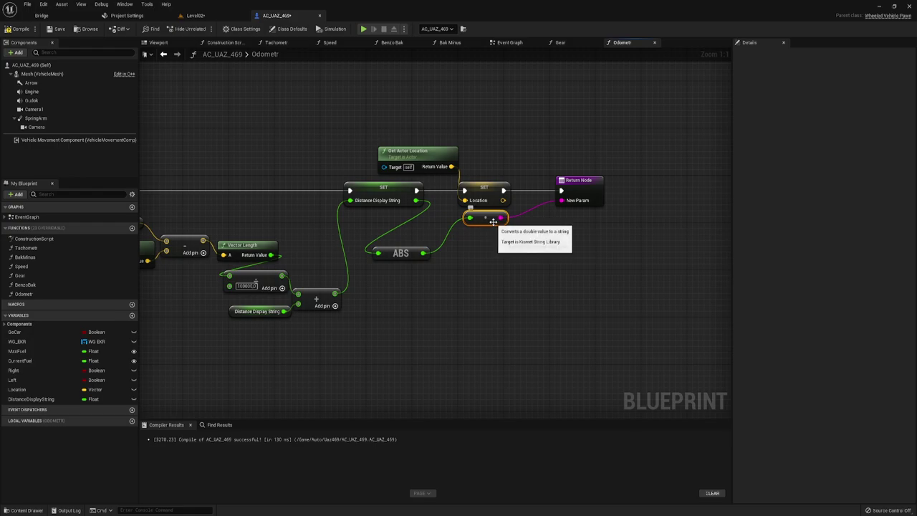
# - Delete the float-to-string conversion node, leaving New Param unconnected, and cancel the node search
pyautogui.press('Delete')
pyautogui.moveTo(562, 201); pyautogui.dragTo(532, 243)
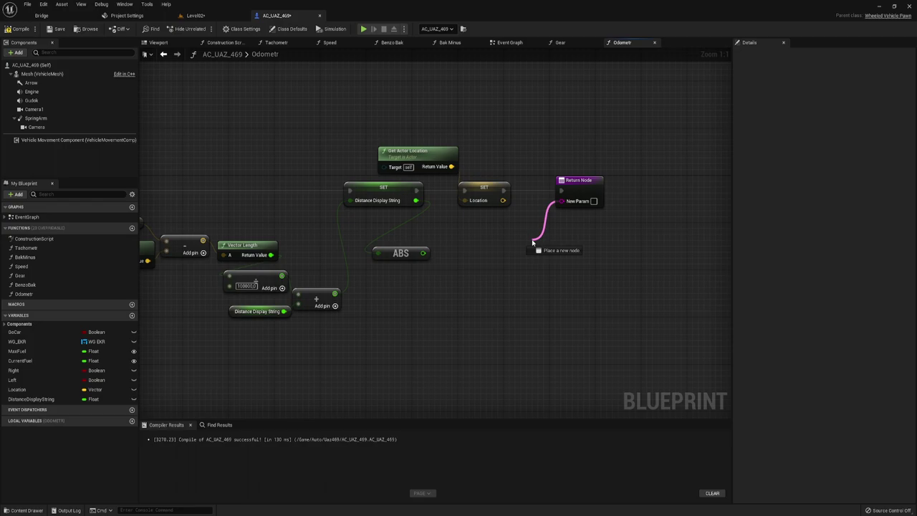
pyautogui.moveTo(533, 243); pyautogui.dragTo(532, 243)
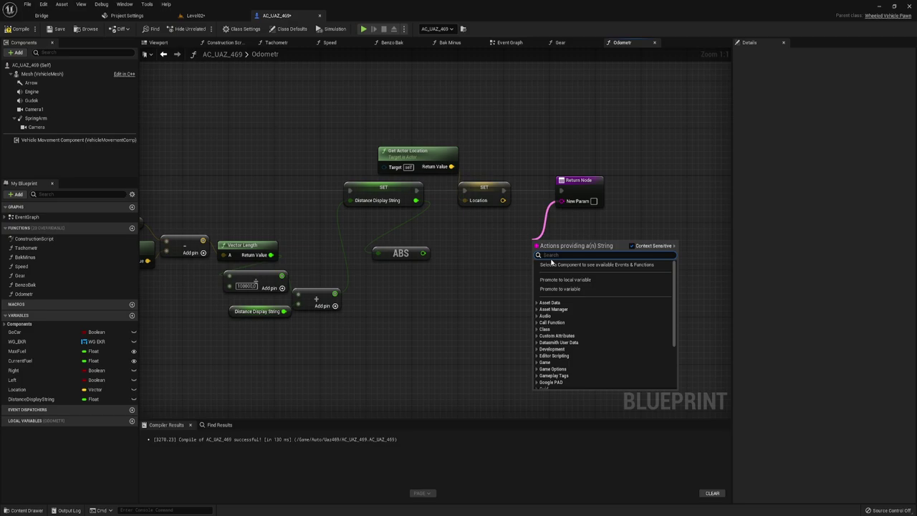
pyautogui.write('to')
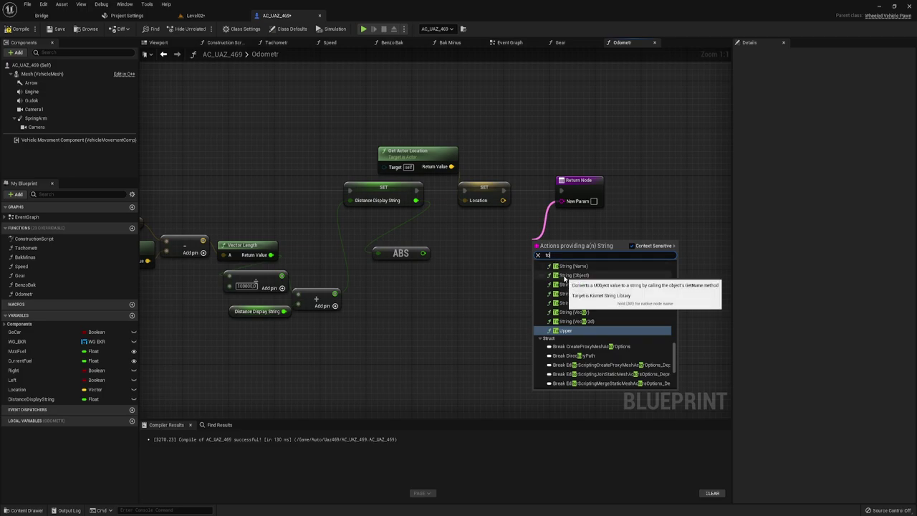
pyautogui.write('tex')
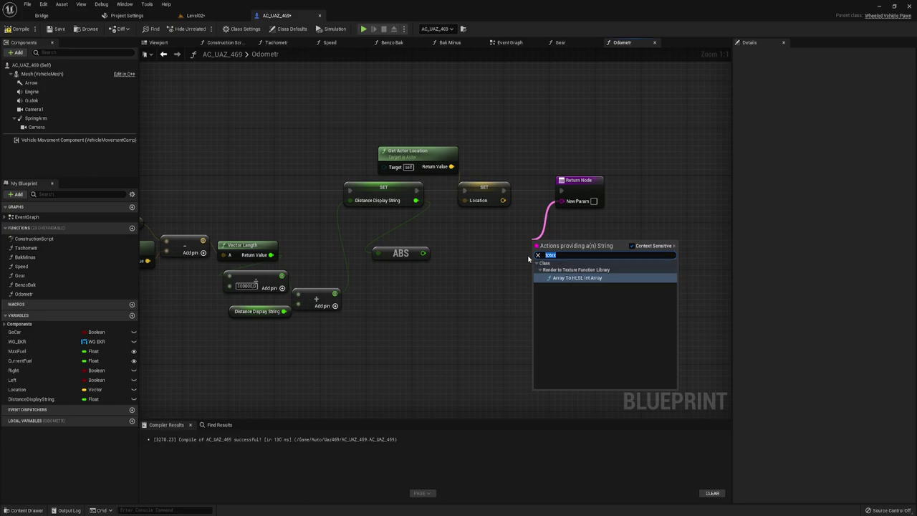
pyautogui.press('BackSpace')
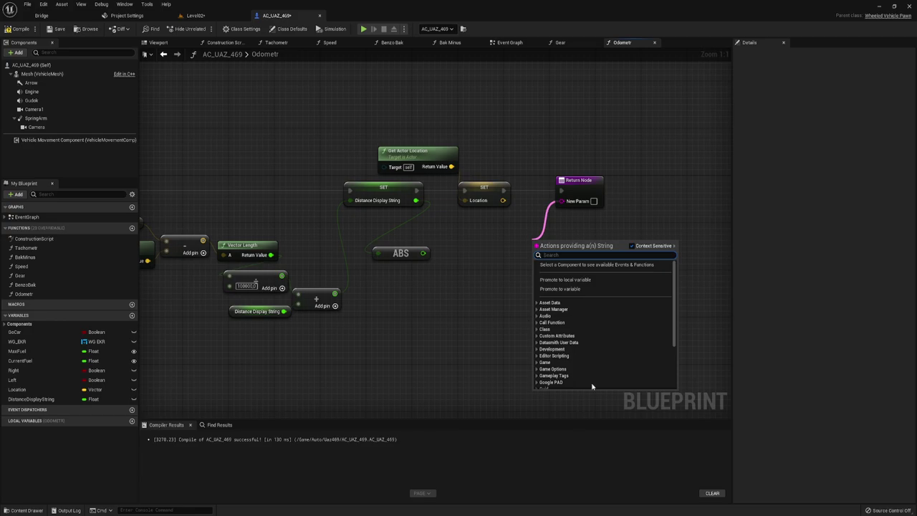
pyautogui.scroll(-5, 592, 387)
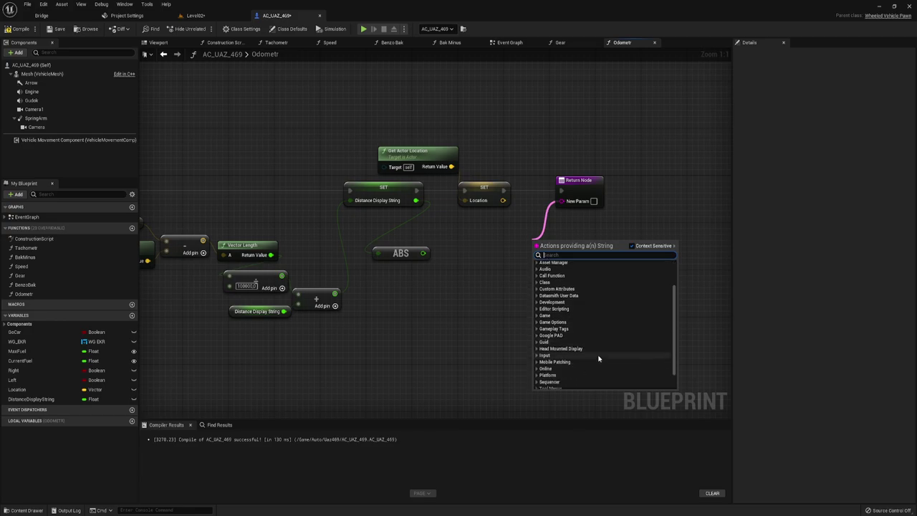
pyautogui.click(486, 293)
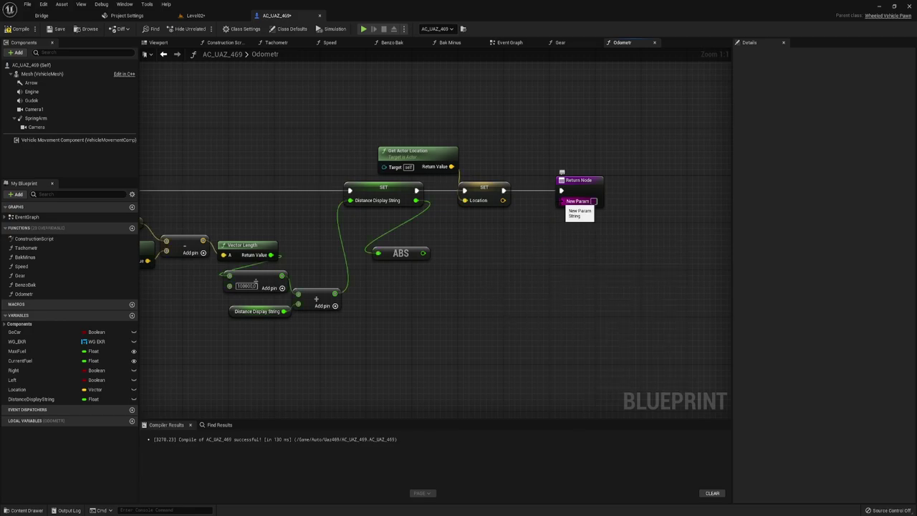
pyautogui.moveTo(594, 202); pyautogui.dragTo(563, 204)
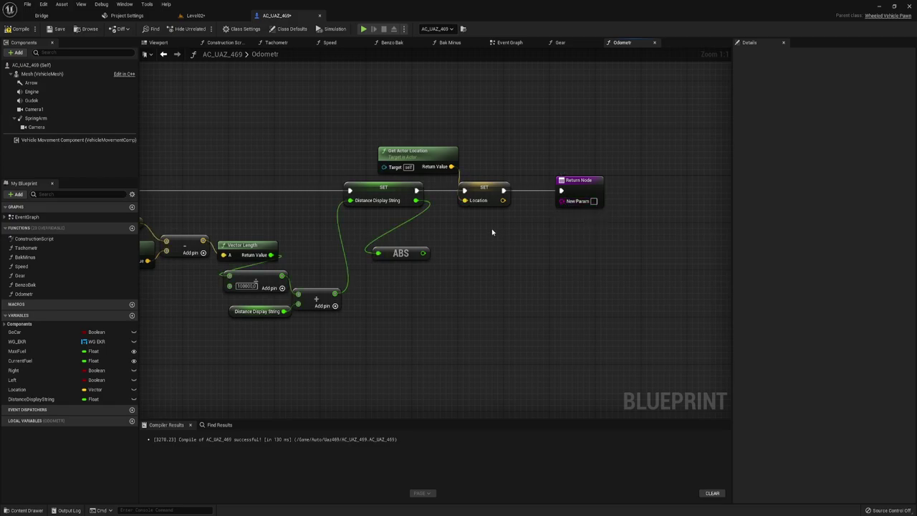
# - Add a To Text (Float) node fed by ABS and wire its result to New Param
pyautogui.moveTo(423, 253); pyautogui.dragTo(432, 251)
pyautogui.write('t')
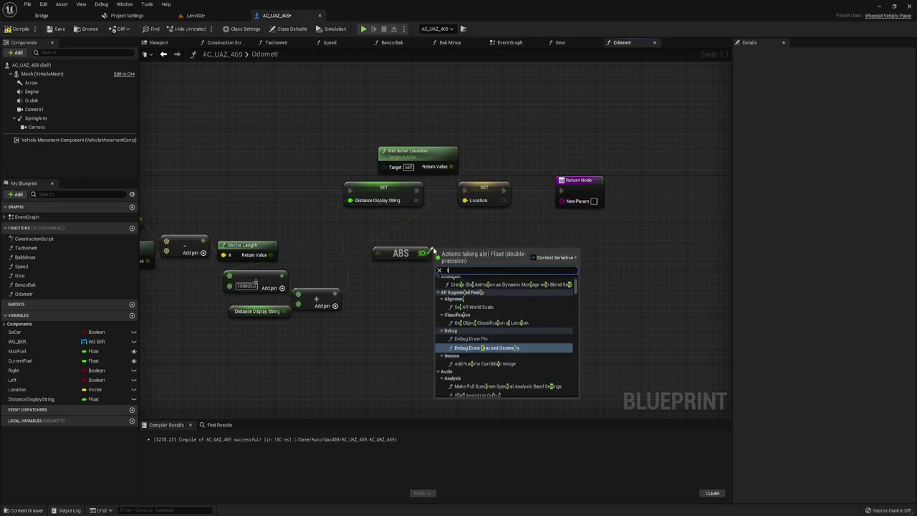
pyautogui.write('o te')
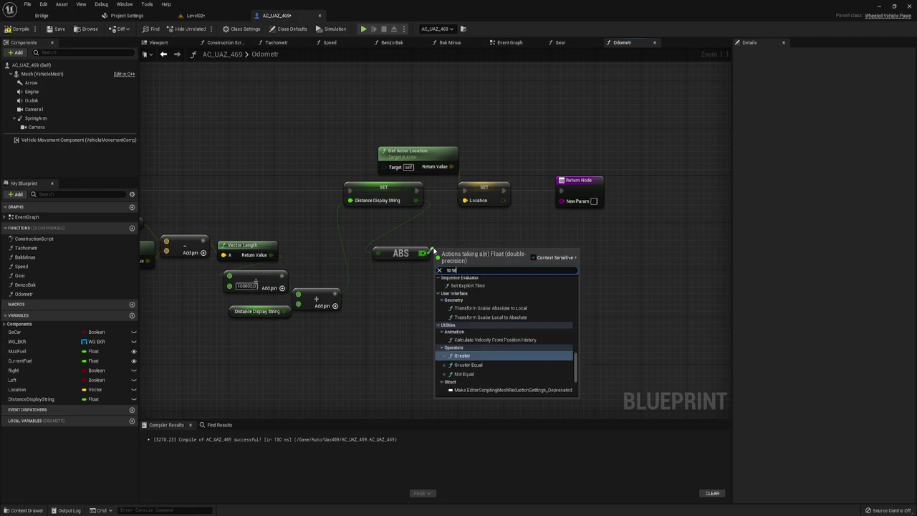
pyautogui.write('xt')
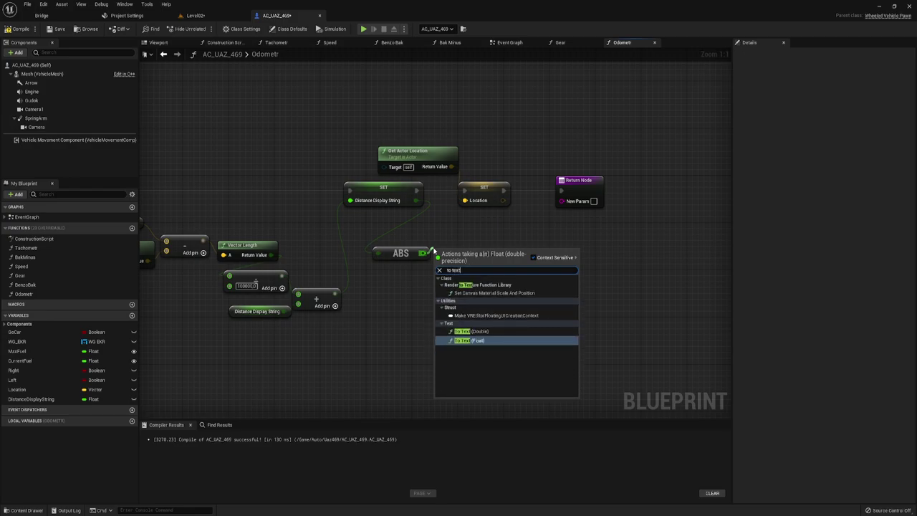
pyautogui.click(467, 341)
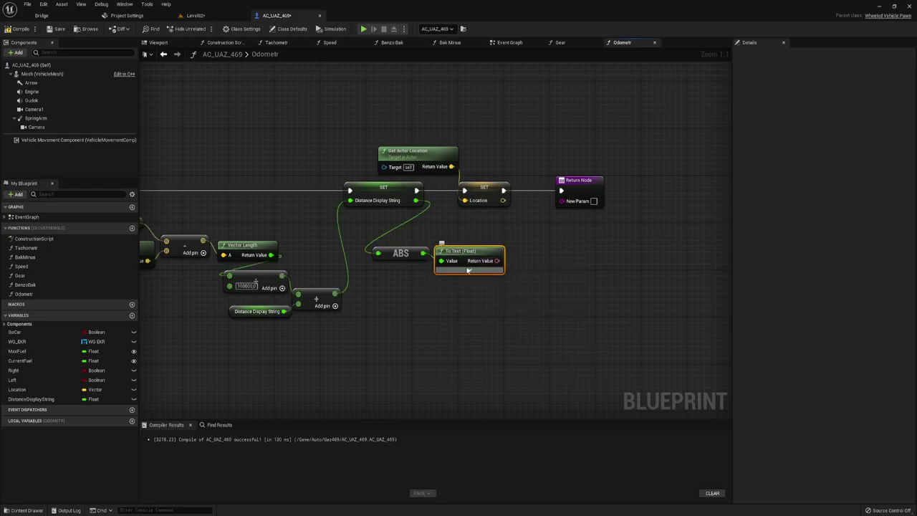
pyautogui.click(467, 269)
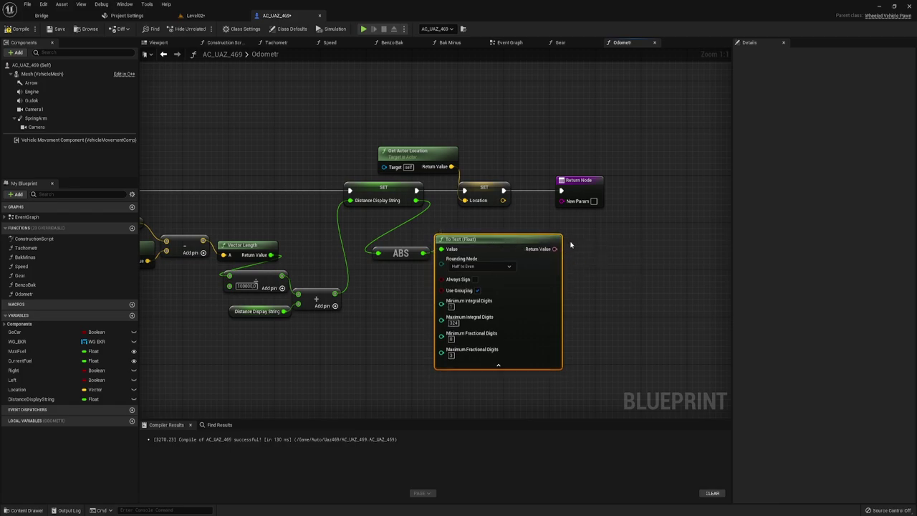
pyautogui.moveTo(555, 248); pyautogui.dragTo(561, 200)
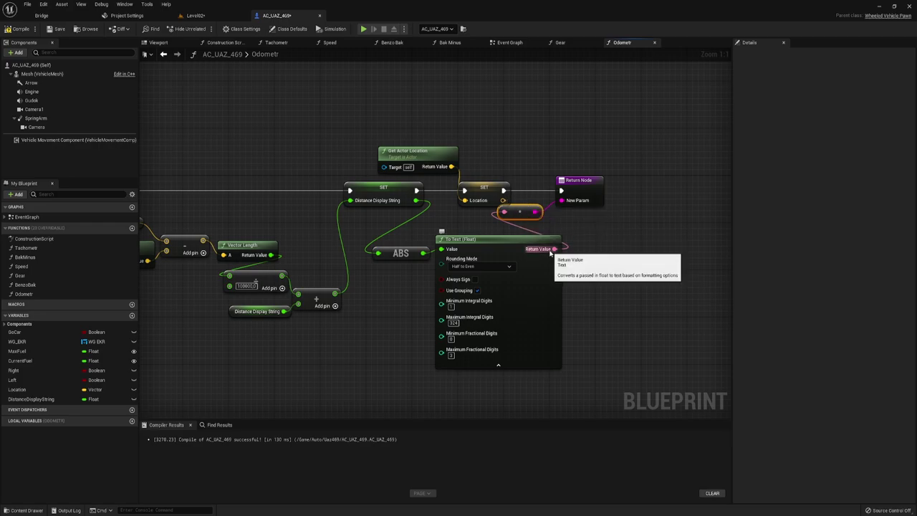
# - Change the Odometr NewParam output type to Text and connect To Text directly to it
pyautogui.click(580, 181)
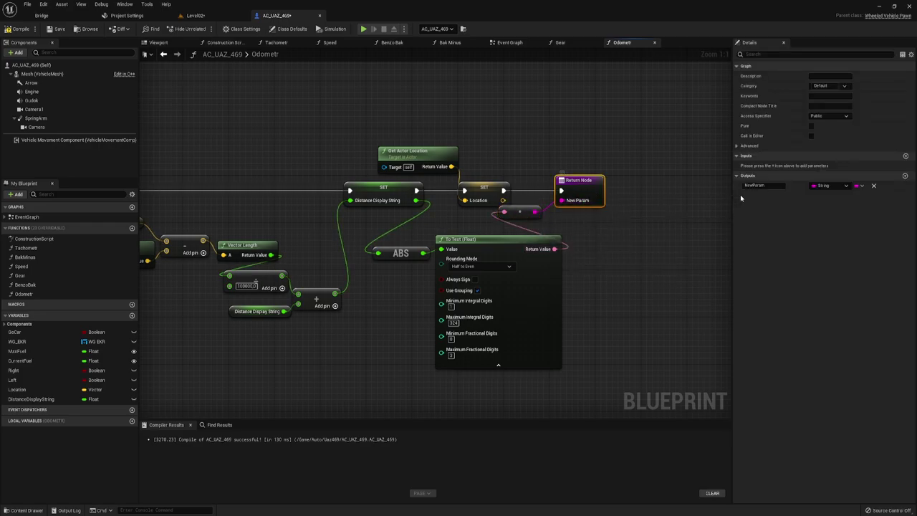
pyautogui.click(827, 184)
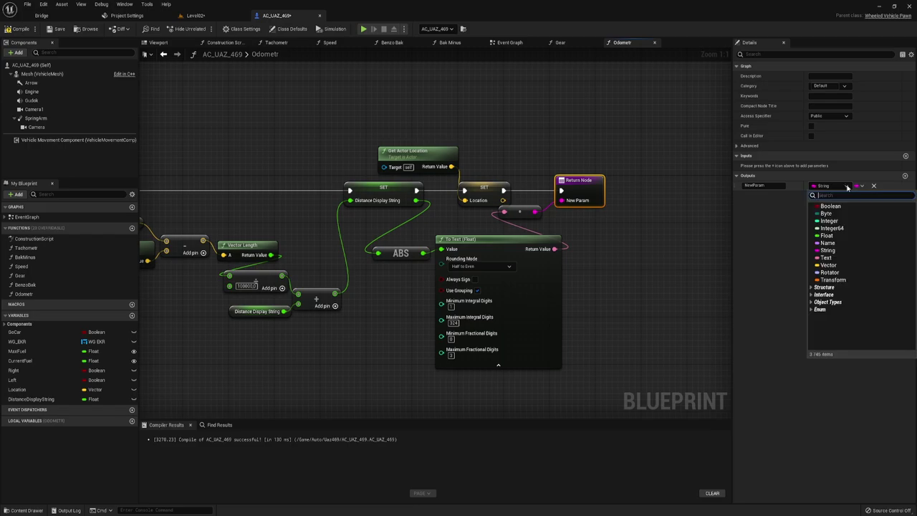
pyautogui.click(831, 259)
pyautogui.moveTo(523, 210)
pyautogui.mouseDown()
pyautogui.moveTo(554, 206)
pyautogui.moveTo(555, 248)
pyautogui.mouseUp()
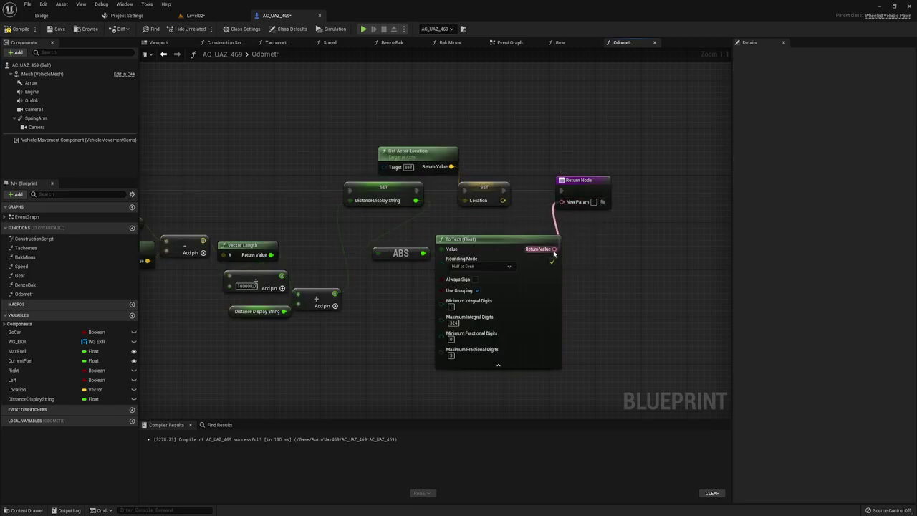
pyautogui.click(599, 184)
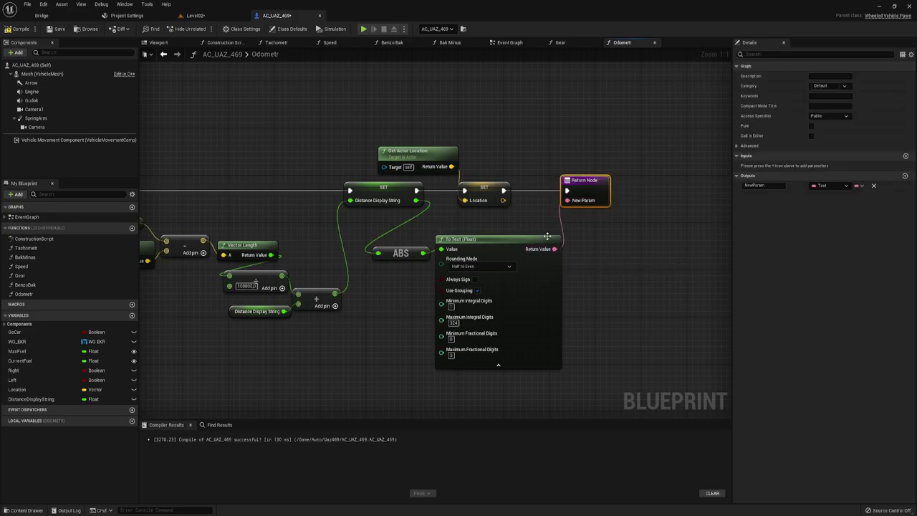
# - Set To Text Maximum Fractional Digits to 0 and Maximum Integral Digits to 6, then compile AC_UAZ_469
pyautogui.moveTo(497, 225); pyautogui.dragTo(504, 181, button='right')
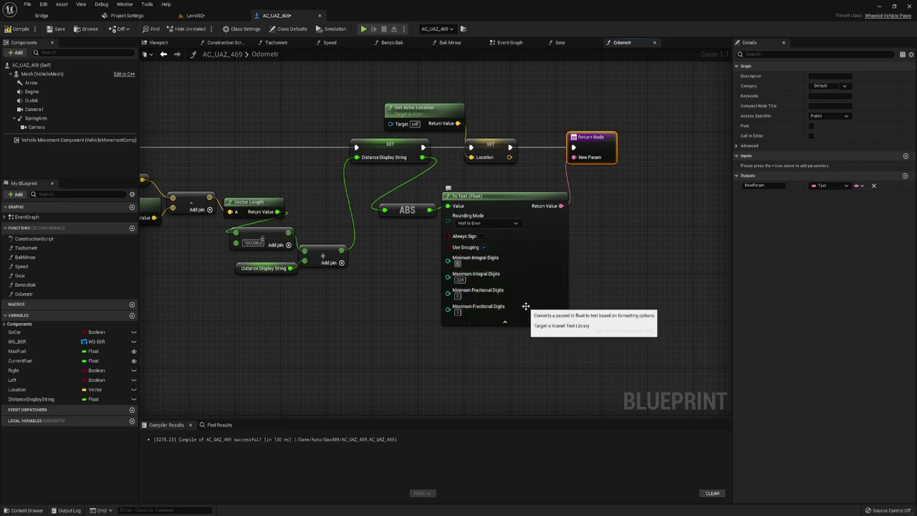
pyautogui.click(457, 311)
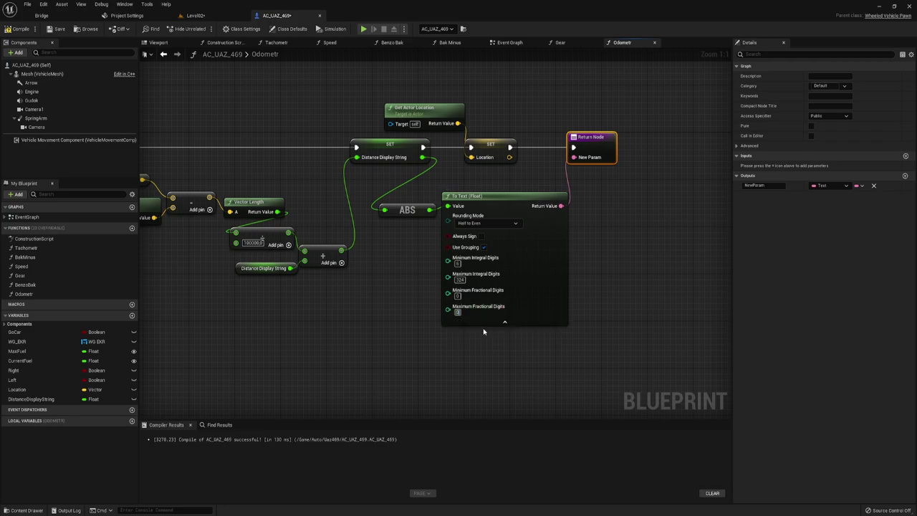
pyautogui.write('0')
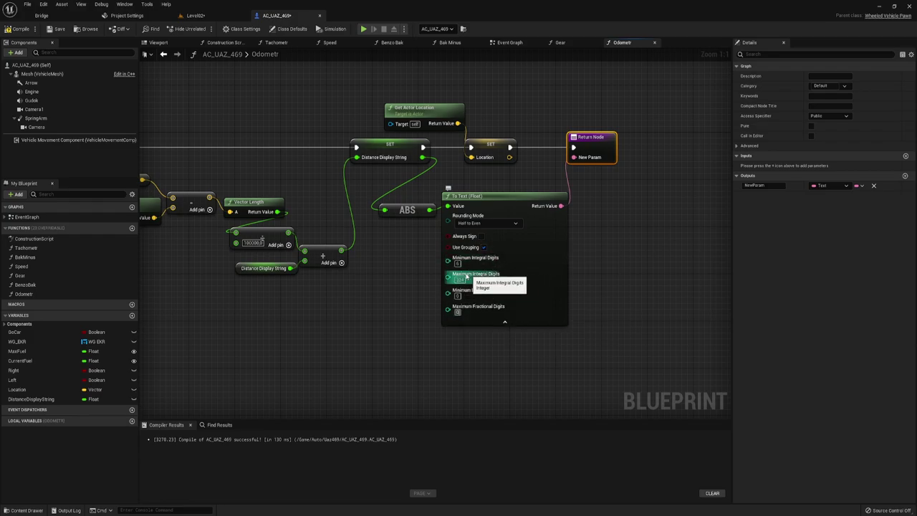
pyautogui.click(459, 279)
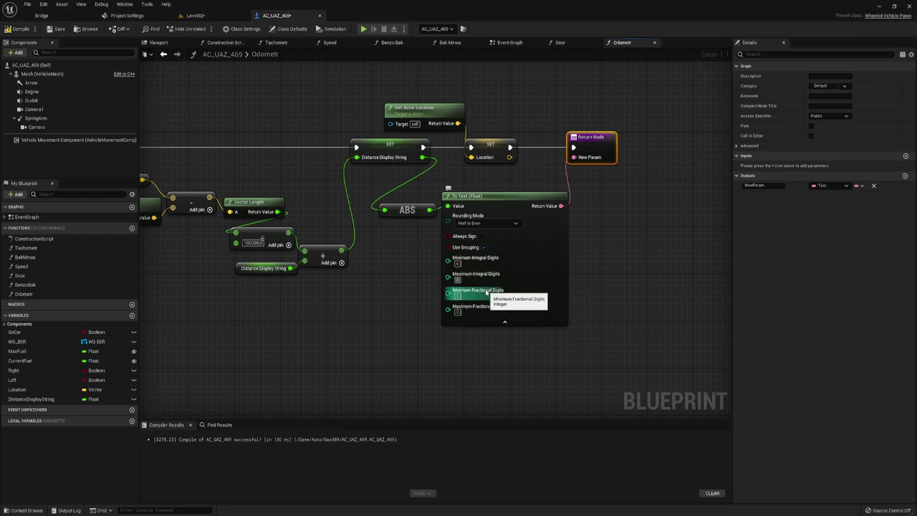
pyautogui.click(594, 266)
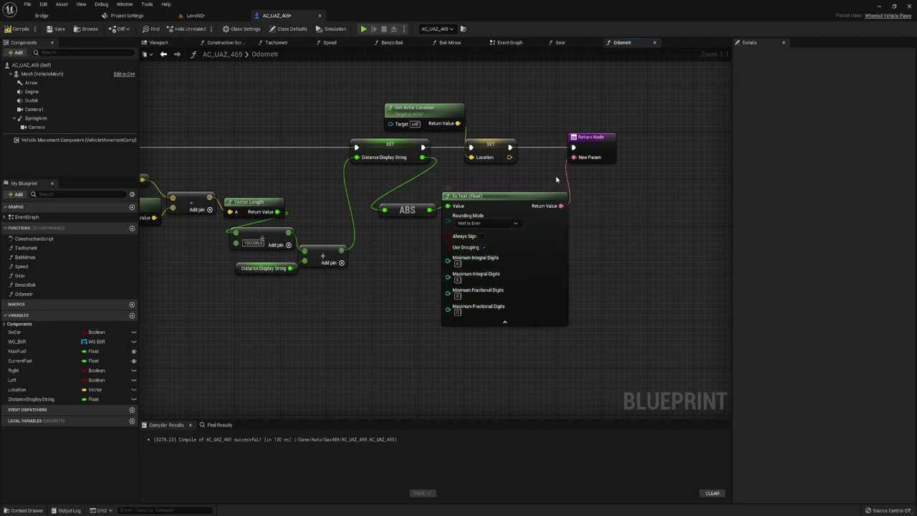
pyautogui.moveTo(197, 88); pyautogui.dragTo(249, 120, button='right')
pyautogui.click(21, 29)
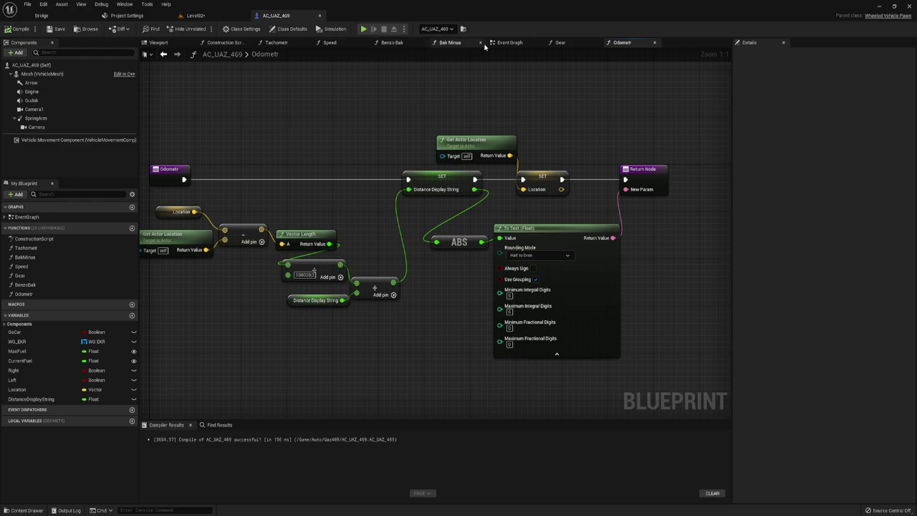
# - In the Event Graph, wire the BeginPlay Sequence's Then 5 output to the last Set Timer node
pyautogui.click(506, 43)
pyautogui.moveTo(376, 144); pyautogui.dragTo(451, 116, button='right')
pyautogui.scroll(-2, 451, 116)
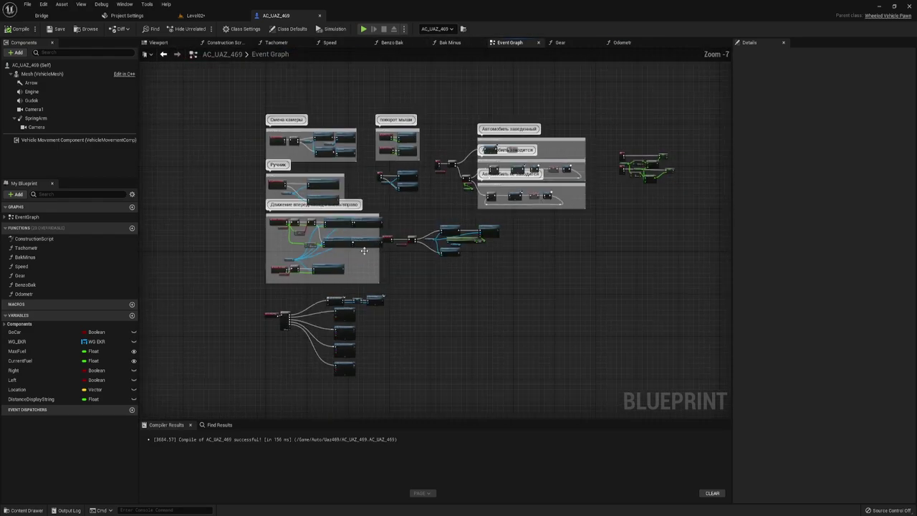
pyautogui.moveTo(420, 240)
pyautogui.mouseDown(button='right')
pyautogui.moveTo(420, 147)
pyautogui.moveTo(434, 110)
pyautogui.mouseUp(button='right')
pyautogui.scroll(4, 419, 147)
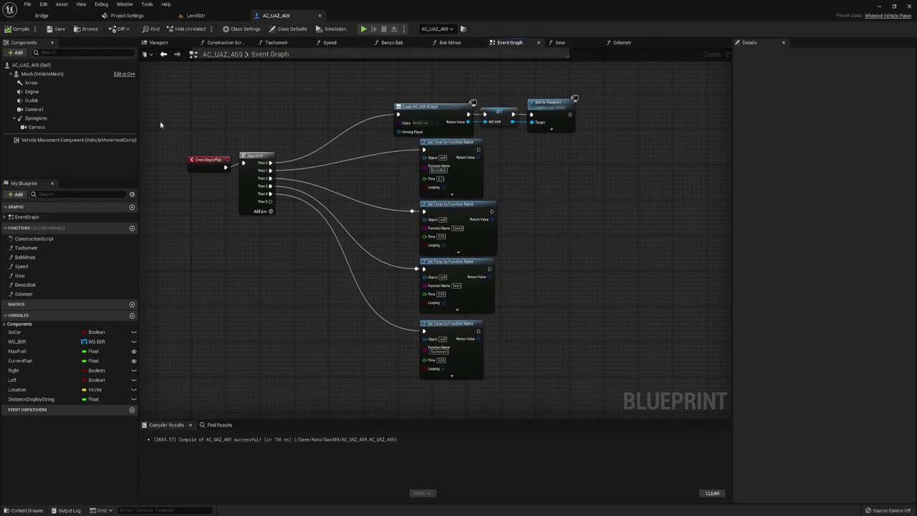
pyautogui.moveTo(165, 134); pyautogui.dragTo(283, 242)
pyautogui.moveTo(298, 233)
pyautogui.mouseDown(button='right')
pyautogui.moveTo(285, 164)
pyautogui.moveTo(315, 217)
pyautogui.mouseUp(button='right')
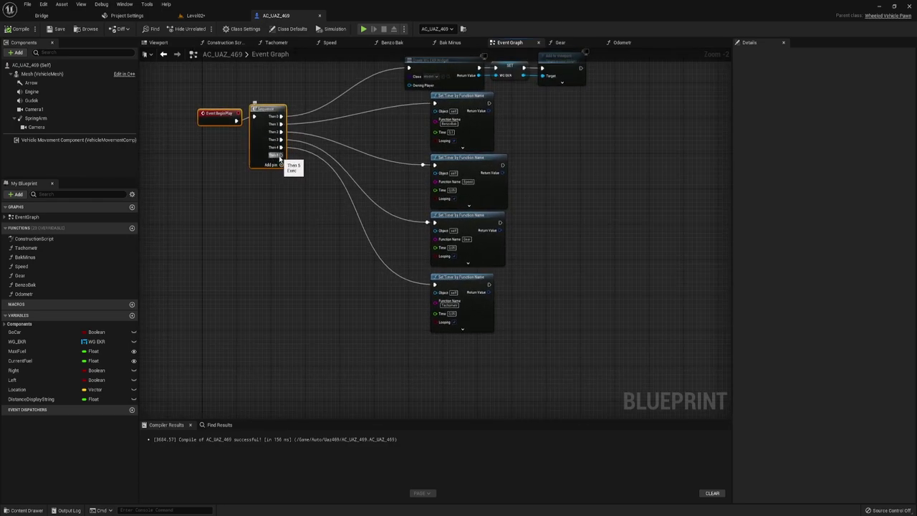
pyautogui.moveTo(282, 155); pyautogui.dragTo(388, 335)
pyautogui.moveTo(399, 339); pyautogui.dragTo(434, 284)
pyautogui.moveTo(434, 284); pyautogui.dragTo(386, 222, button='right')
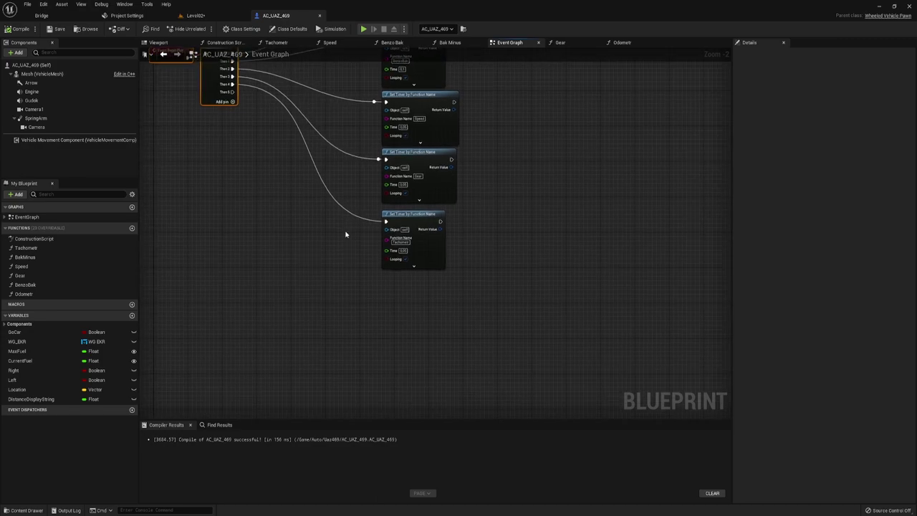
# - Duplicate the last Set Timer by Function Name node and wire Then 5 into the copy
pyautogui.click(398, 219)
pyautogui.hotkey('ctrl', 'd')
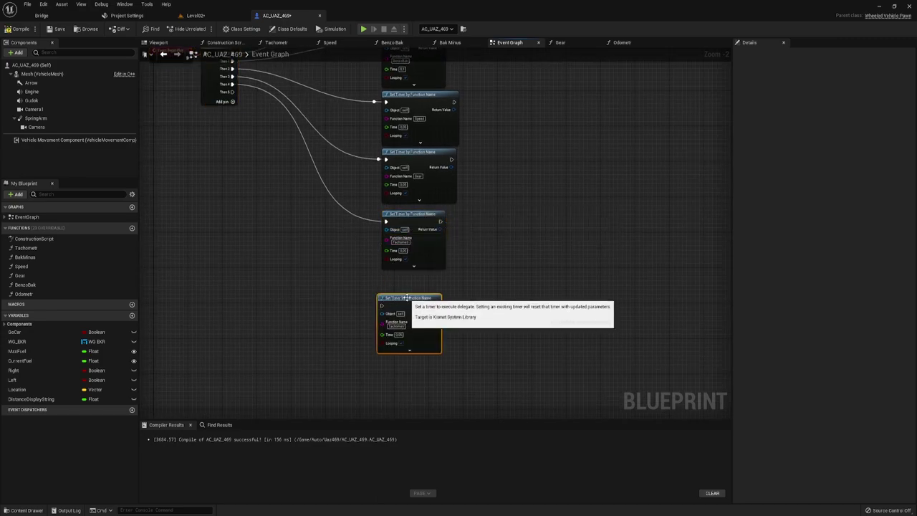
pyautogui.moveTo(401, 301); pyautogui.dragTo(404, 281)
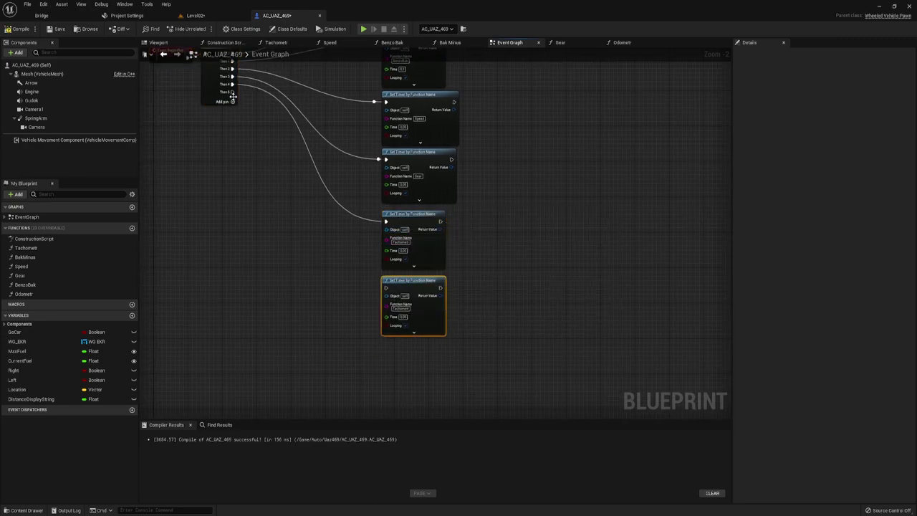
pyautogui.moveTo(232, 93); pyautogui.dragTo(386, 289)
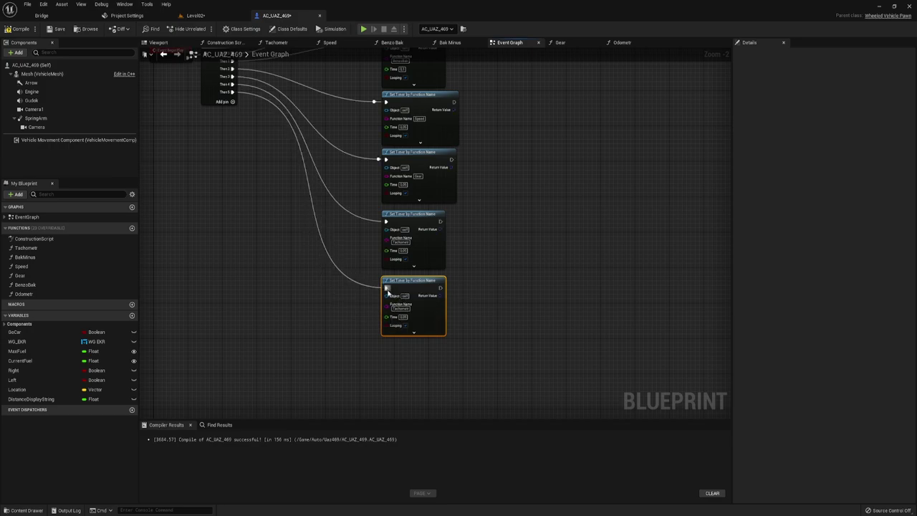
pyautogui.scroll(2, 386, 290)
pyautogui.moveTo(387, 290); pyautogui.dragTo(433, 222, button='right')
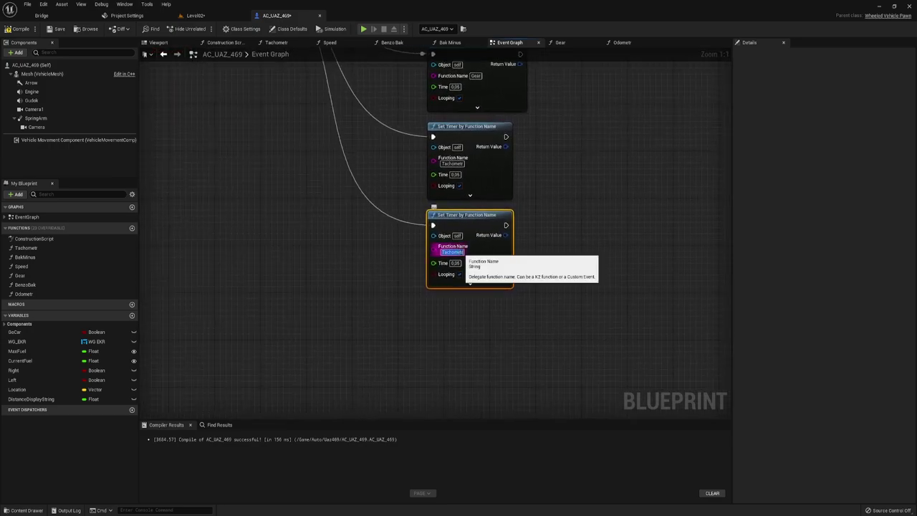
# - Set the new timer's Function Name to Odometr with a looping 1.0 second interval
pyautogui.write('Odo')
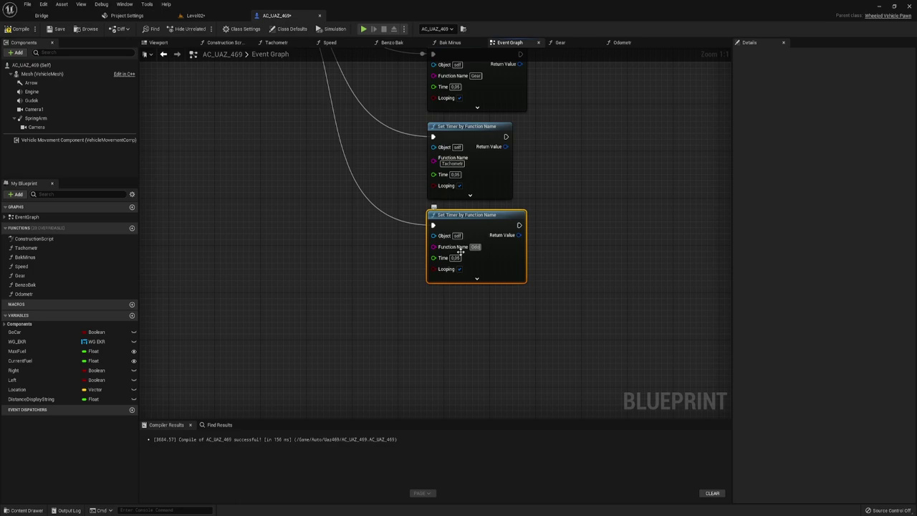
pyautogui.write('met')
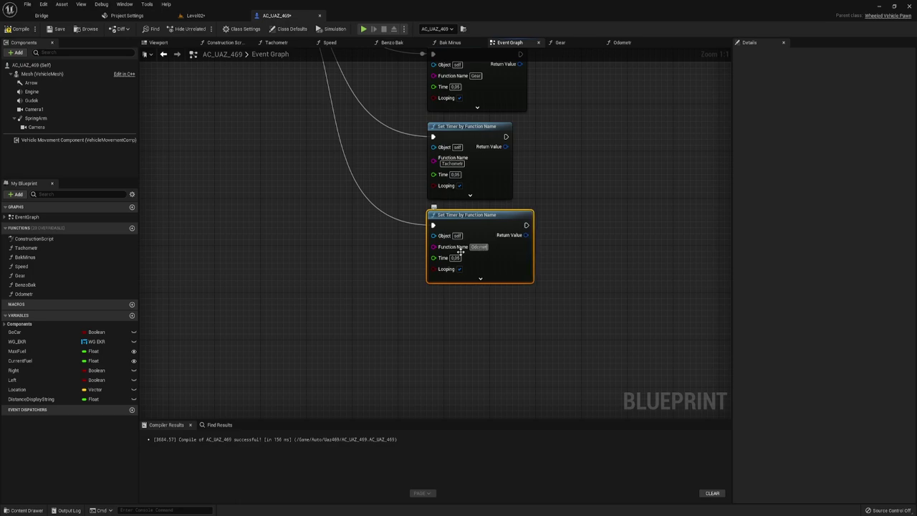
pyautogui.write('r')
pyautogui.click(456, 257)
pyautogui.write('1')
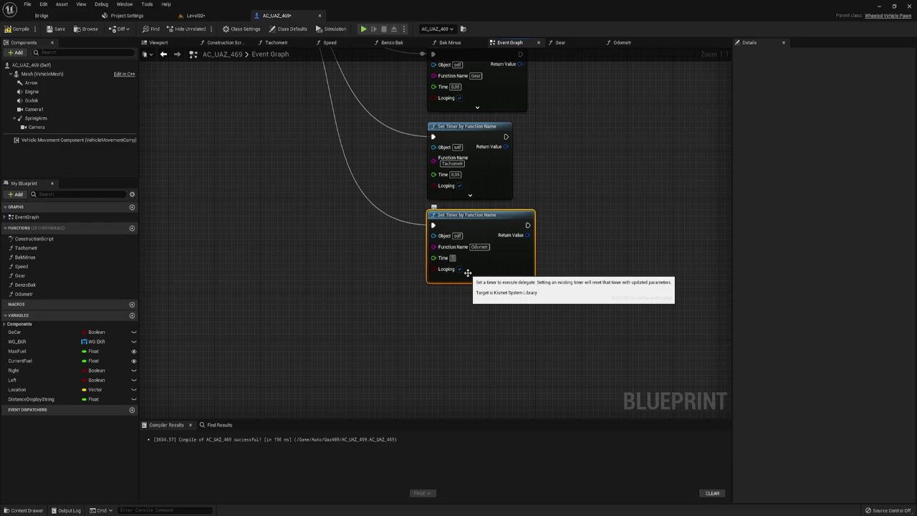
pyautogui.click(592, 243)
pyautogui.moveTo(575, 213); pyautogui.dragTo(516, 242, button='right')
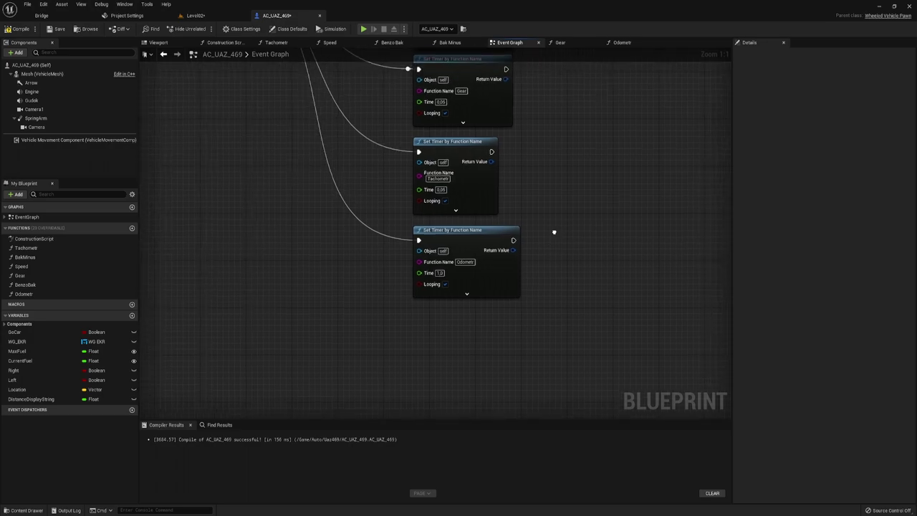
pyautogui.moveTo(353, 240); pyautogui.dragTo(477, 315)
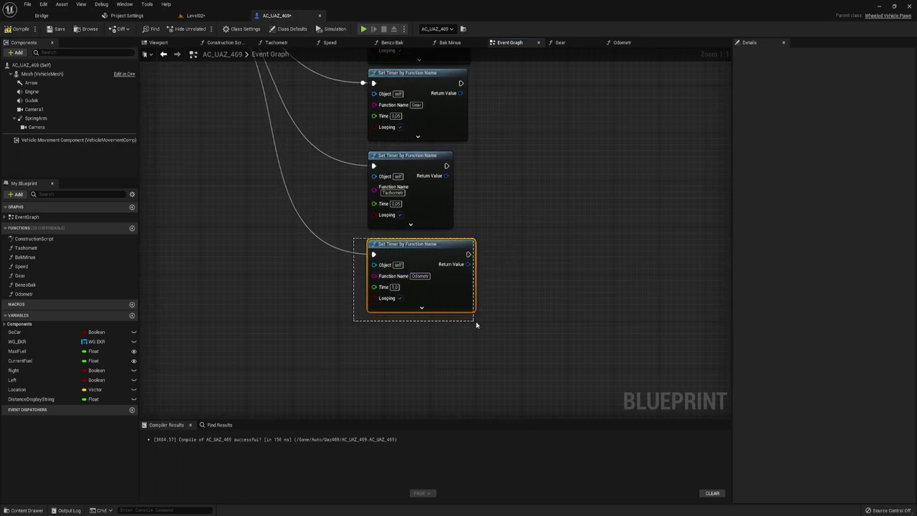
pyautogui.moveTo(331, 237)
pyautogui.mouseDown()
pyautogui.moveTo(405, 290)
pyautogui.moveTo(485, 320)
pyautogui.mouseUp()
pyautogui.moveTo(562, 235); pyautogui.dragTo(535, 255, button='right')
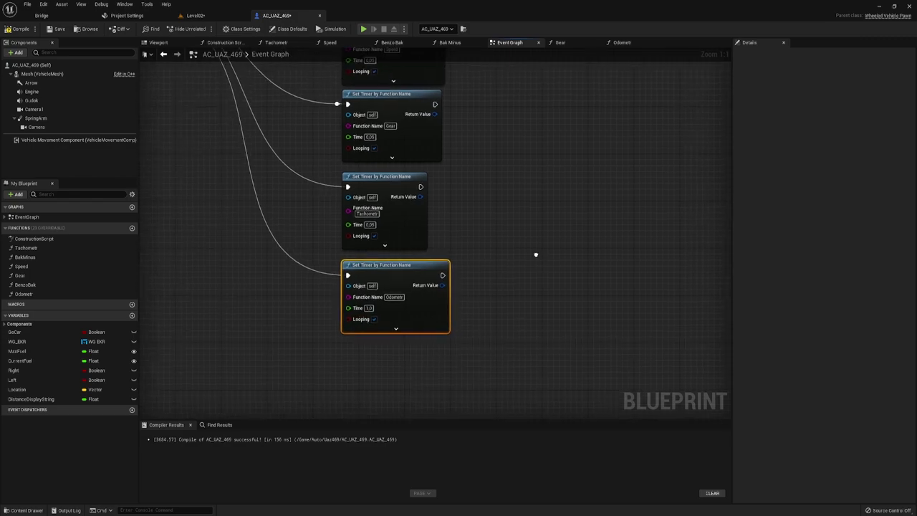
# - From Level02's Content Browser widget folder, open the WG_EKR widget Blueprint
pyautogui.click(200, 15)
pyautogui.scroll(-2, 637, 485)
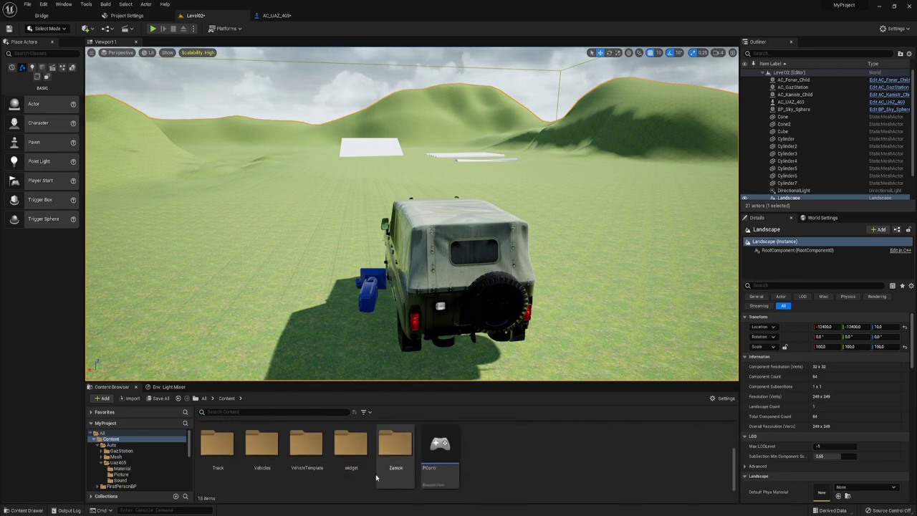
pyautogui.click(347, 449)
pyautogui.doubleClick(346, 449)
pyautogui.click(250, 443)
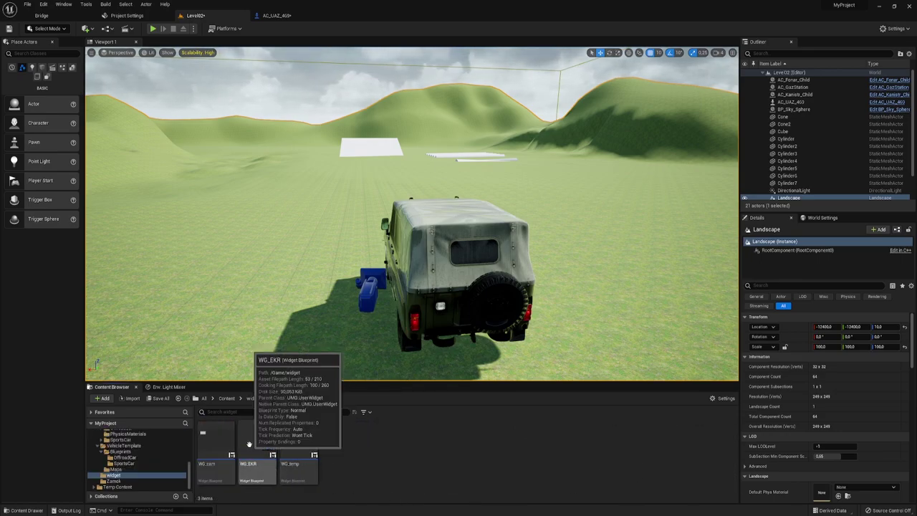
pyautogui.doubleClick(250, 440)
# - Drop a Text block from the Palette onto the speedometer's lower centre
pyautogui.moveTo(549, 288); pyautogui.dragTo(513, 233, button='right')
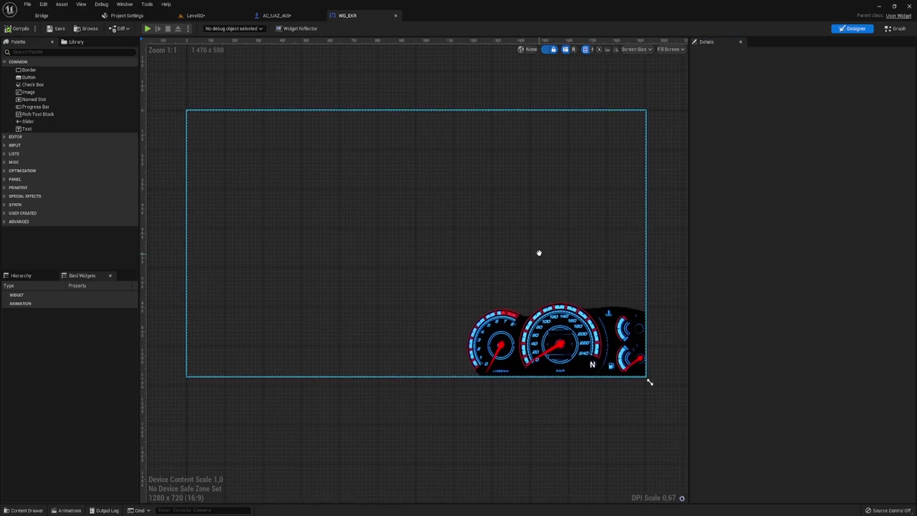
pyautogui.scroll(6, 512, 233)
pyautogui.scroll(2, 512, 233)
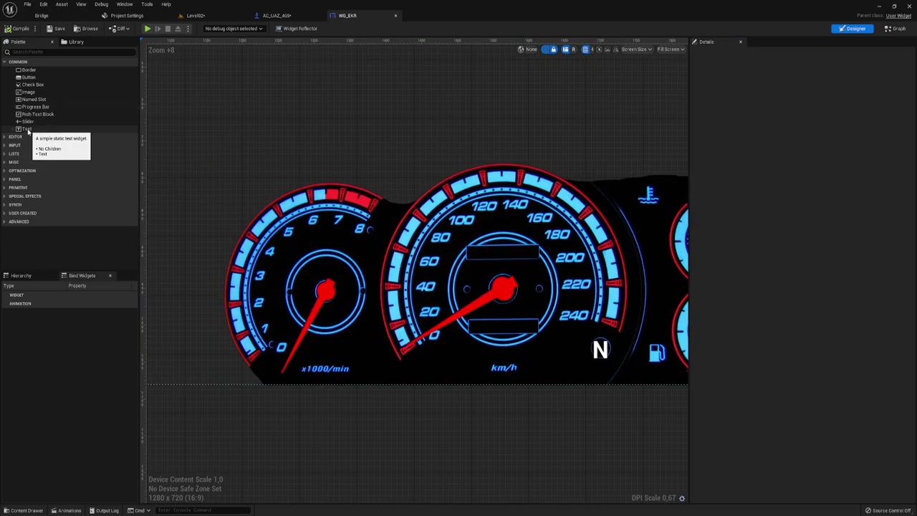
pyautogui.moveTo(27, 128); pyautogui.dragTo(479, 328)
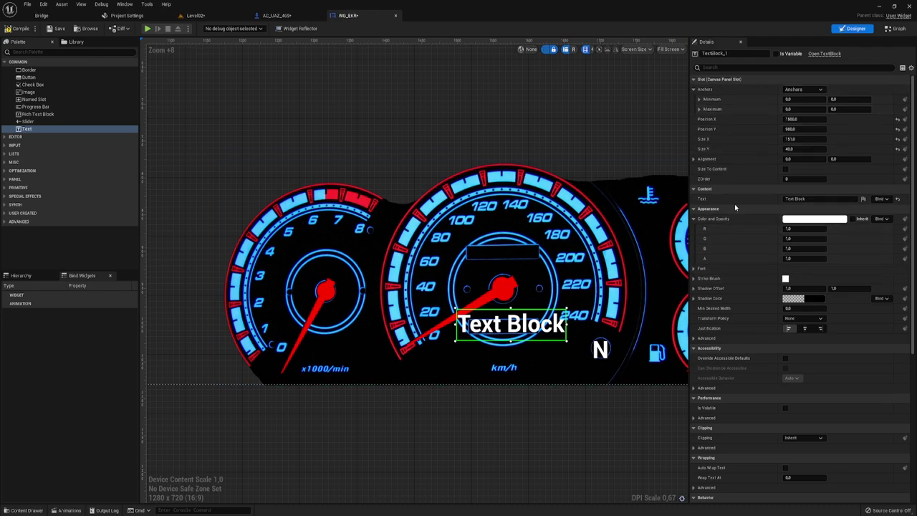
# - Reduce the new text's font size, move it onto the speedometer, and set it to 000000
pyautogui.scroll(-3, 742, 165)
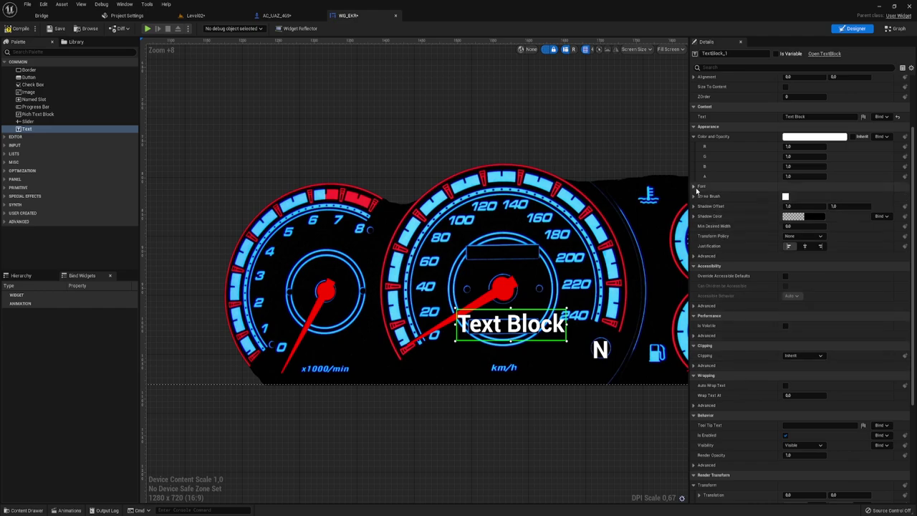
pyautogui.click(699, 186)
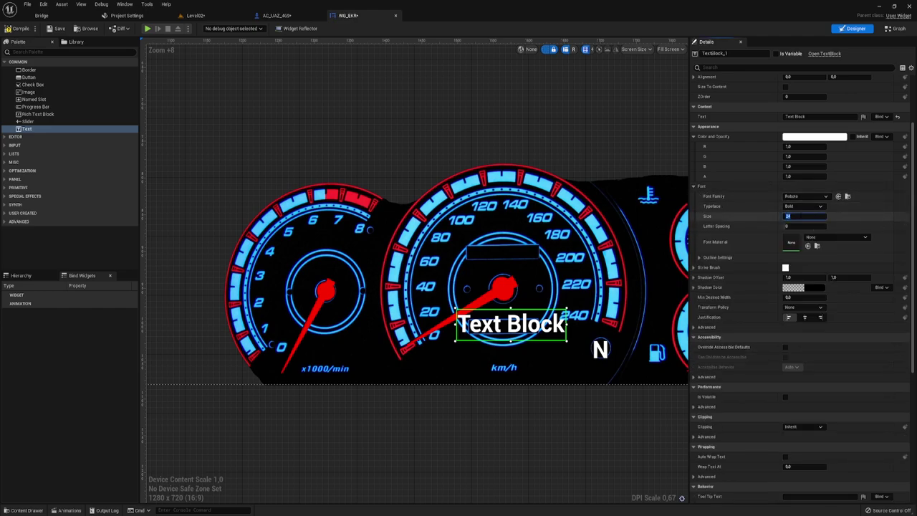
pyautogui.press('Return')
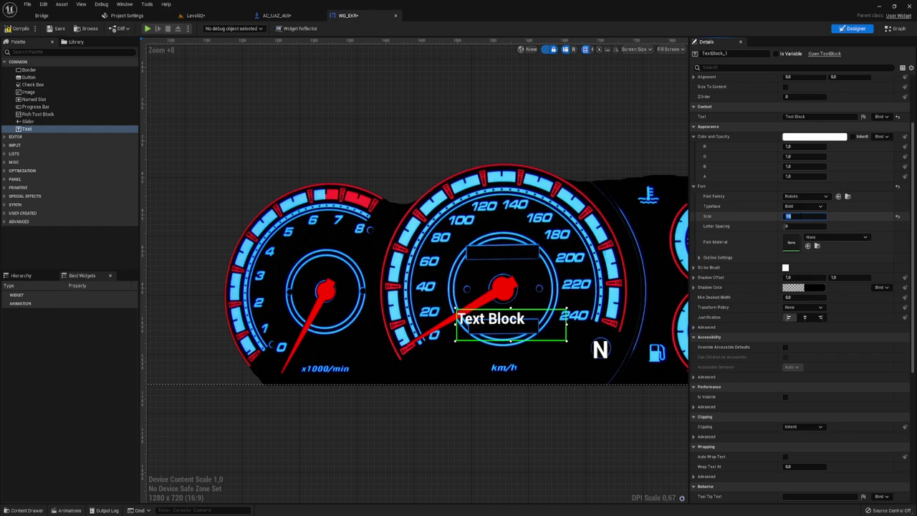
pyautogui.moveTo(507, 324); pyautogui.dragTo(518, 334)
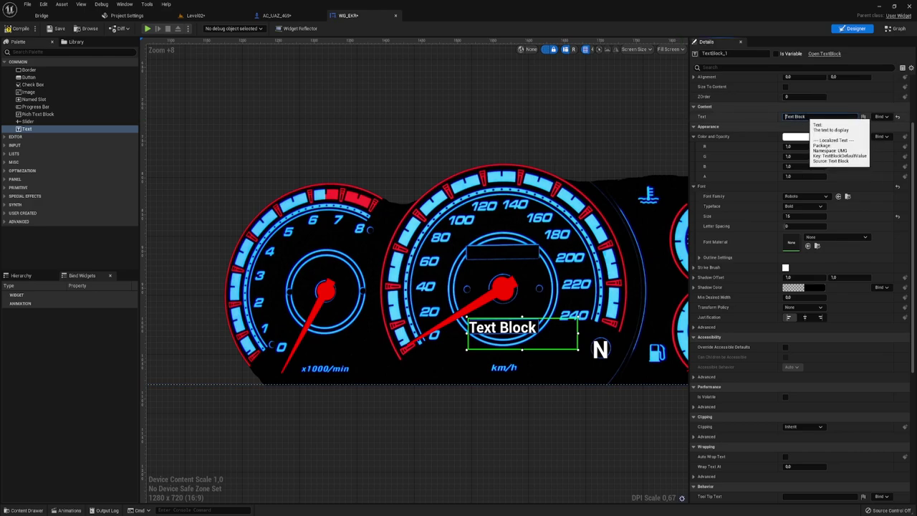
pyautogui.write('000000')
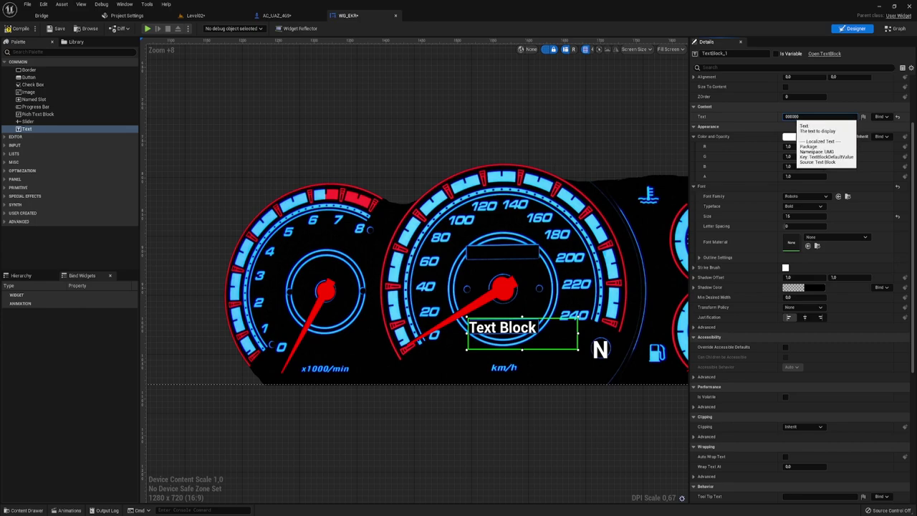
pyautogui.hotkey('shift', 'Left')
pyautogui.hotkey('shift', 'Left')
pyautogui.hotkey('shift', 'Left')
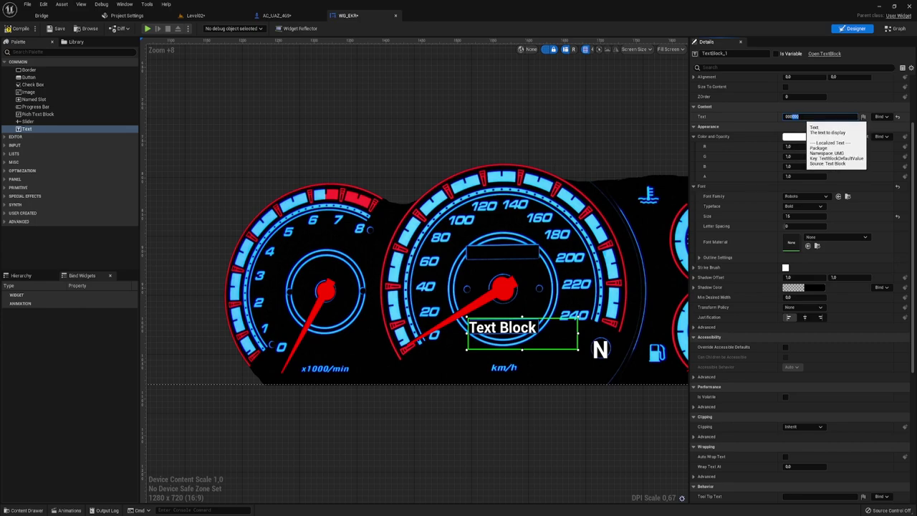
pyautogui.click(564, 303)
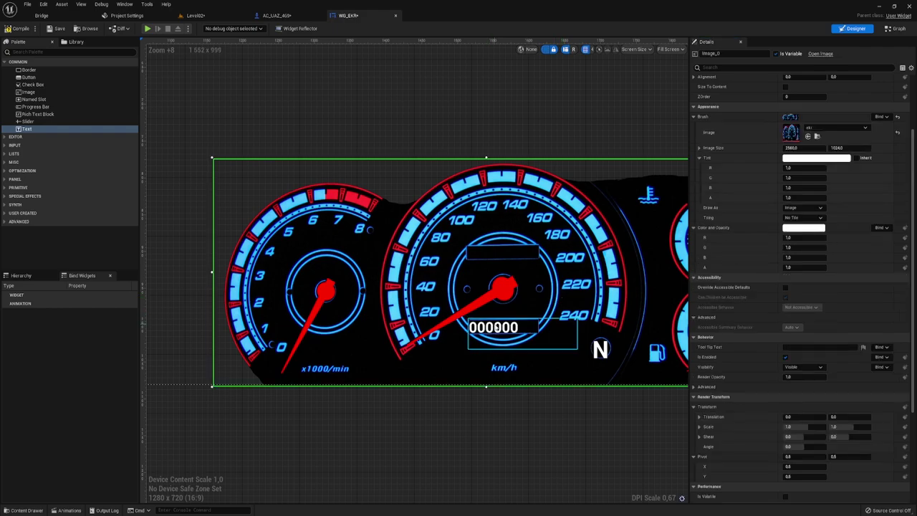
# - Shrink the 000000 text box to fit its digits and centre-justify the text
pyautogui.click(498, 327)
pyautogui.moveTo(557, 339); pyautogui.dragTo(523, 336)
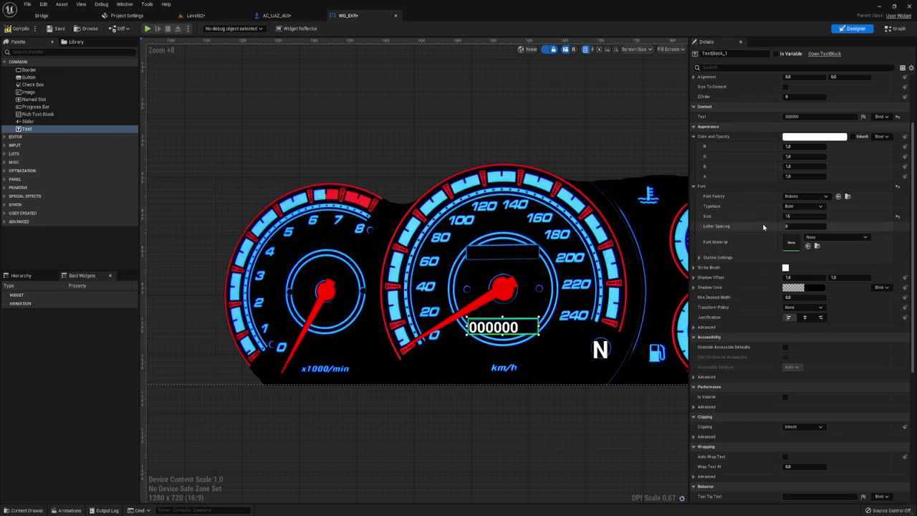
pyautogui.click(804, 317)
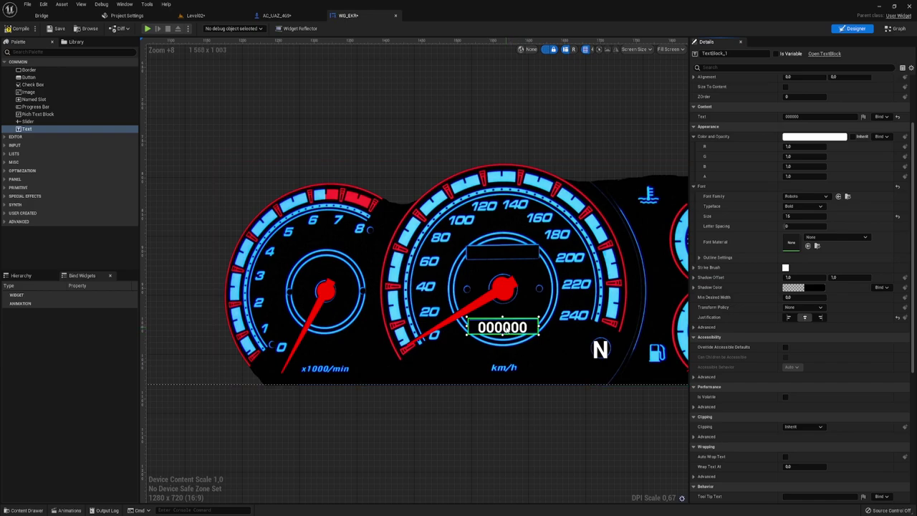
pyautogui.moveTo(503, 321); pyautogui.dragTo(503, 318)
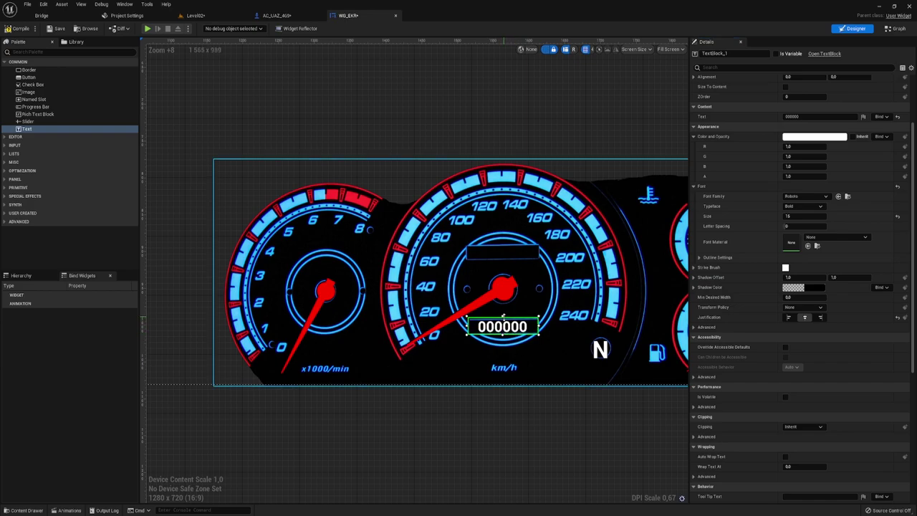
pyautogui.click(503, 322)
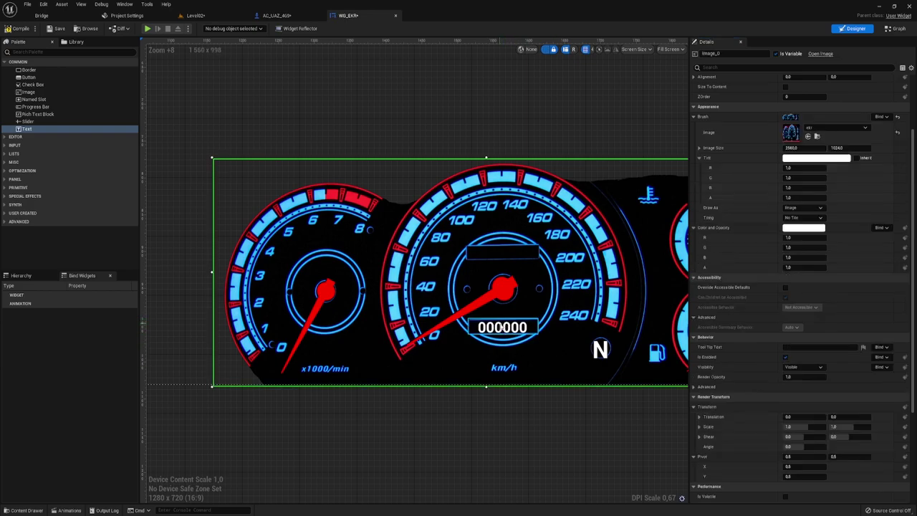
pyautogui.click(503, 327)
# - Anchor the odometer text block to the bottom-right corner
pyautogui.scroll(-11, 577, 343)
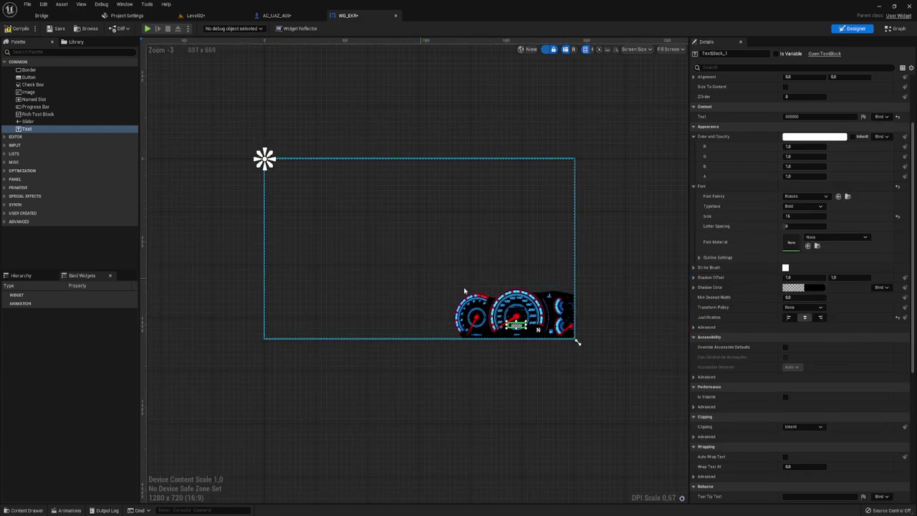
pyautogui.scroll(5, 818, 161)
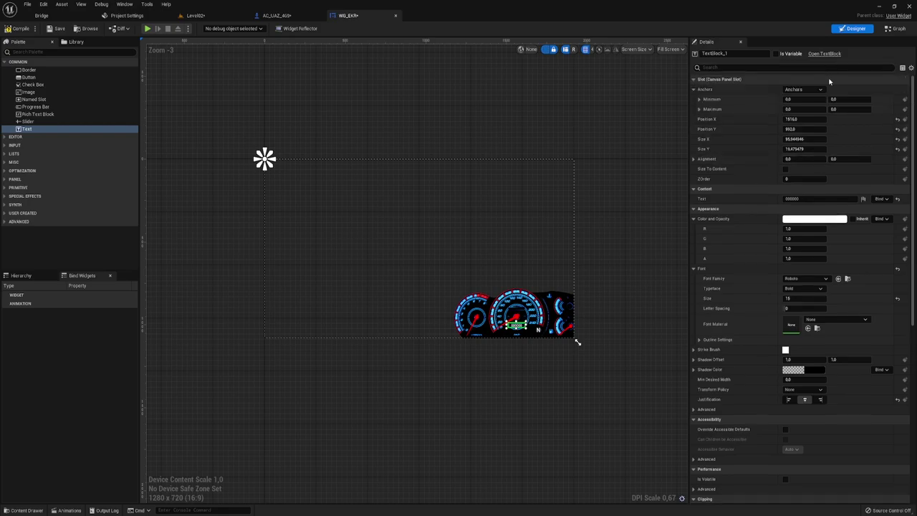
pyautogui.click(803, 89)
pyautogui.click(846, 188)
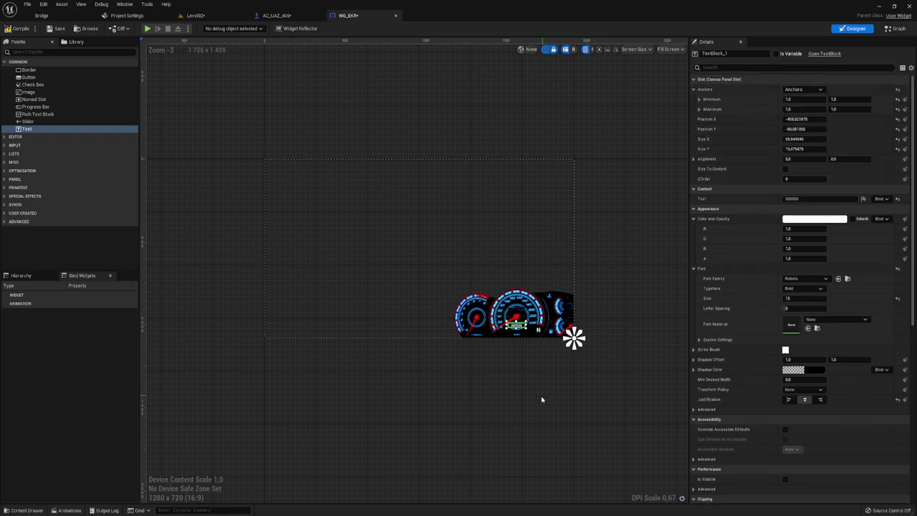
pyautogui.scroll(6, 541, 399)
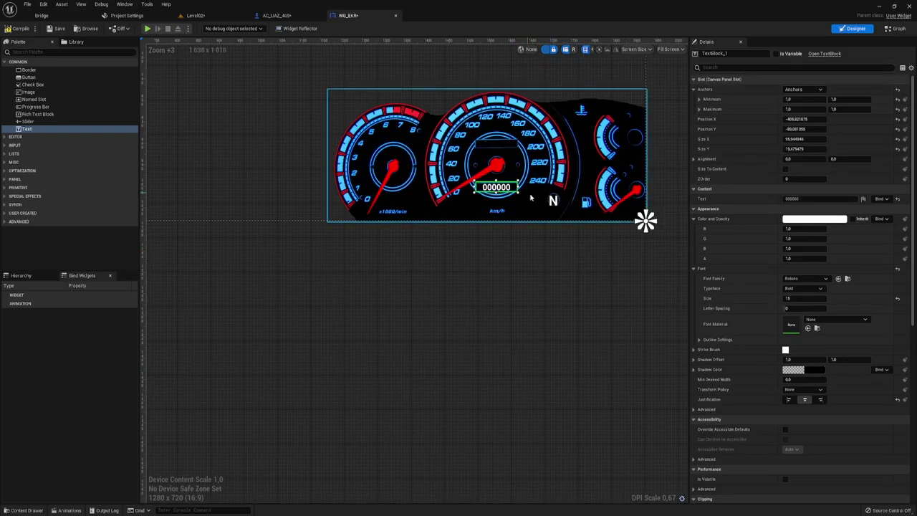
pyautogui.scroll(-2, 545, 190)
pyautogui.scroll(3, 545, 190)
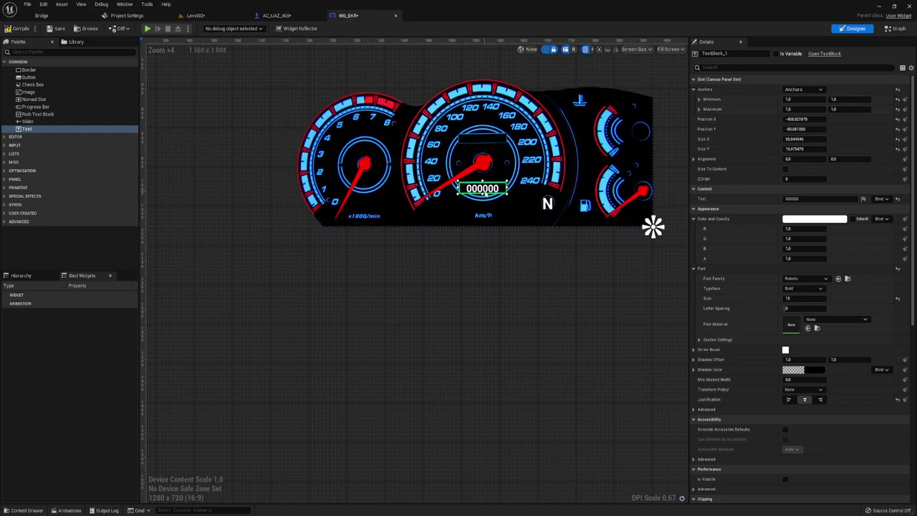
# - Try magenta and violet for the digits, then sample the gauge's light blue and compile
pyautogui.click(814, 219)
pyautogui.moveTo(703, 291); pyautogui.dragTo(740, 253)
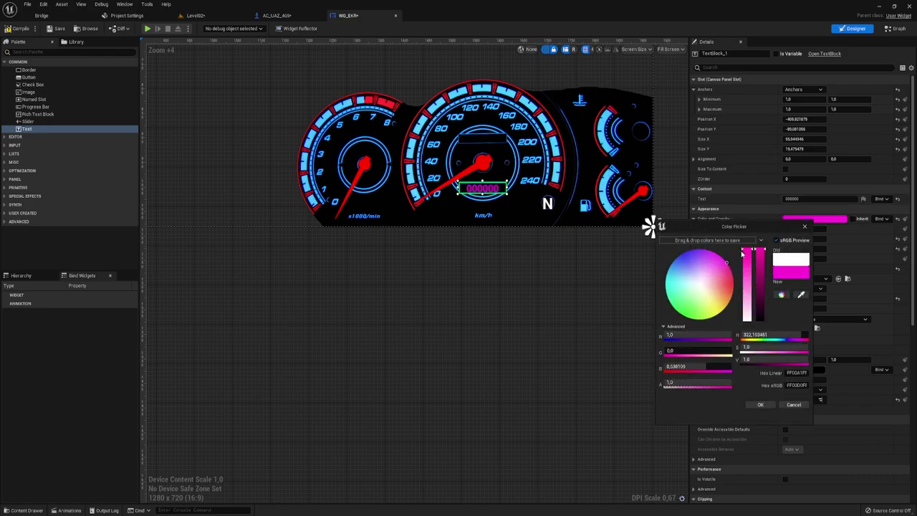
pyautogui.moveTo(742, 253)
pyautogui.mouseDown()
pyautogui.moveTo(683, 222)
pyautogui.moveTo(663, 256)
pyautogui.mouseUp()
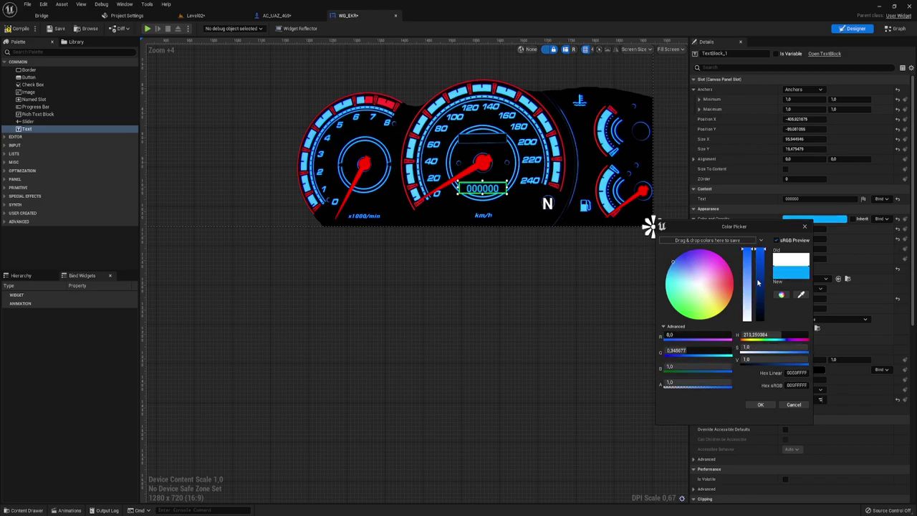
pyautogui.click(802, 296)
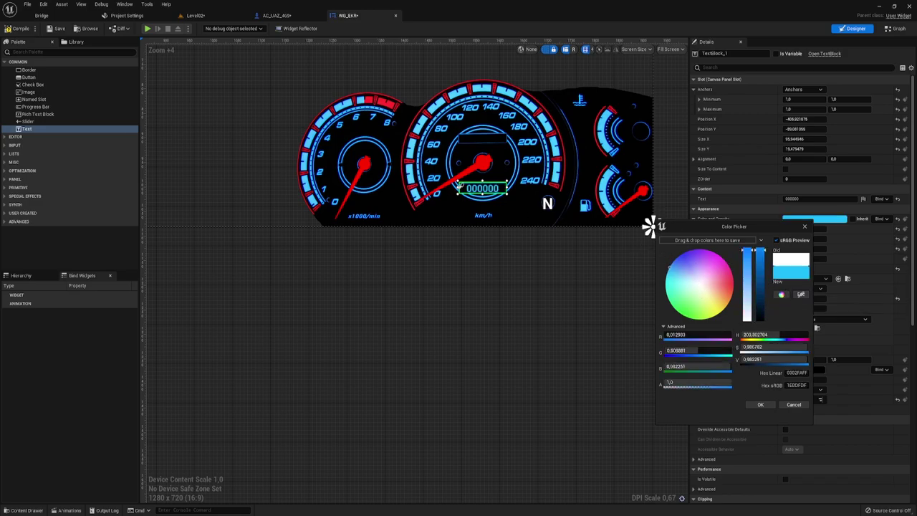
pyautogui.click(649, 226)
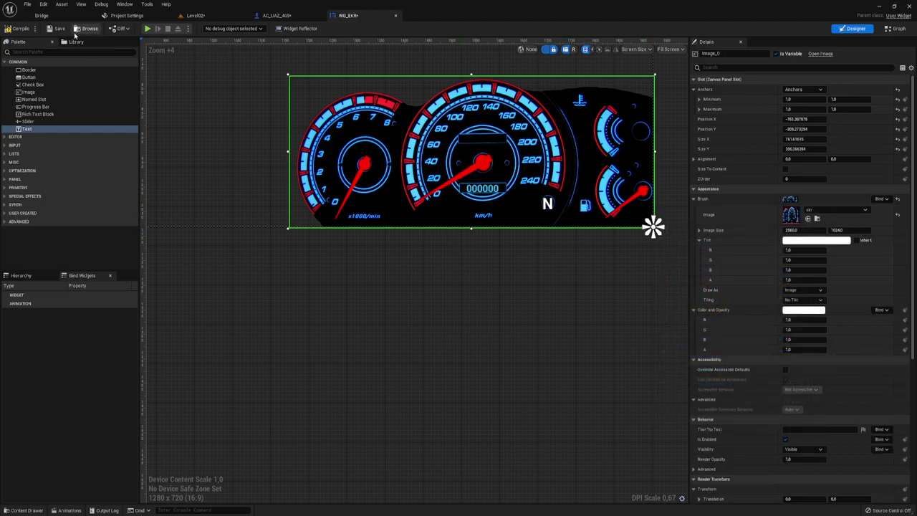
pyautogui.click(20, 29)
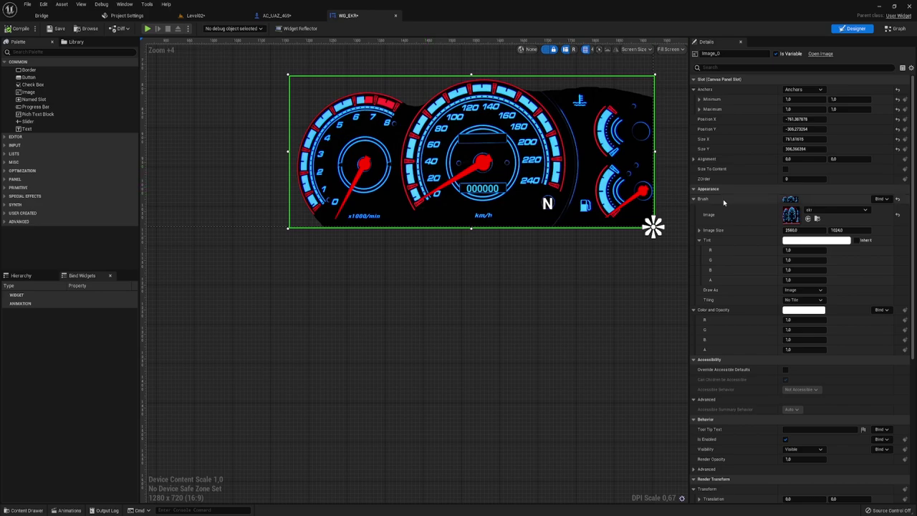
# - Recolour the odometer digits fully saturated bright yellow (FFFD00)
pyautogui.click(479, 190)
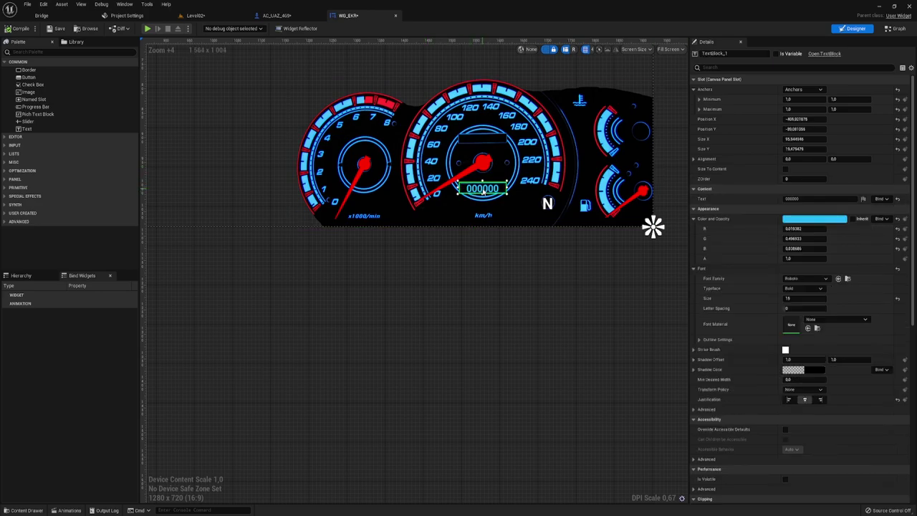
pyautogui.click(811, 219)
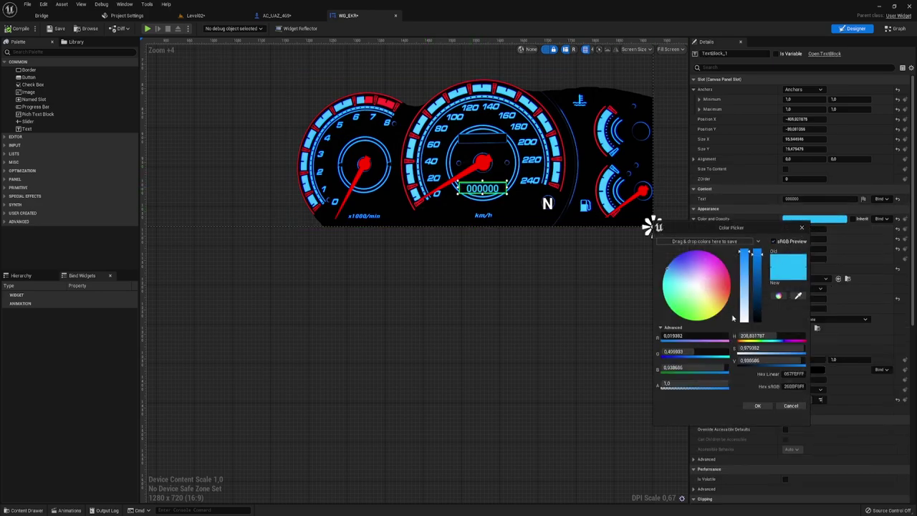
pyautogui.click(711, 311)
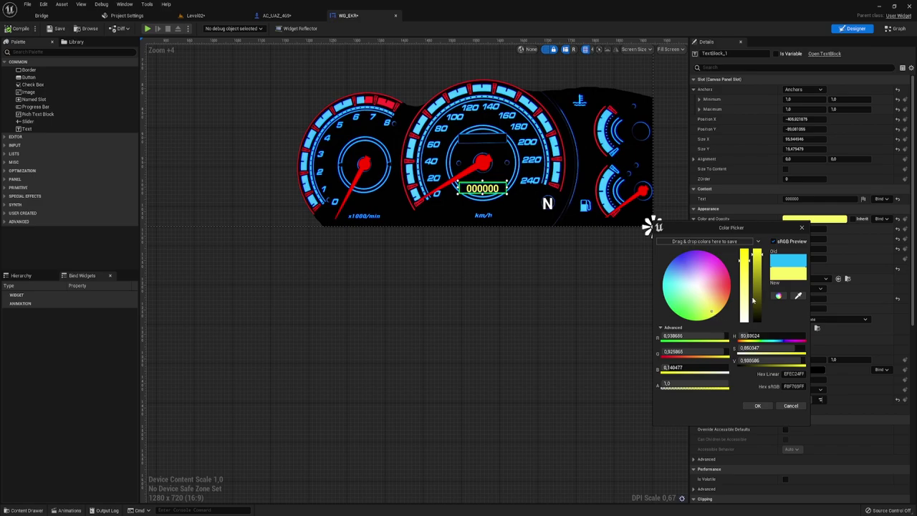
pyautogui.moveTo(758, 265); pyautogui.dragTo(757, 248)
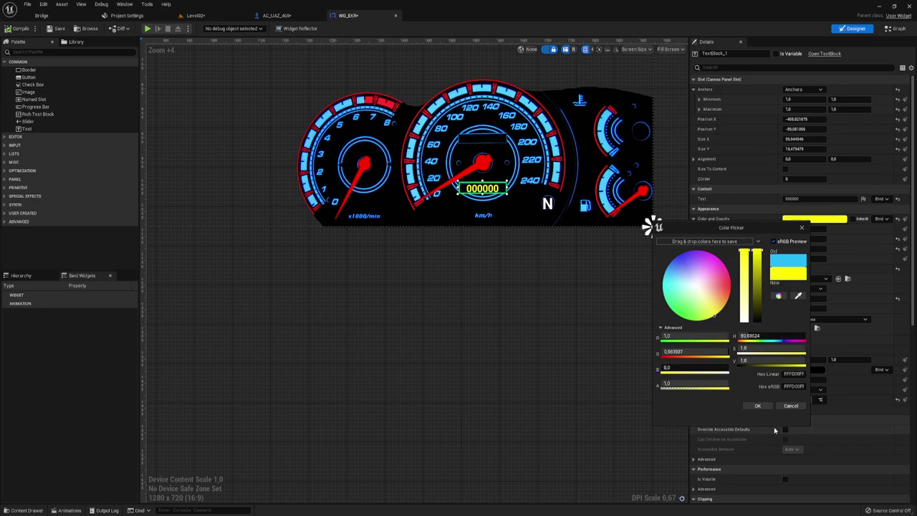
pyautogui.click(758, 406)
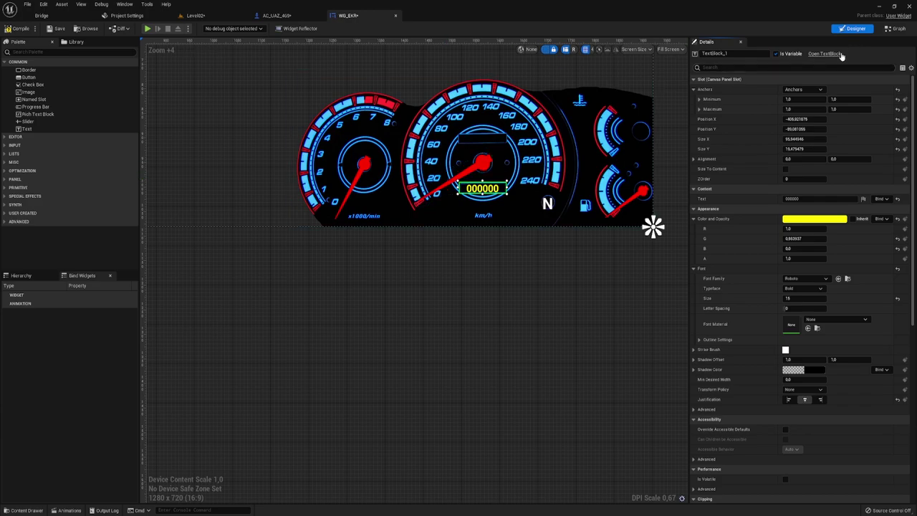
# - Add a new function named WG_odometr to the WG_EKR widget graph
pyautogui.click(892, 29)
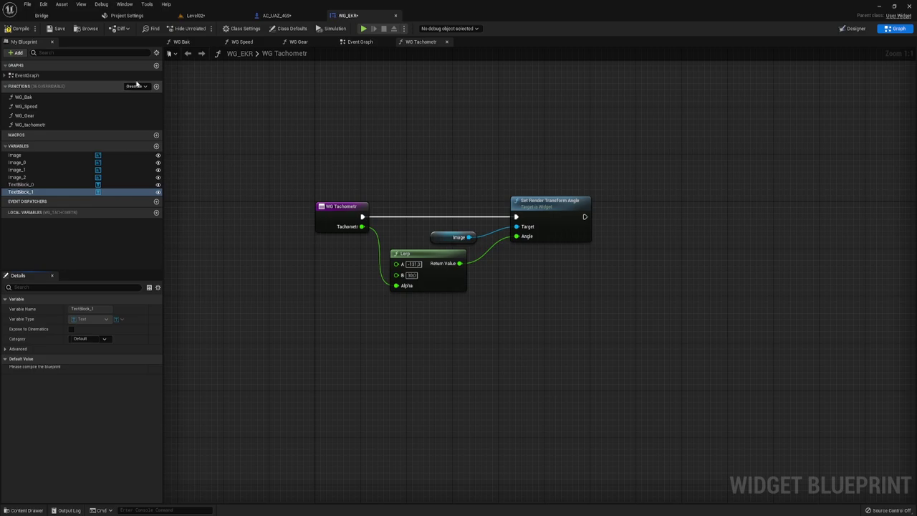
pyautogui.click(157, 87)
pyautogui.write('WG_odometr')
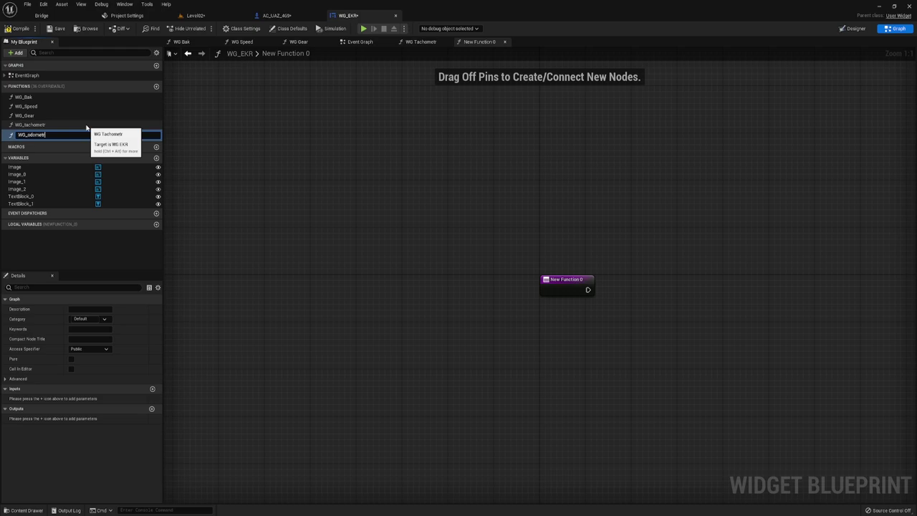
pyautogui.press('Return')
pyautogui.moveTo(629, 289); pyautogui.dragTo(456, 237, button='right')
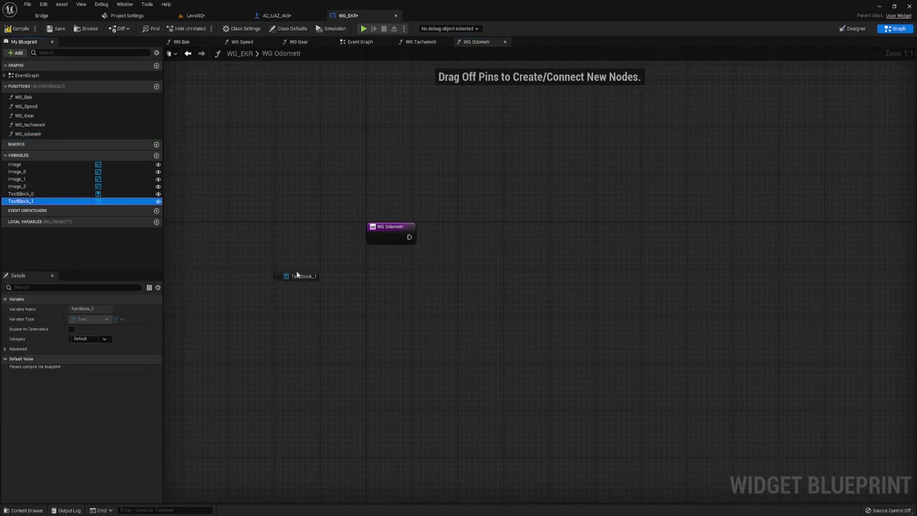
# - Make WG_odometr set TextBlock_1's text from an In Text input, and save the widget
pyautogui.moveTo(21, 201)
pyautogui.mouseDown()
pyautogui.moveTo(412, 259)
pyautogui.moveTo(481, 221)
pyautogui.mouseUp()
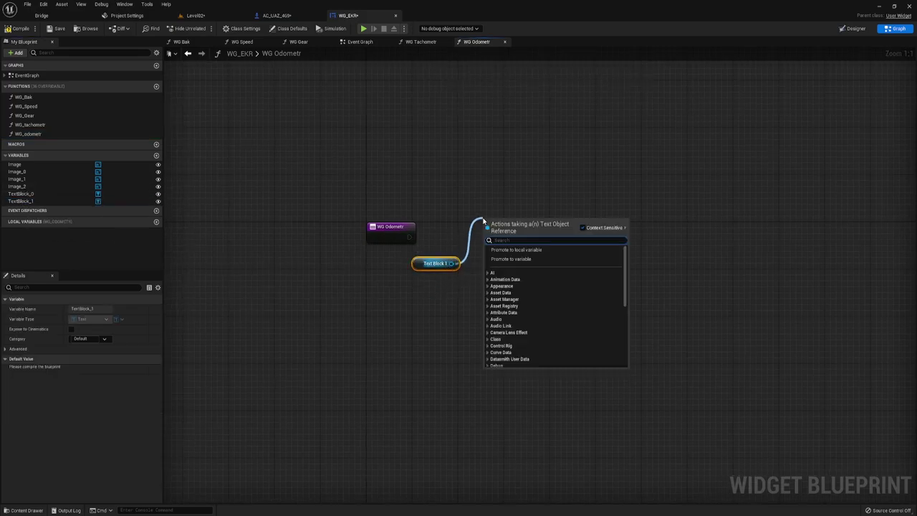
pyautogui.write('set te')
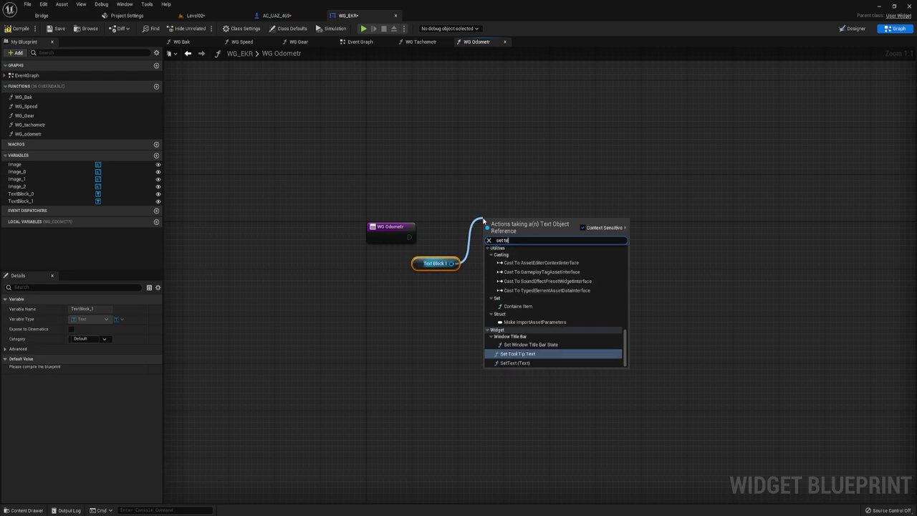
pyautogui.click(504, 362)
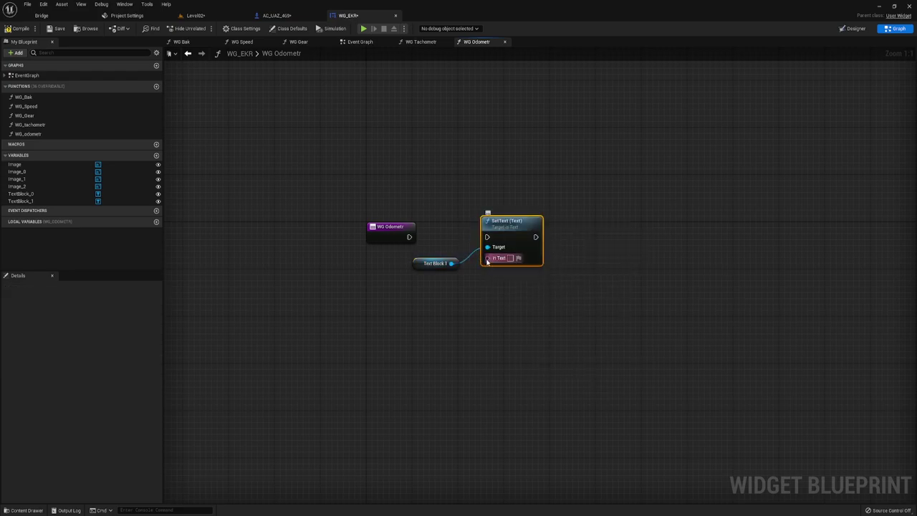
pyautogui.moveTo(487, 258)
pyautogui.mouseDown()
pyautogui.moveTo(394, 237)
pyautogui.moveTo(488, 237)
pyautogui.mouseUp()
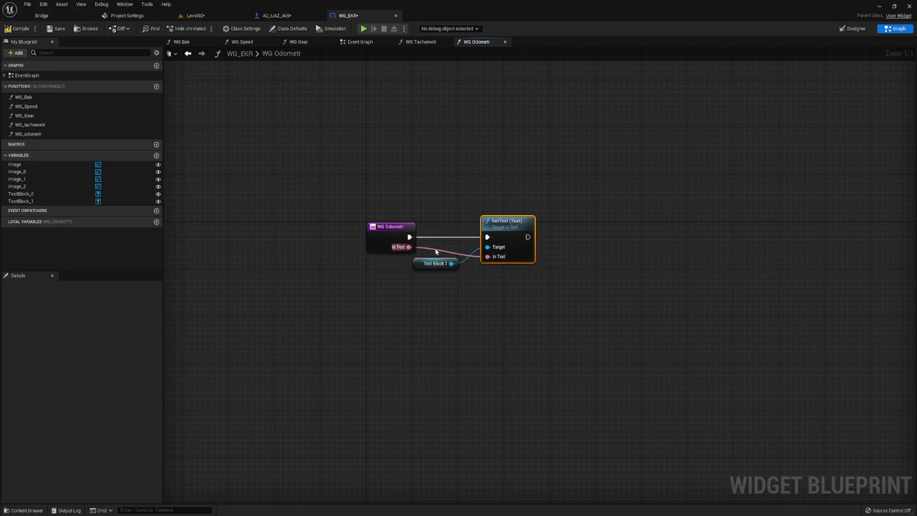
pyautogui.click(435, 251)
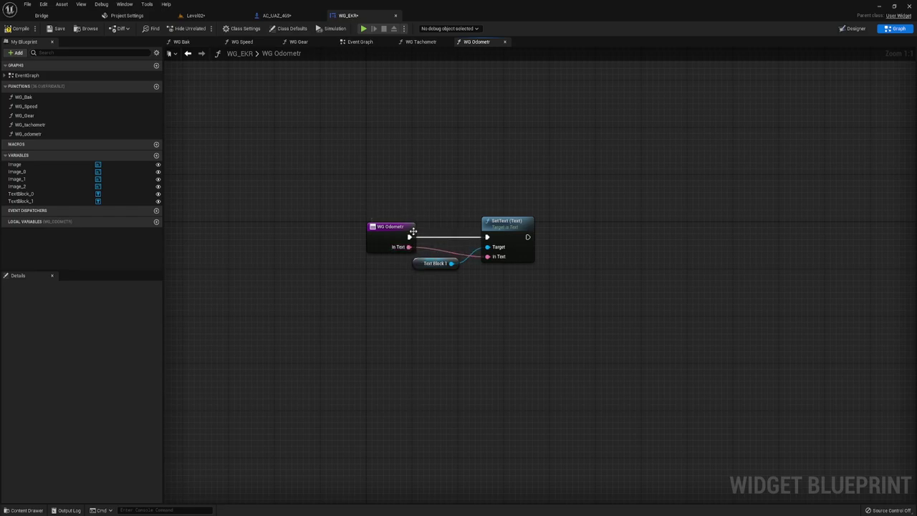
pyautogui.rightClick(413, 230)
pyautogui.moveTo(422, 197); pyautogui.dragTo(486, 285)
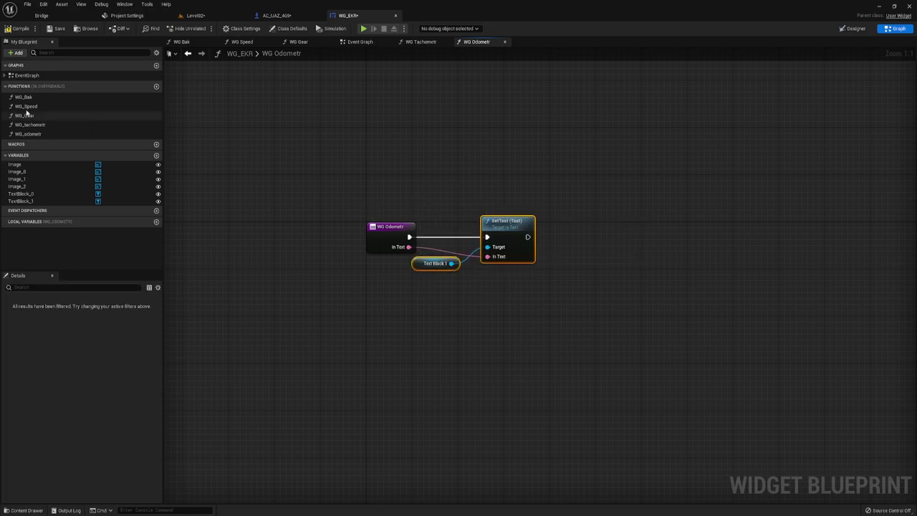
pyautogui.click(56, 29)
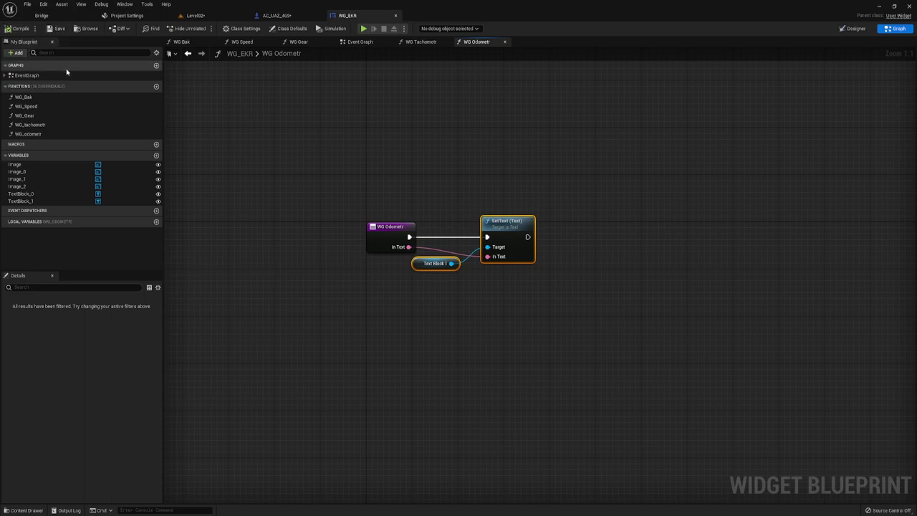
pyautogui.click(283, 15)
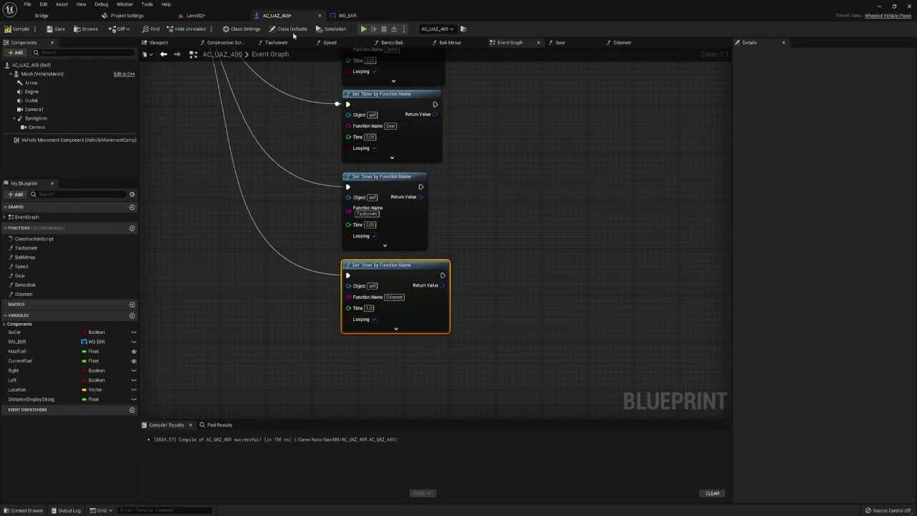
# - Place a WG_EKR getter below the timers in AC_UAZ_469's Event Graph
pyautogui.scroll(-3, 450, 203)
pyautogui.scroll(3, 487, 217)
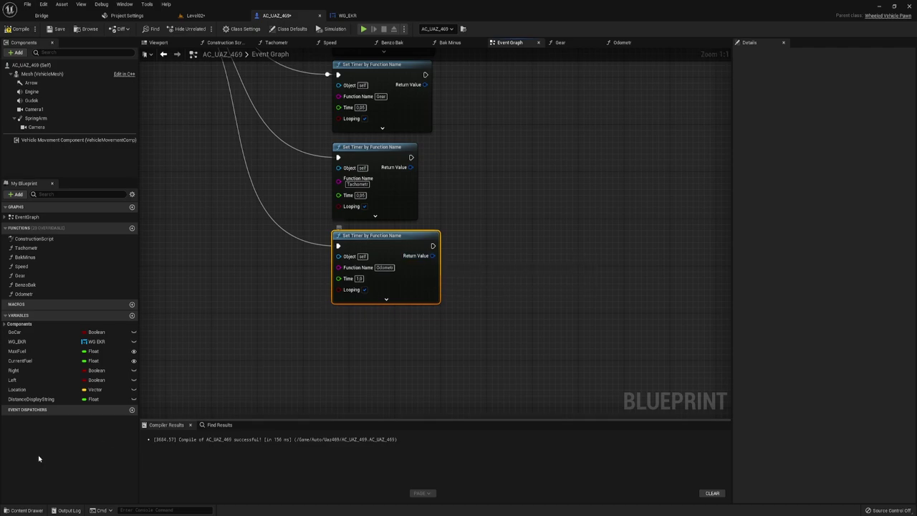
pyautogui.moveTo(18, 341)
pyautogui.mouseDown()
pyautogui.moveTo(502, 353)
pyautogui.moveTo(444, 342)
pyautogui.mouseUp()
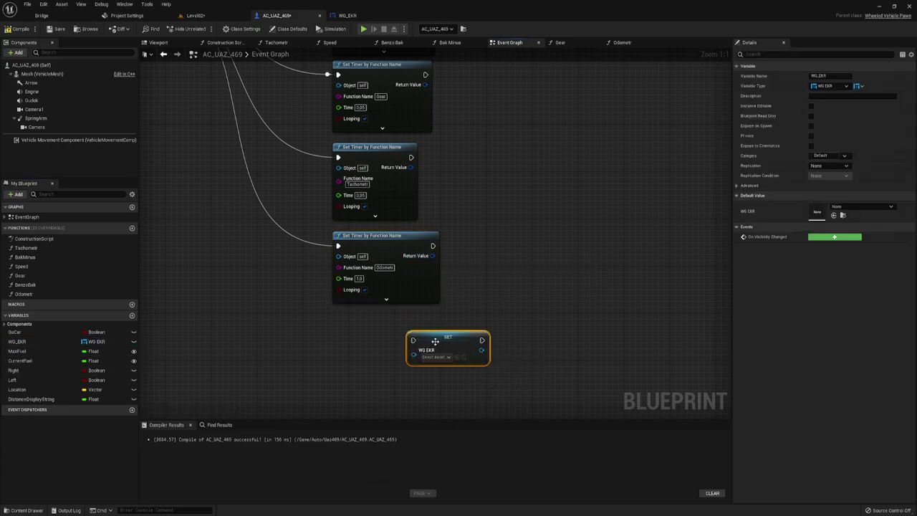
pyautogui.press('Delete')
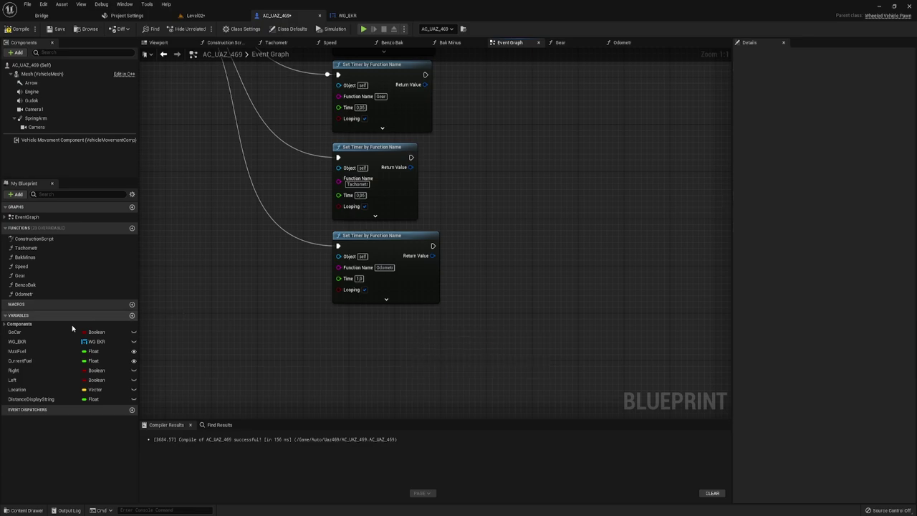
pyautogui.moveTo(17, 342); pyautogui.dragTo(499, 294)
pyautogui.keyDown('ctrl'); pyautogui.moveTo(392, 314); pyautogui.dragTo(498, 240); pyautogui.keyUp('ctrl')
# - Add a WG Odometr call targeting WG EKR and select both nodes for cutting
pyautogui.write('wg')
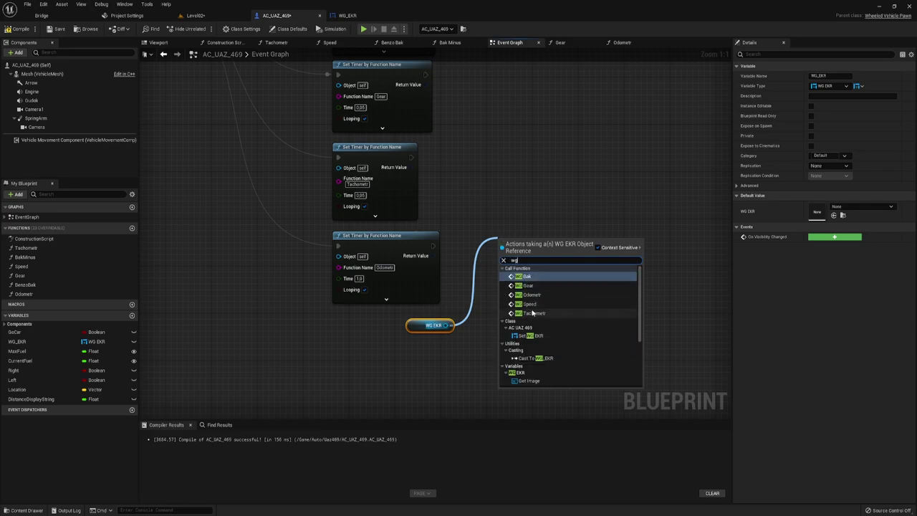
pyautogui.click(527, 295)
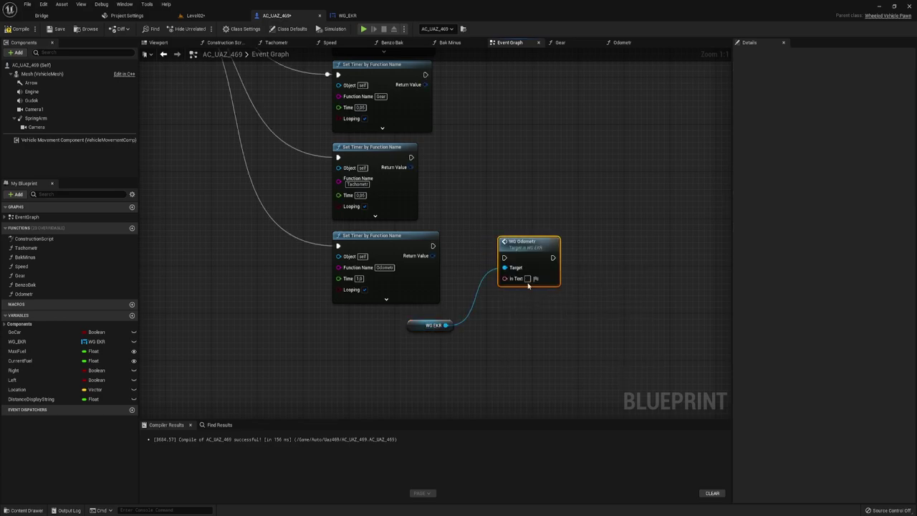
pyautogui.moveTo(504, 256)
pyautogui.mouseDown()
pyautogui.moveTo(438, 257)
pyautogui.moveTo(433, 246)
pyautogui.moveTo(516, 241)
pyautogui.mouseUp()
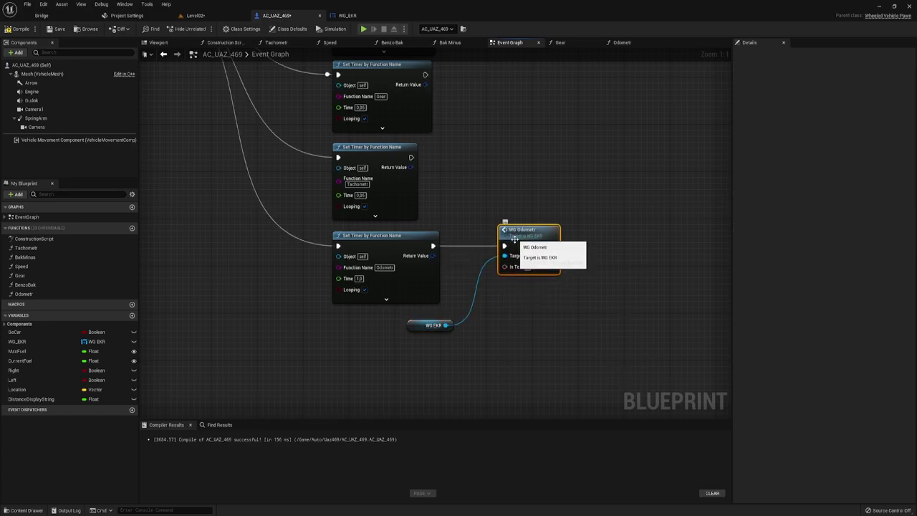
pyautogui.moveTo(459, 305); pyautogui.dragTo(385, 304, button='right')
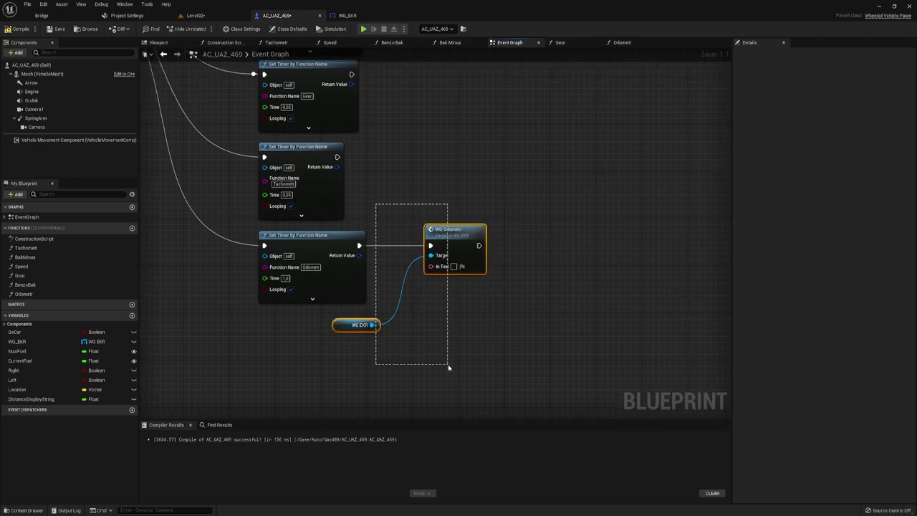
pyautogui.moveTo(451, 352); pyautogui.dragTo(451, 352)
pyautogui.click(394, 244)
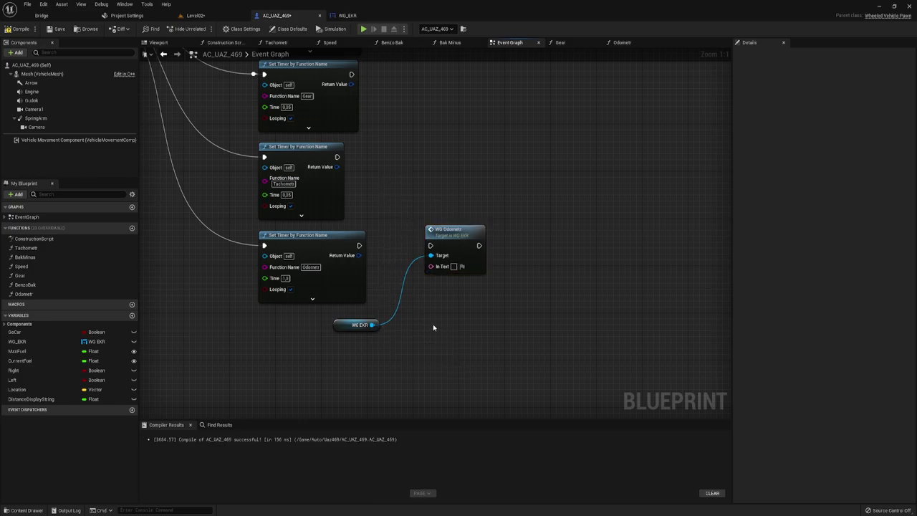
pyautogui.moveTo(369, 223); pyautogui.dragTo(468, 370)
pyautogui.rightClick(457, 254)
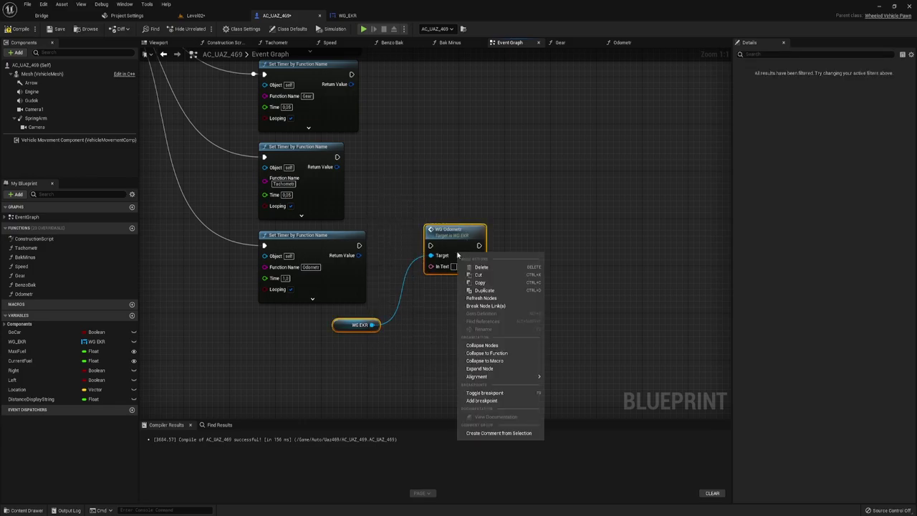
# - Cut the WG Odometr and WG EKR nodes and paste them into the Odometr function graph
pyautogui.click(481, 276)
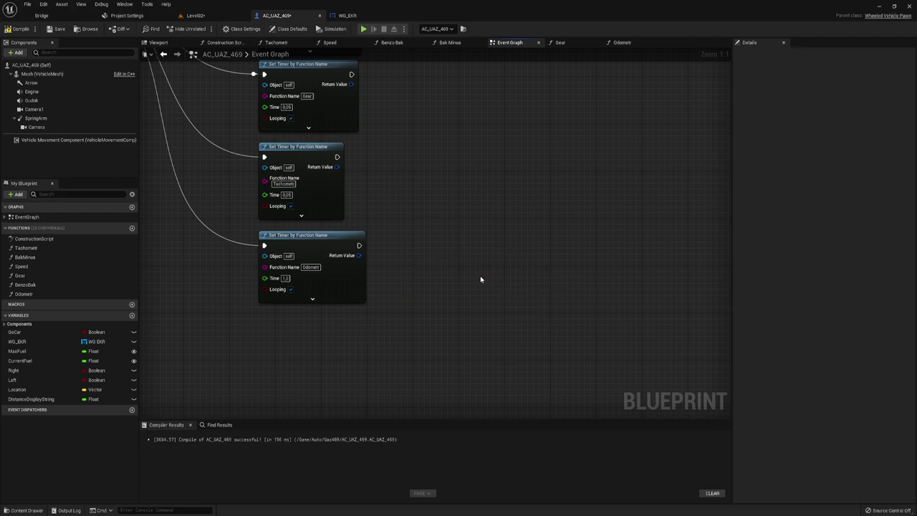
pyautogui.click(622, 43)
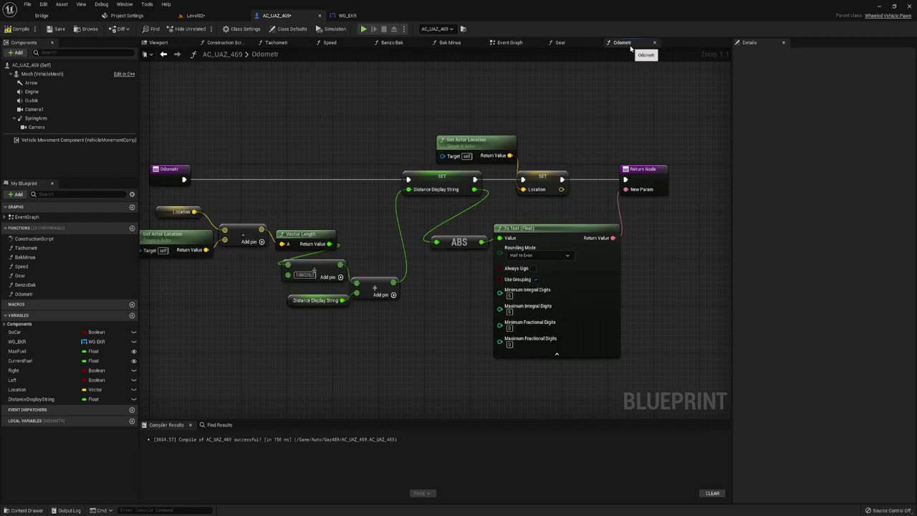
pyautogui.scroll(-2, 640, 242)
pyautogui.moveTo(478, 183); pyautogui.dragTo(566, 183)
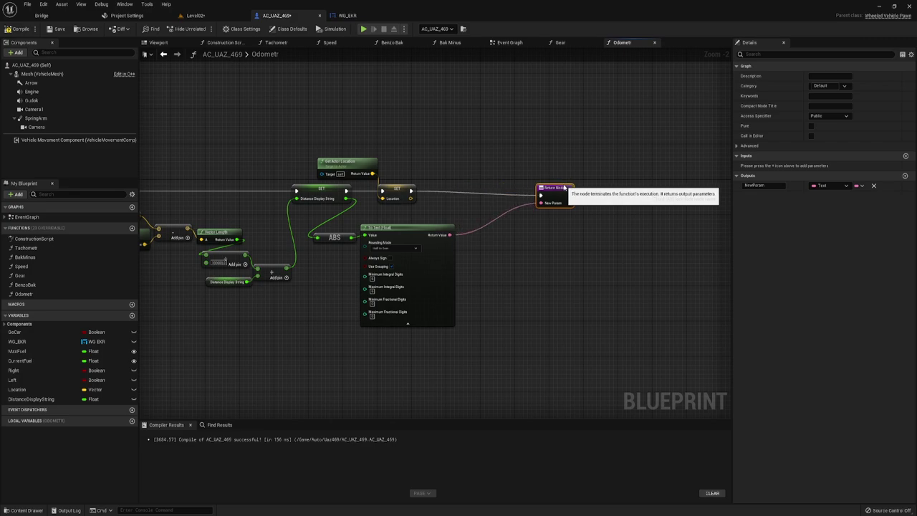
pyautogui.click(469, 175)
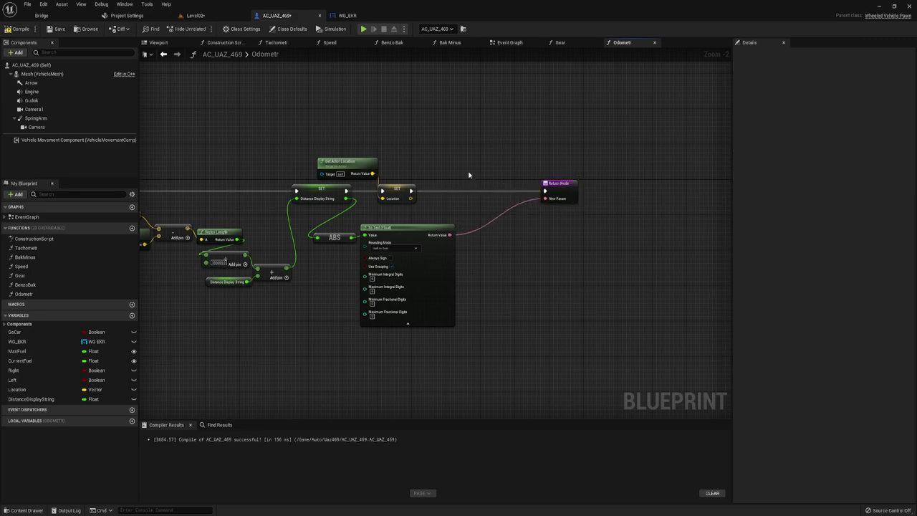
pyautogui.hotkey('ctrl', 'v')
# - Chain SET Location through WG Odometr to the Return Node and compile AC_UAZ_469
pyautogui.moveTo(505, 152); pyautogui.dragTo(411, 190)
pyautogui.moveTo(543, 151)
pyautogui.mouseDown()
pyautogui.moveTo(546, 190)
pyautogui.moveTo(450, 235)
pyautogui.mouseUp()
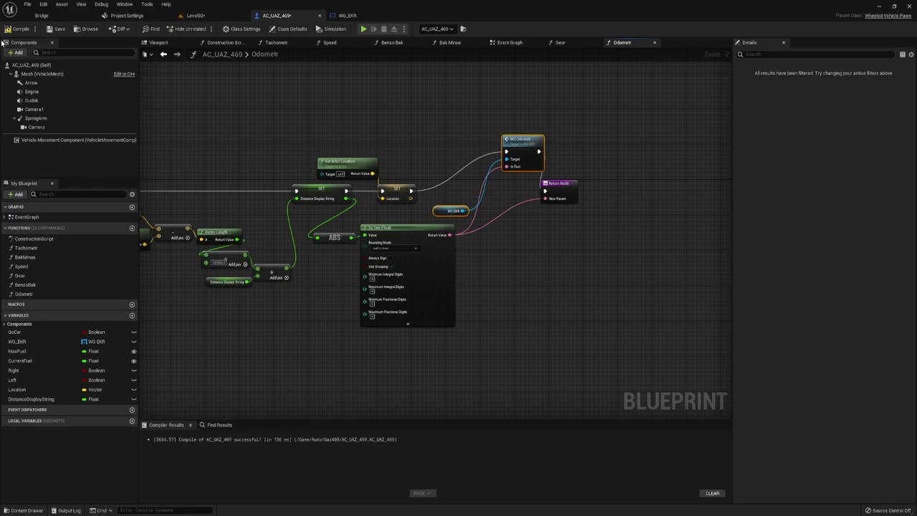
pyautogui.click(20, 29)
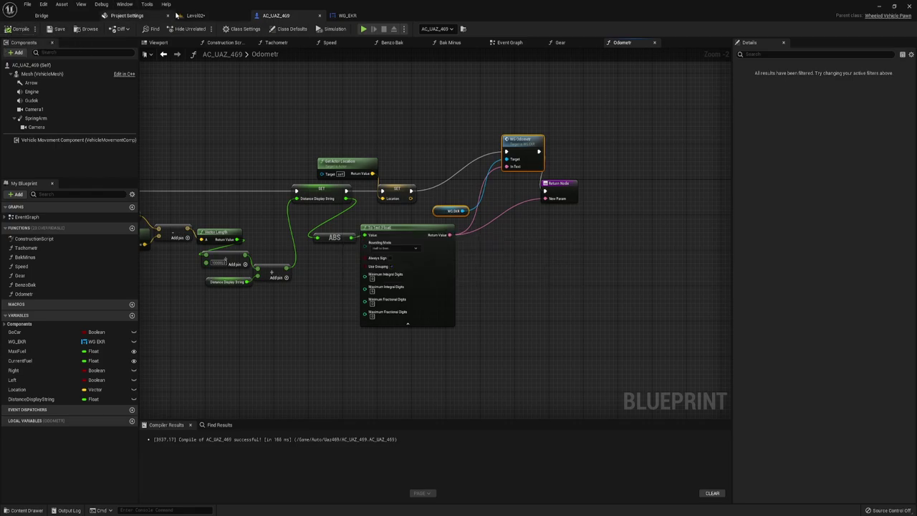
pyautogui.click(202, 17)
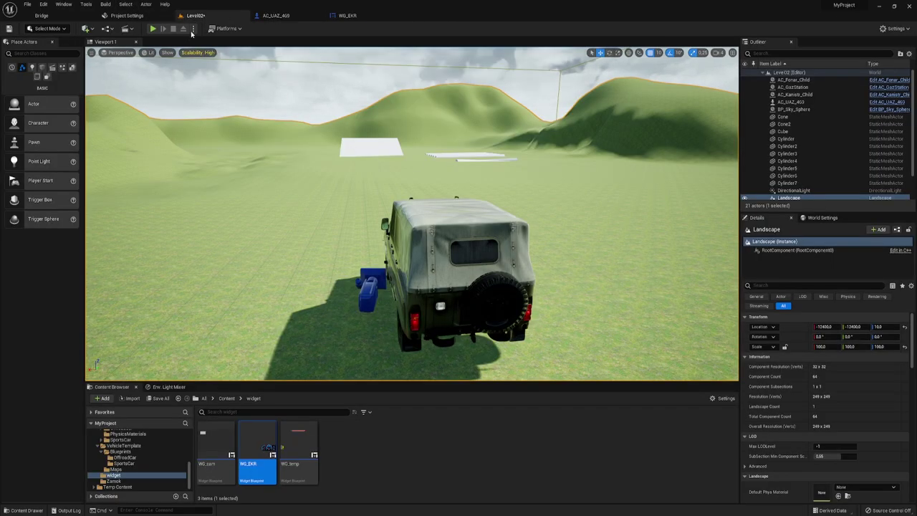
pyautogui.click(156, 30)
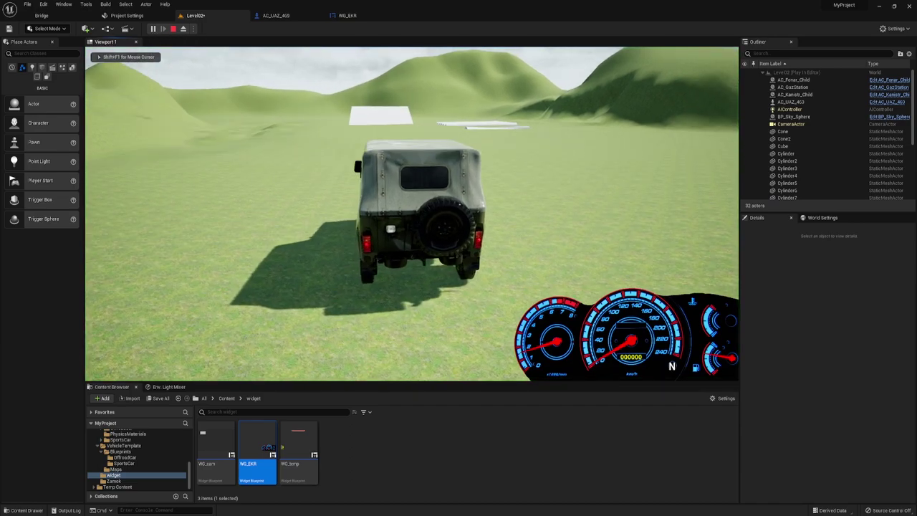
pyautogui.press('w')
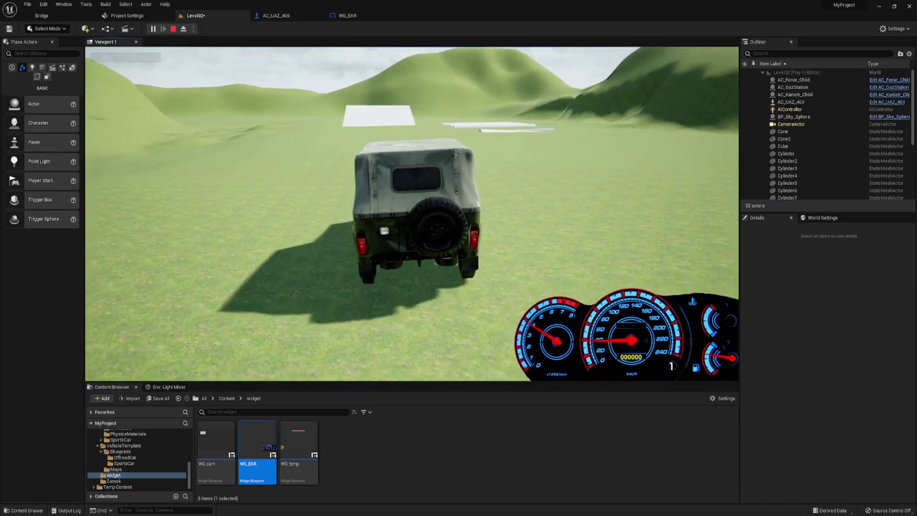
pyautogui.press('d')
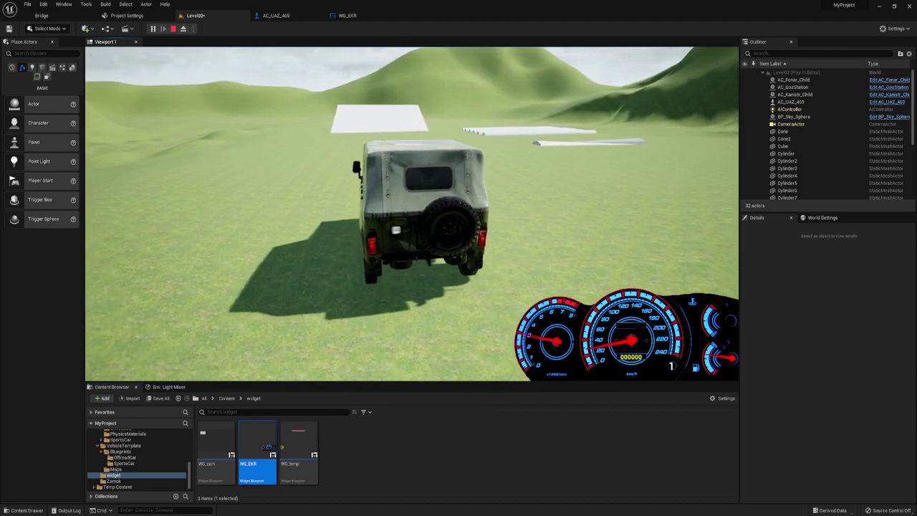
pyautogui.press('a')
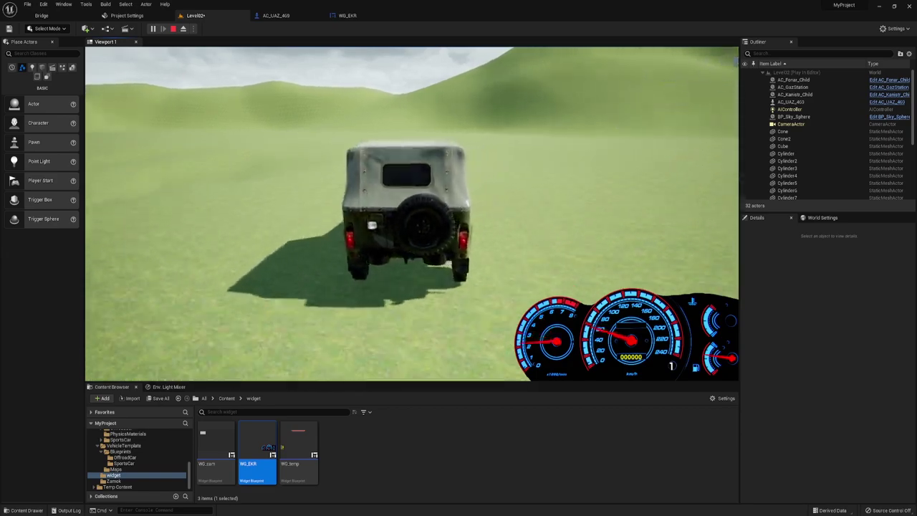
pyautogui.press('d')
pyautogui.press('d')
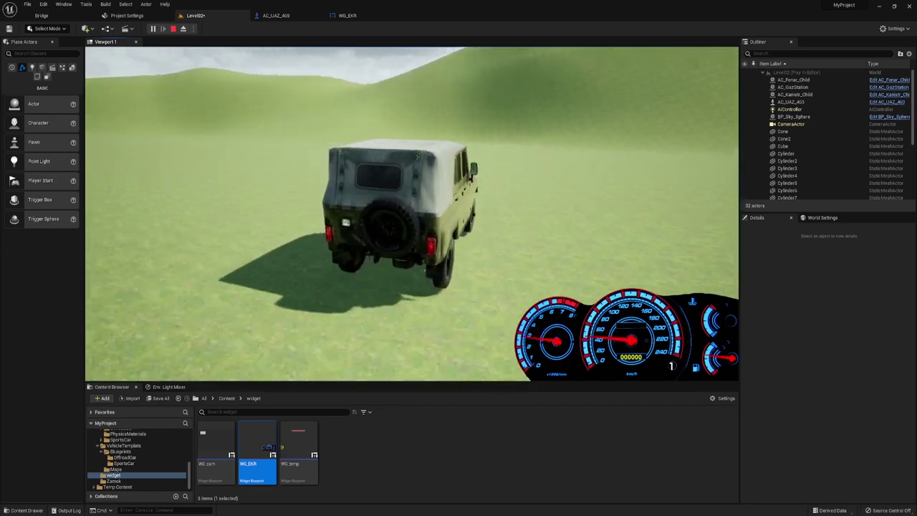
pyautogui.press('w')
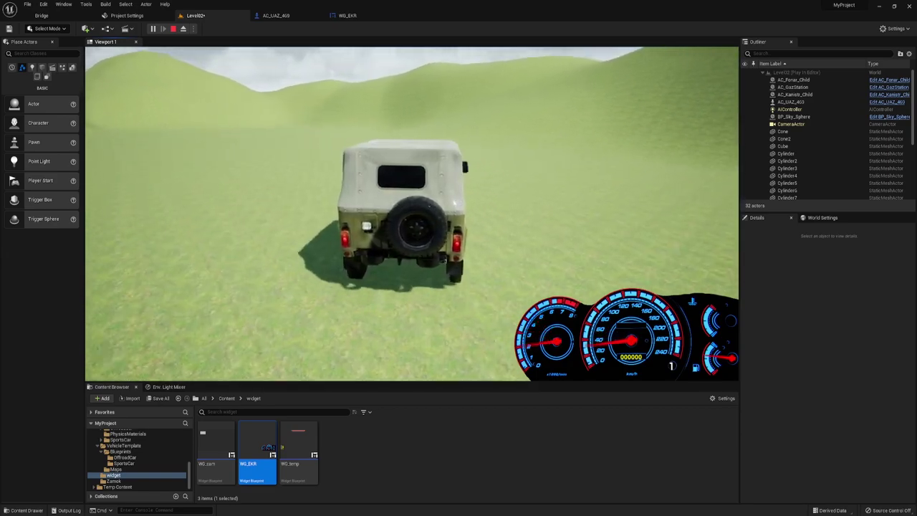
pyautogui.press('w')
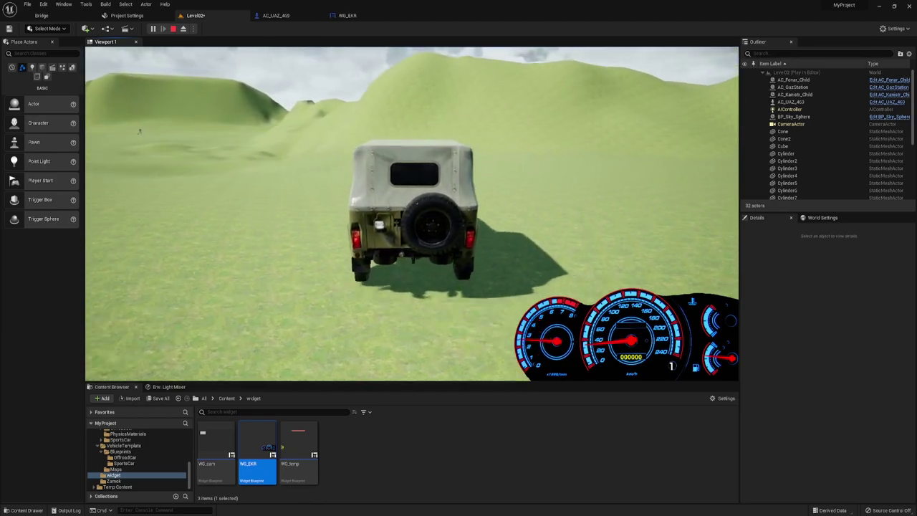
pyautogui.press('a')
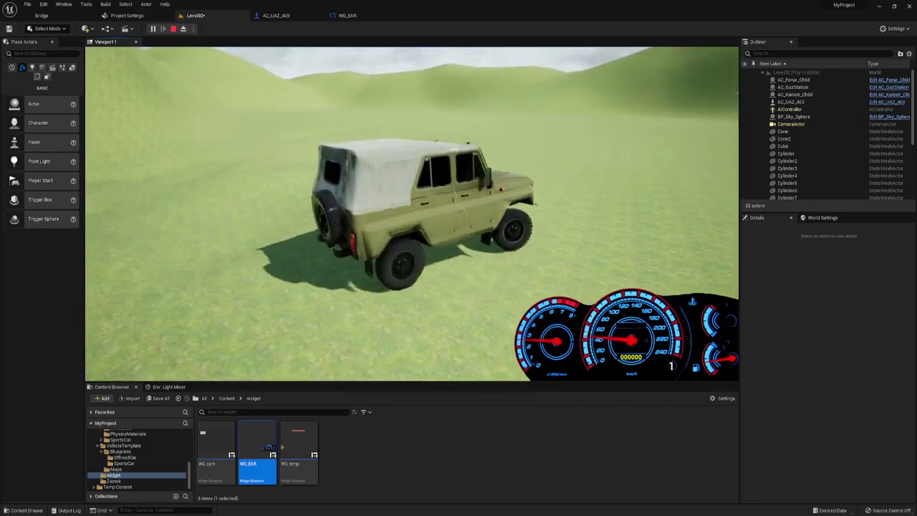
pyautogui.press('Escape')
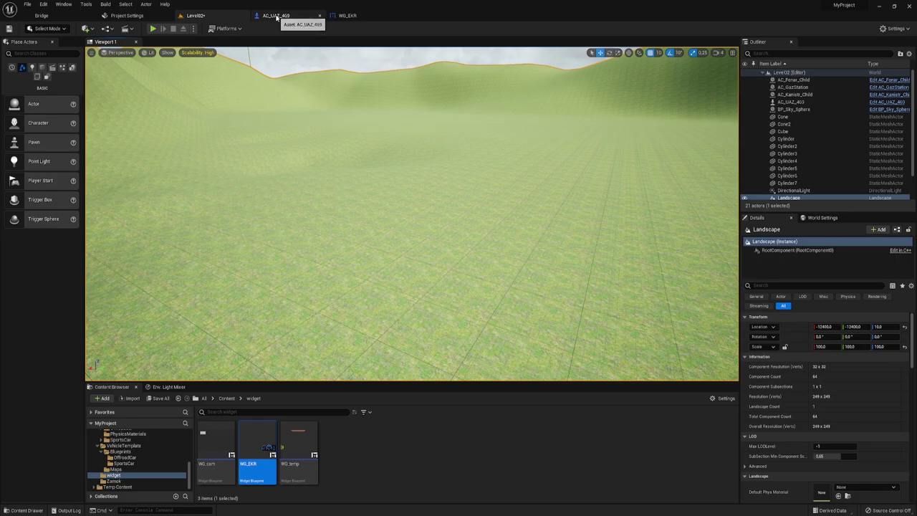
# - Recompile AC_UAZ_469 after the 10000,0 change and start playing the level
pyautogui.click(276, 15)
pyautogui.scroll(3, 268, 243)
pyautogui.scroll(1, 345, 246)
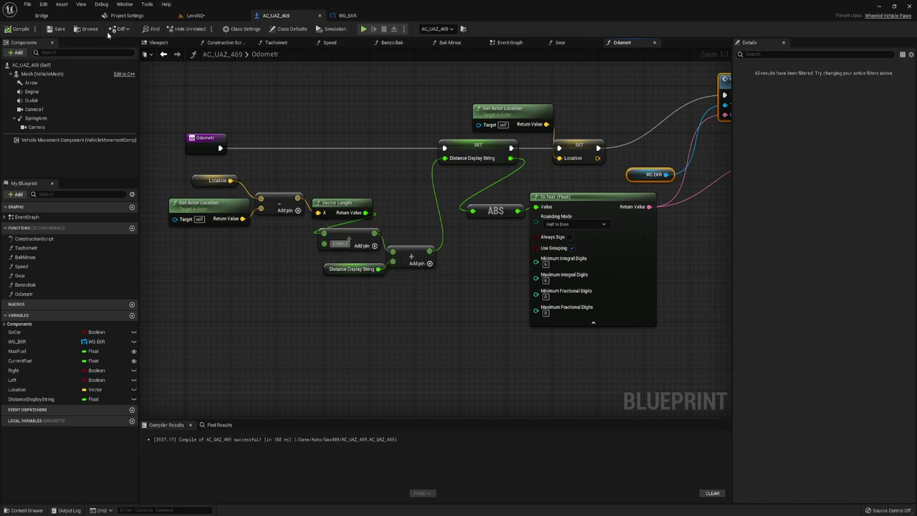
pyautogui.click(24, 30)
pyautogui.click(363, 29)
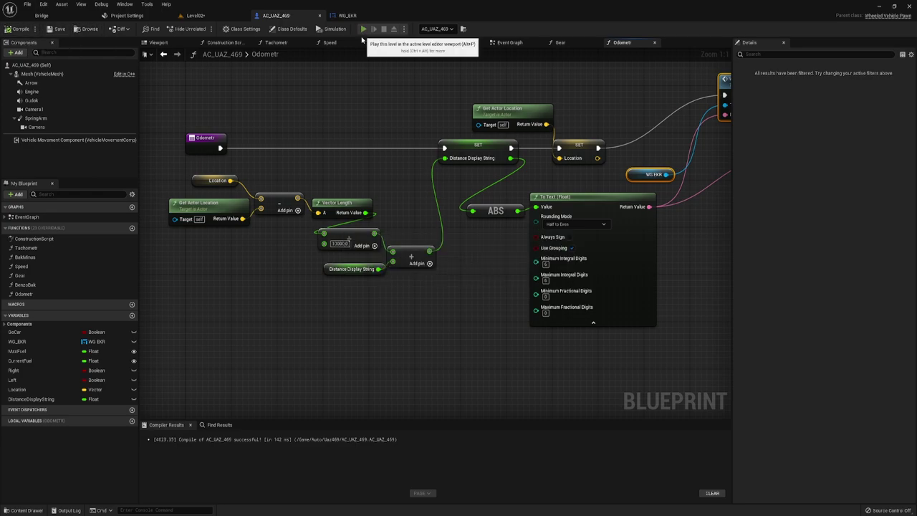
# - Drive the jeep right, forward and left across the grass, then stop play with Esc
pyautogui.press('d')
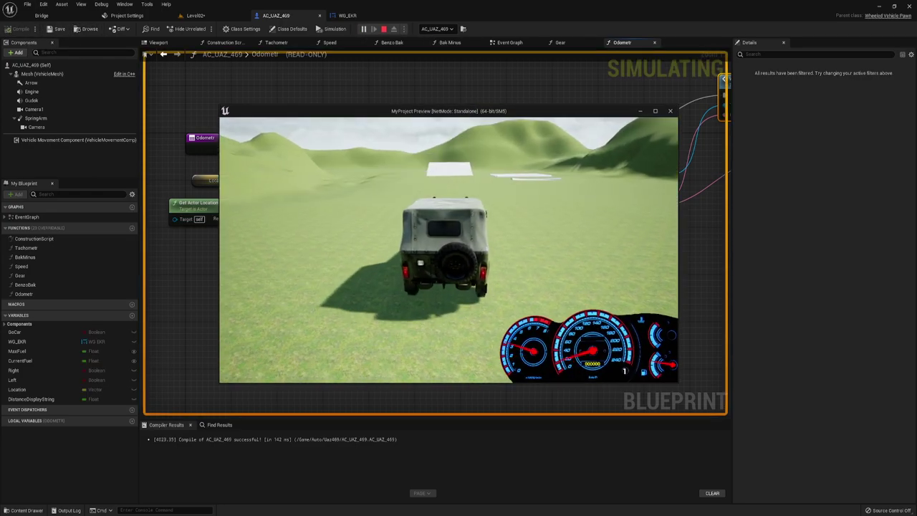
pyautogui.press('d')
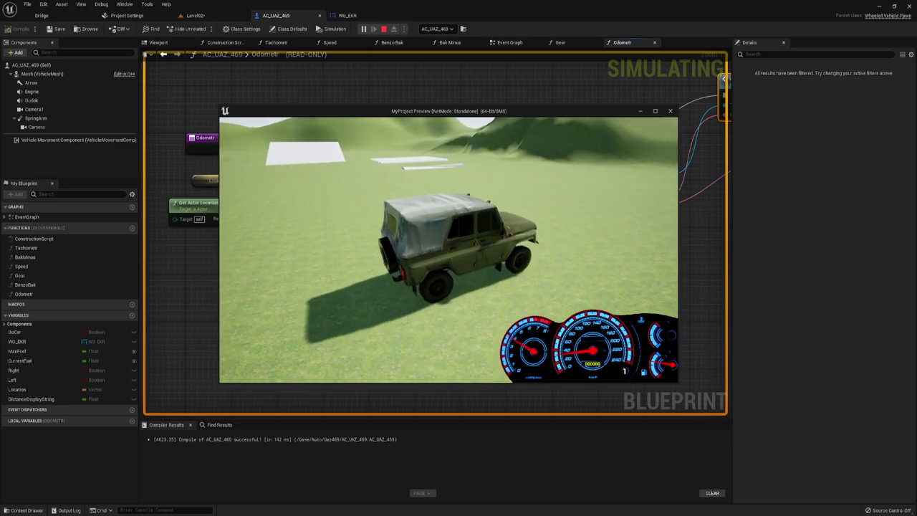
pyautogui.press('w')
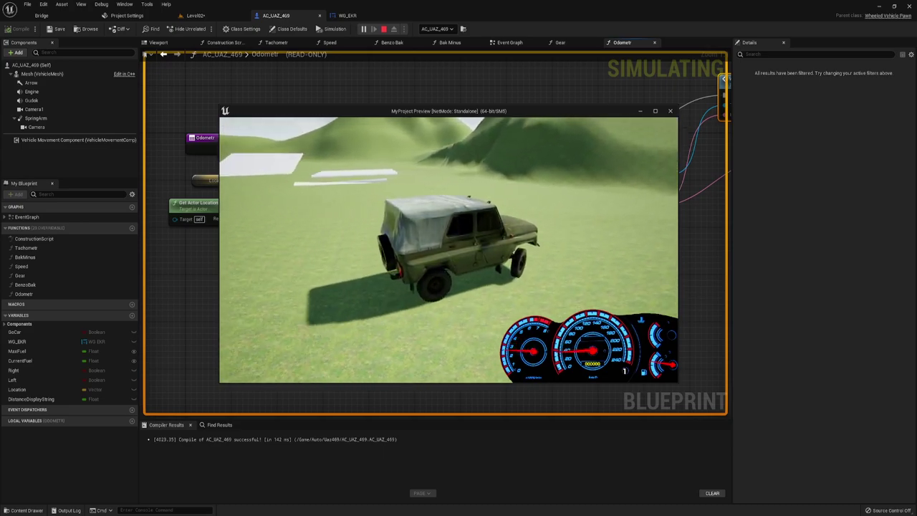
pyautogui.press('w')
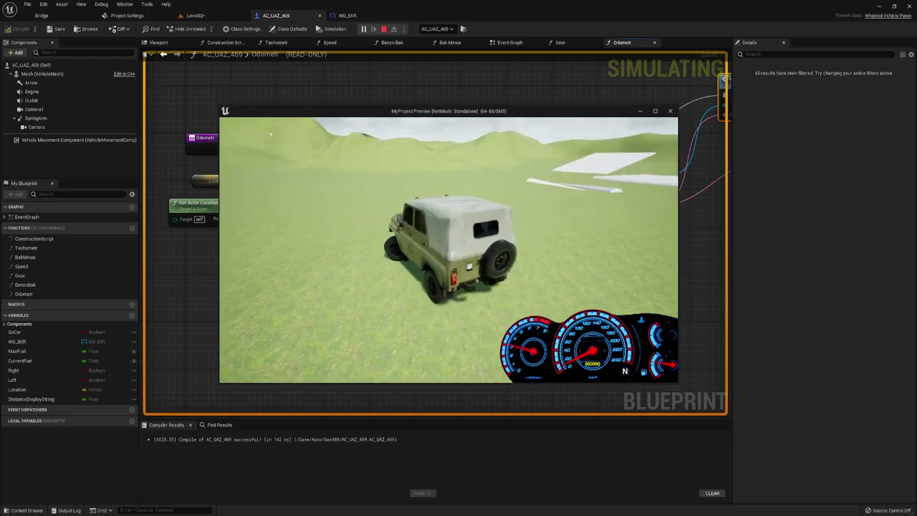
pyautogui.press('a')
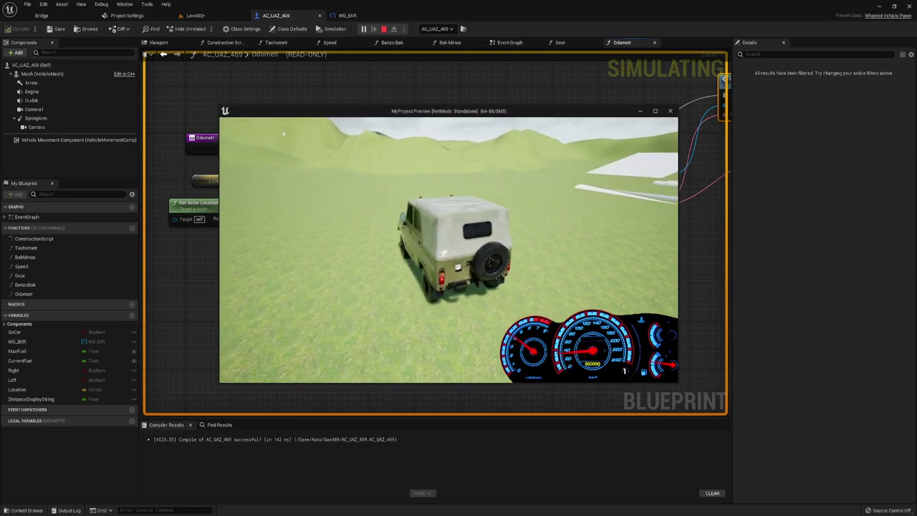
pyautogui.press('w')
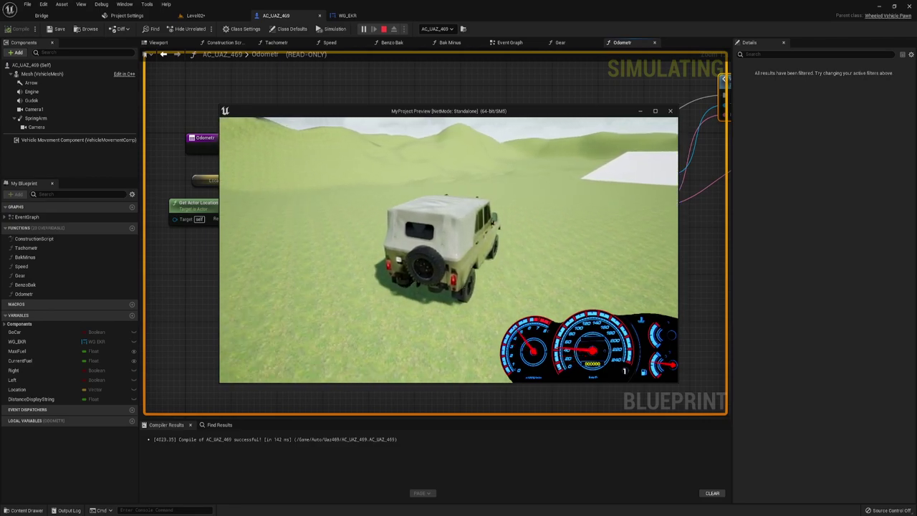
pyautogui.press('w')
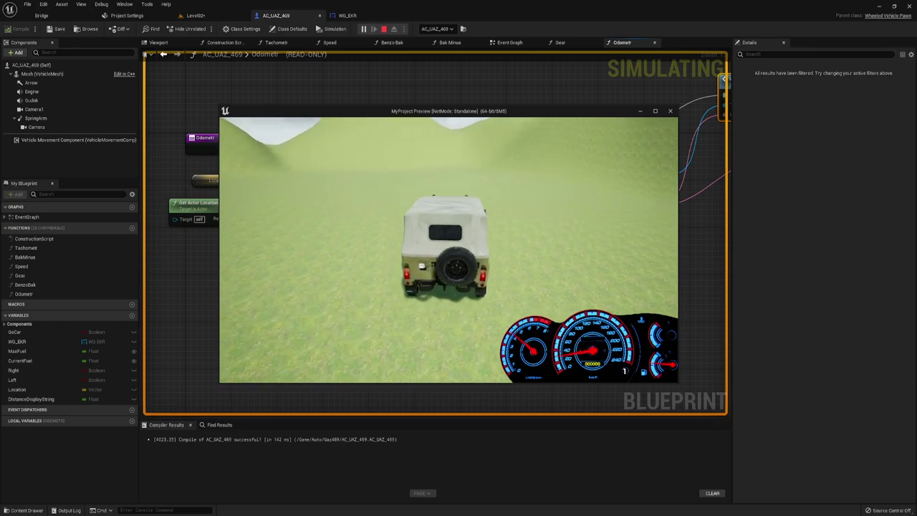
pyautogui.press('Escape')
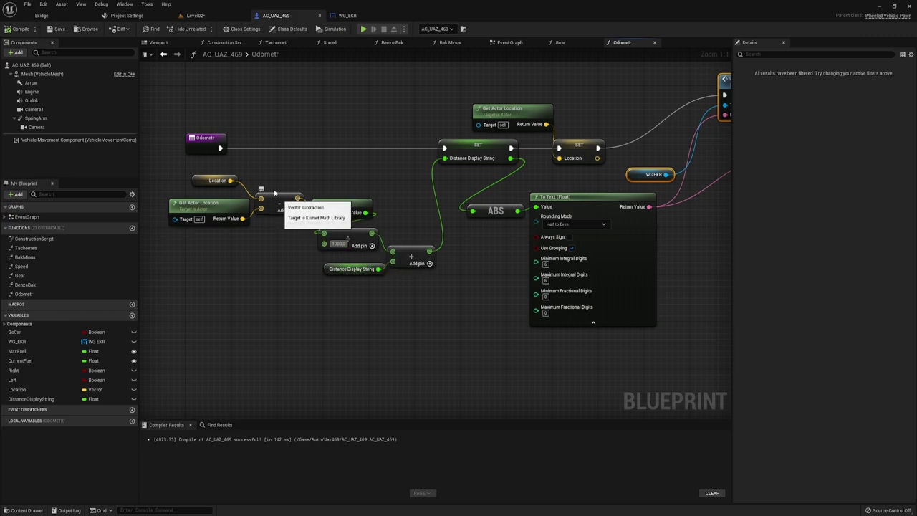
pyautogui.click(27, 30)
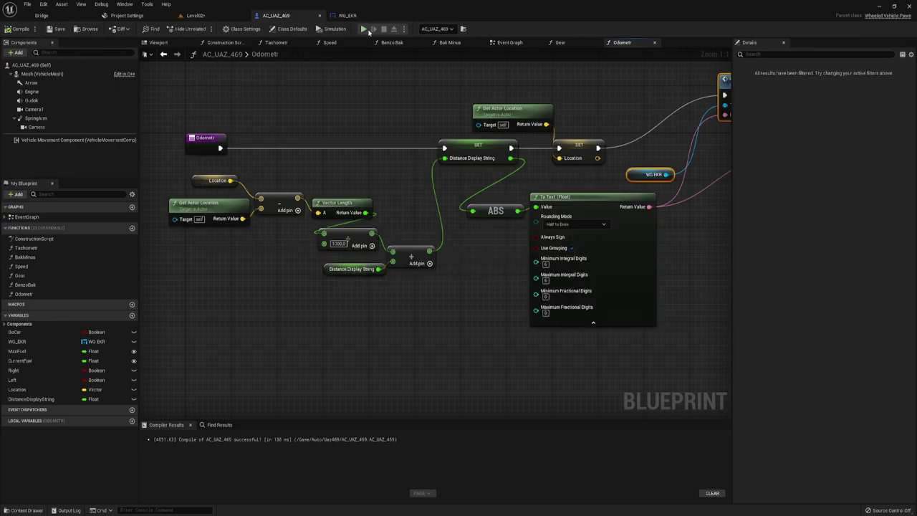
pyautogui.click(363, 29)
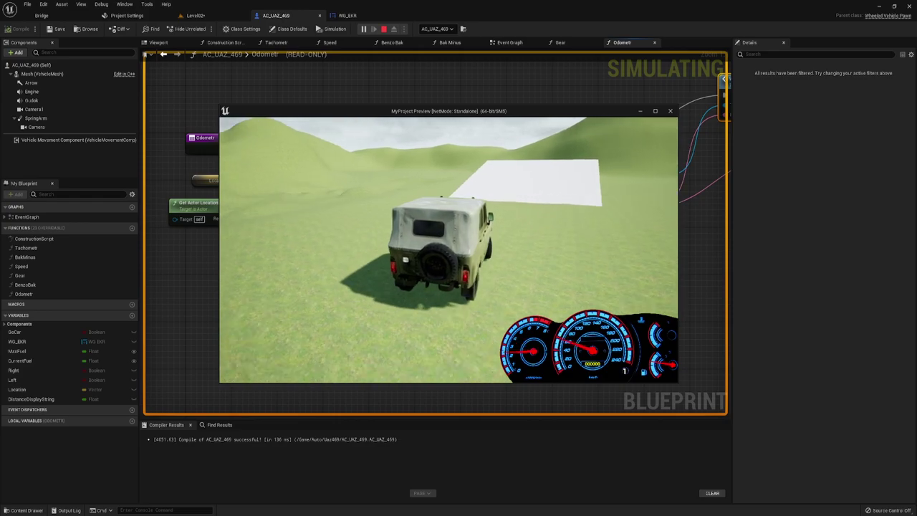
pyautogui.press('w')
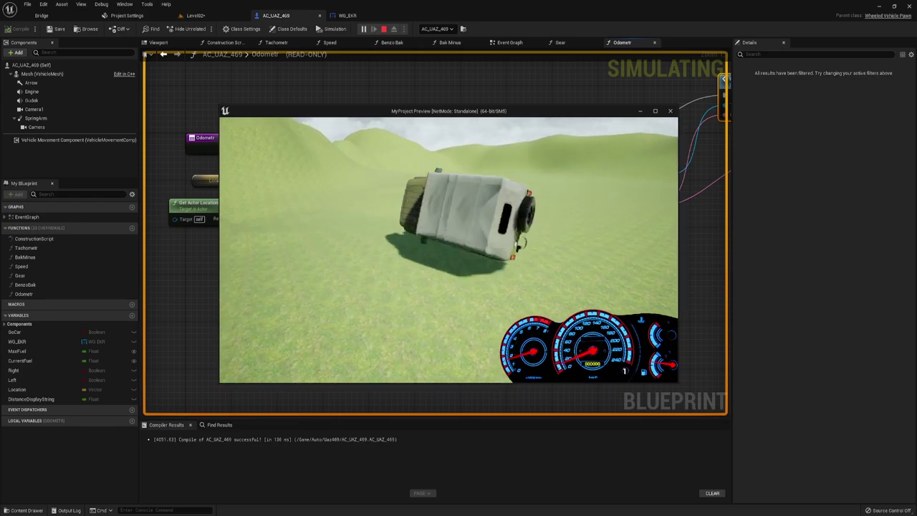
pyautogui.press('Escape')
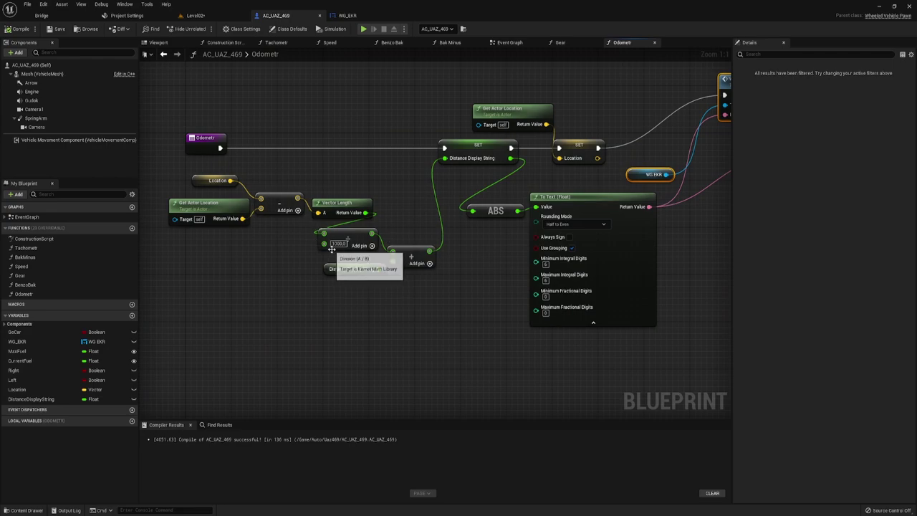
pyautogui.click(337, 244)
pyautogui.write('100')
pyautogui.press('Return')
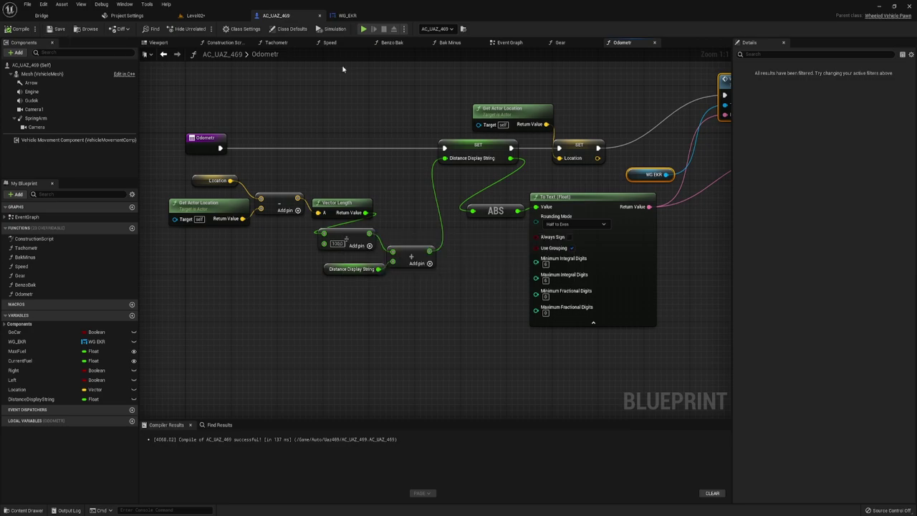
pyautogui.click(363, 29)
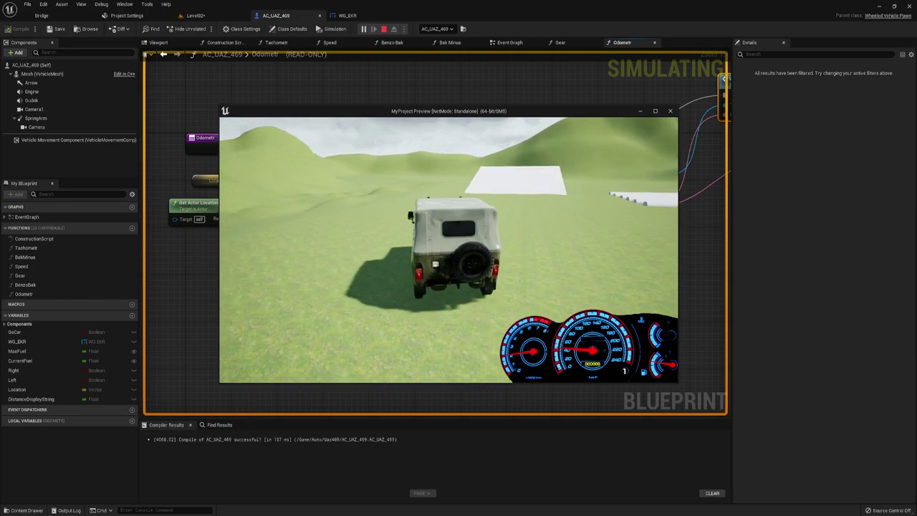
pyautogui.press('Escape')
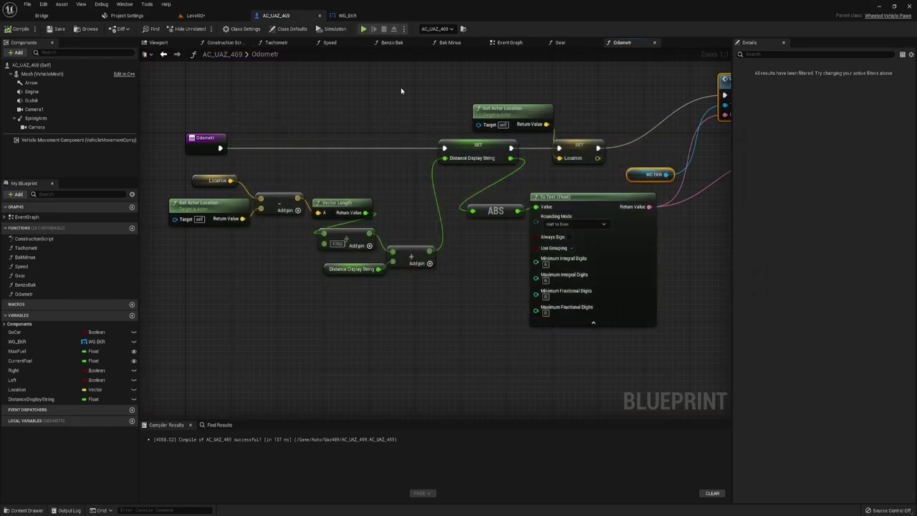
pyautogui.click(349, 15)
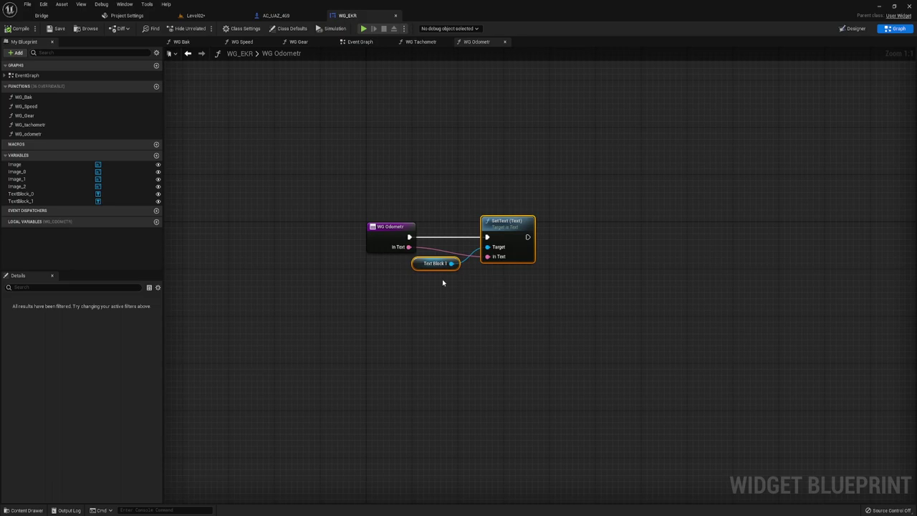
pyautogui.click(275, 15)
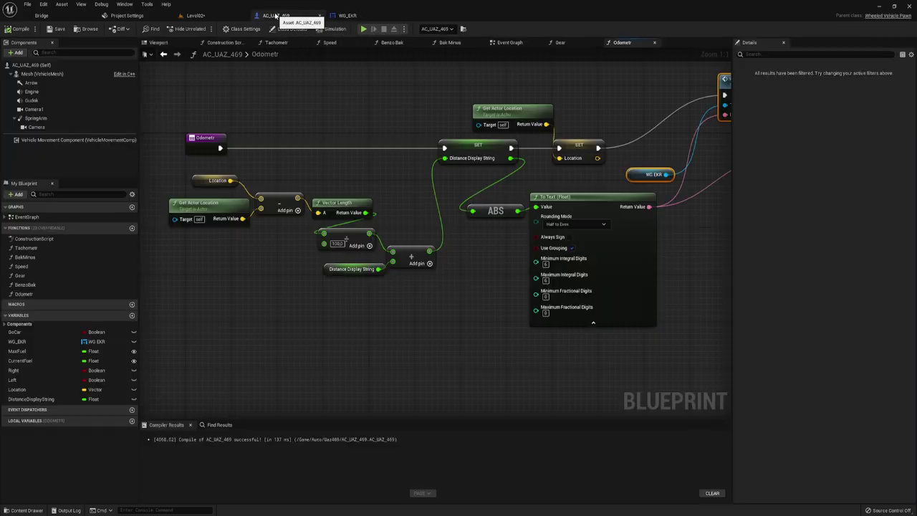
pyautogui.click(349, 15)
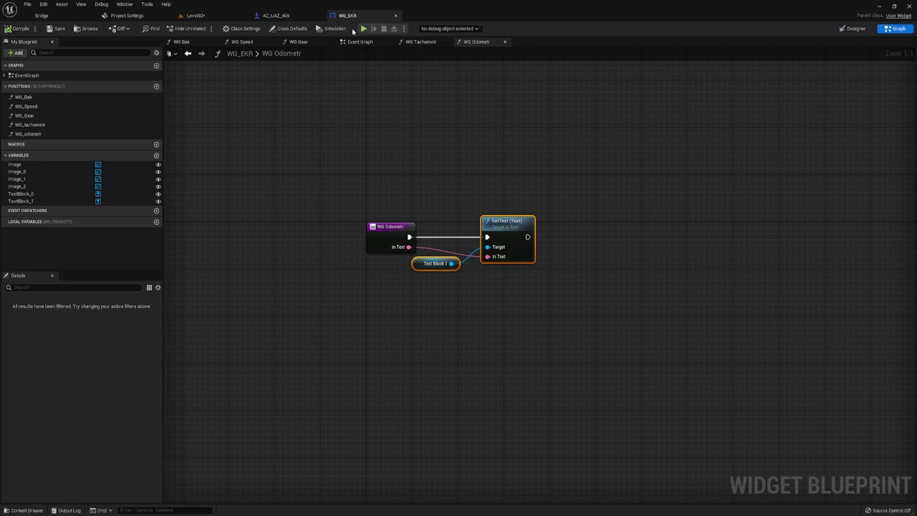
pyautogui.click(425, 265)
pyautogui.click(864, 29)
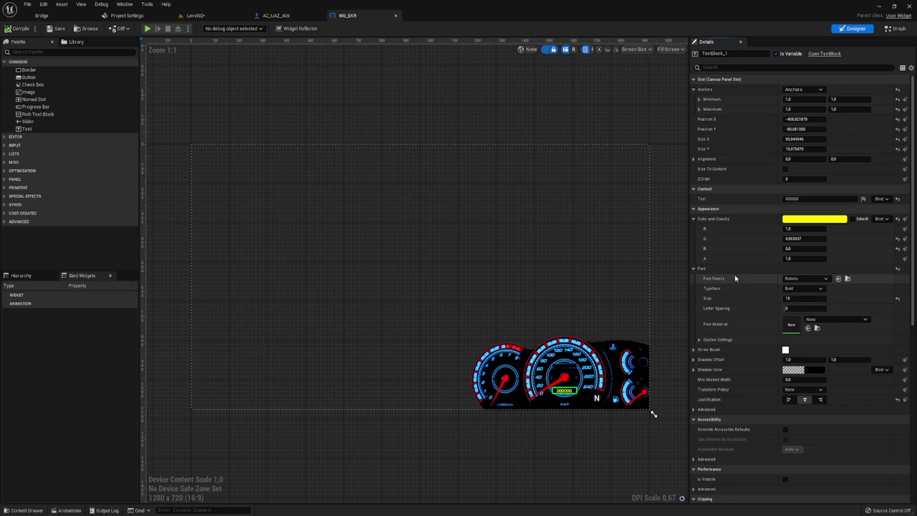
pyautogui.click(888, 29)
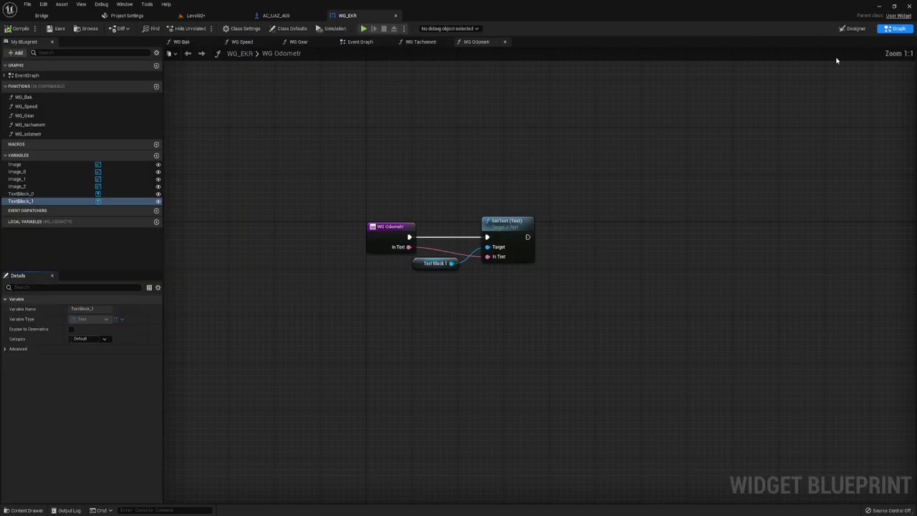
pyautogui.click(286, 15)
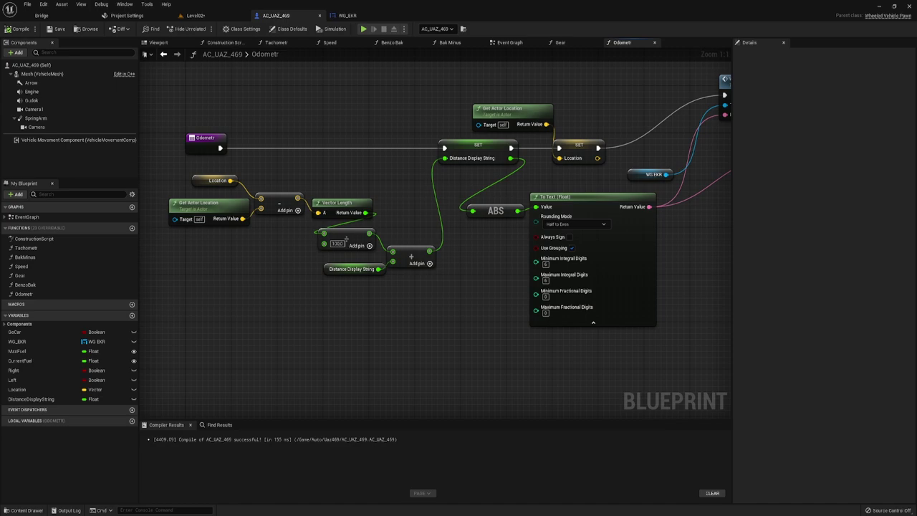
# - In AC_UAZ_469's Event Graph, inspect the BeginPlay timer that runs Odometr
pyautogui.click(510, 43)
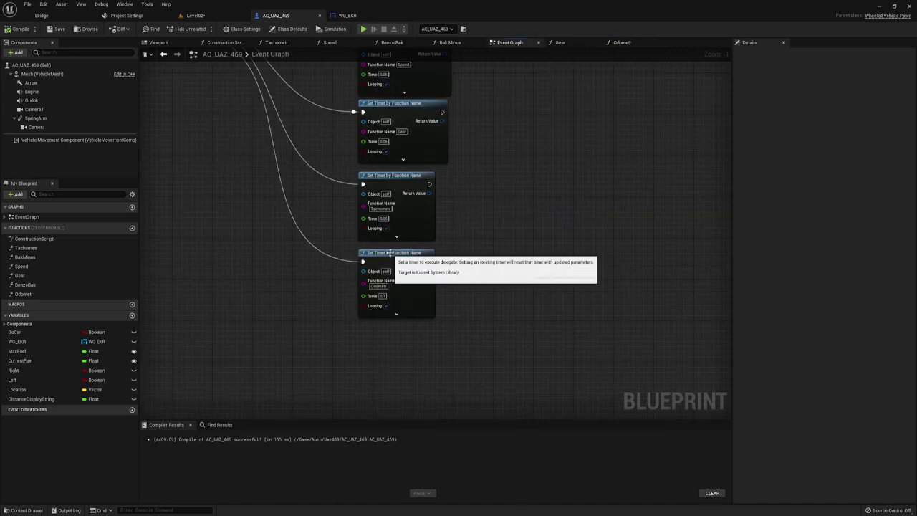
pyautogui.click(390, 253)
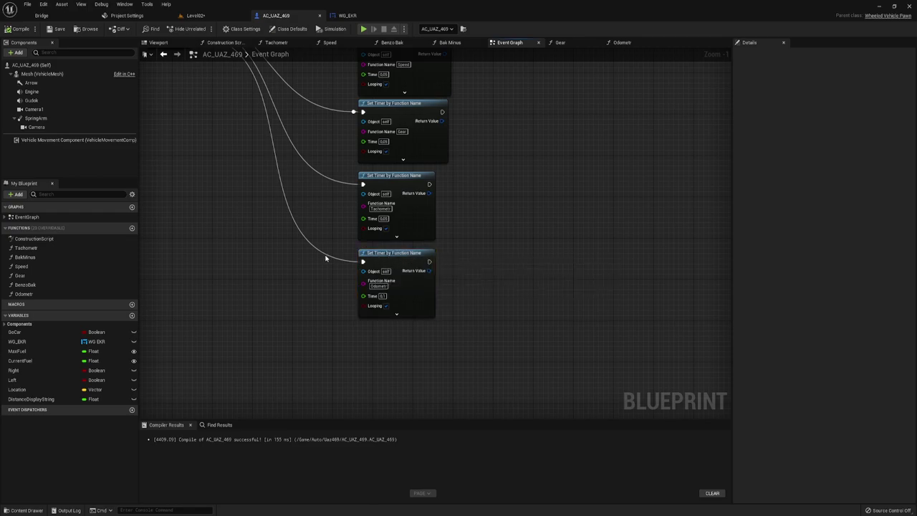
pyautogui.moveTo(326, 256); pyautogui.dragTo(358, 279, button='right')
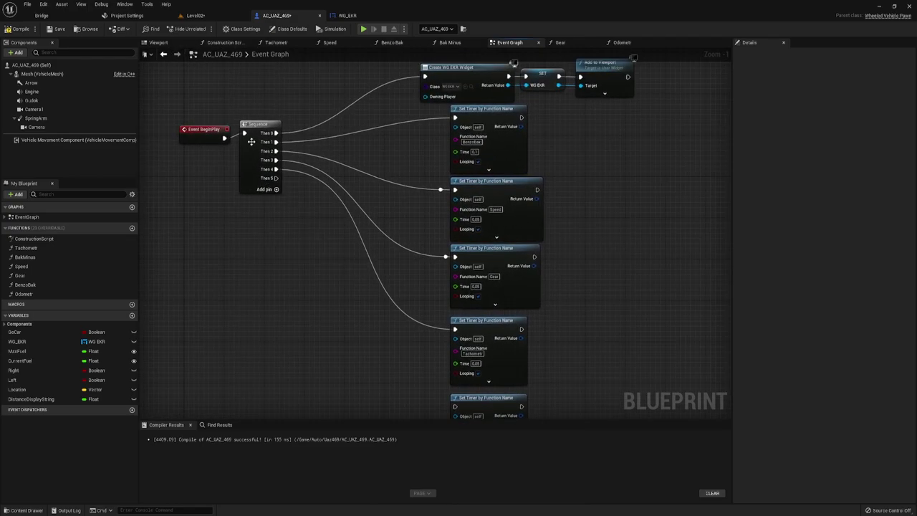
pyautogui.scroll(-2, 482, 250)
pyautogui.scroll(-3, 528, 248)
pyautogui.scroll(4, 349, 198)
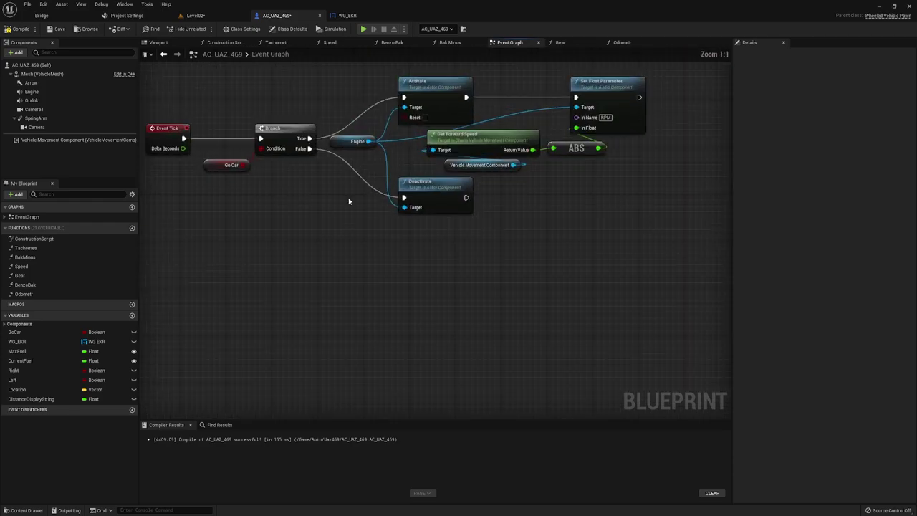
pyautogui.moveTo(348, 198)
pyautogui.mouseDown(button='right')
pyautogui.moveTo(463, 237)
pyautogui.moveTo(399, 248)
pyautogui.mouseUp(button='right')
# - Shift the Branch chain right, insert an Odometr call after Event Tick, and compile
pyautogui.moveTo(286, 113); pyautogui.dragTo(706, 297)
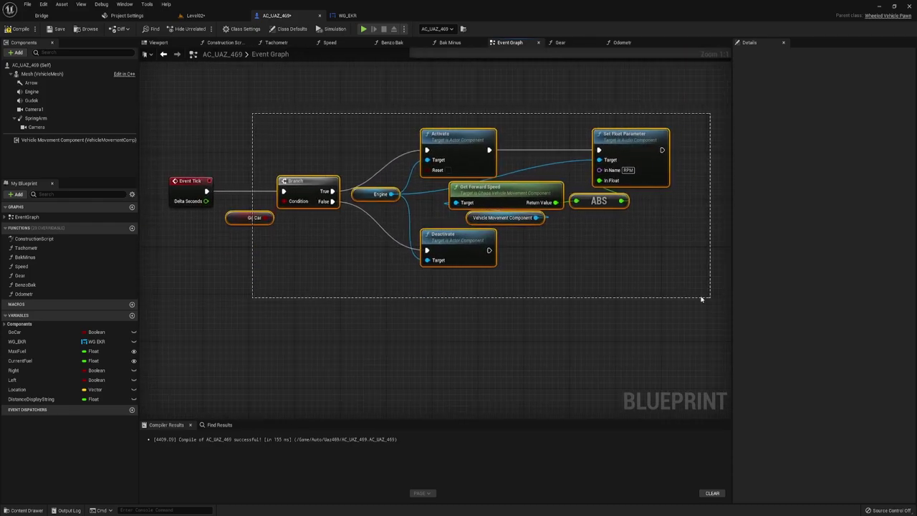
pyautogui.moveTo(457, 154); pyautogui.dragTo(572, 153)
pyautogui.moveTo(295, 229); pyautogui.dragTo(375, 241, button='right')
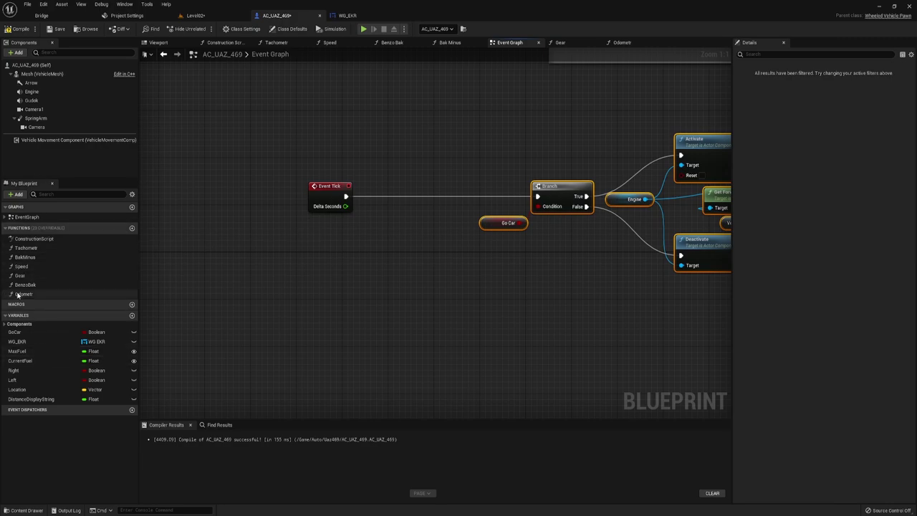
pyautogui.moveTo(22, 294); pyautogui.dragTo(365, 234)
pyautogui.moveTo(344, 197)
pyautogui.mouseDown()
pyautogui.moveTo(419, 192)
pyautogui.moveTo(395, 185)
pyautogui.mouseUp()
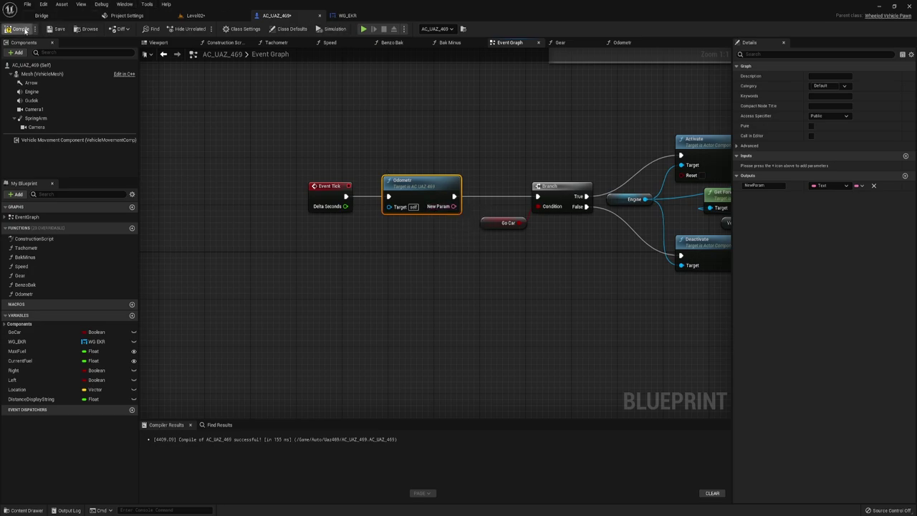
pyautogui.click(25, 30)
# - Play Level02 and drive with W while the odometer climbs from 000058 to 000068
pyautogui.click(196, 16)
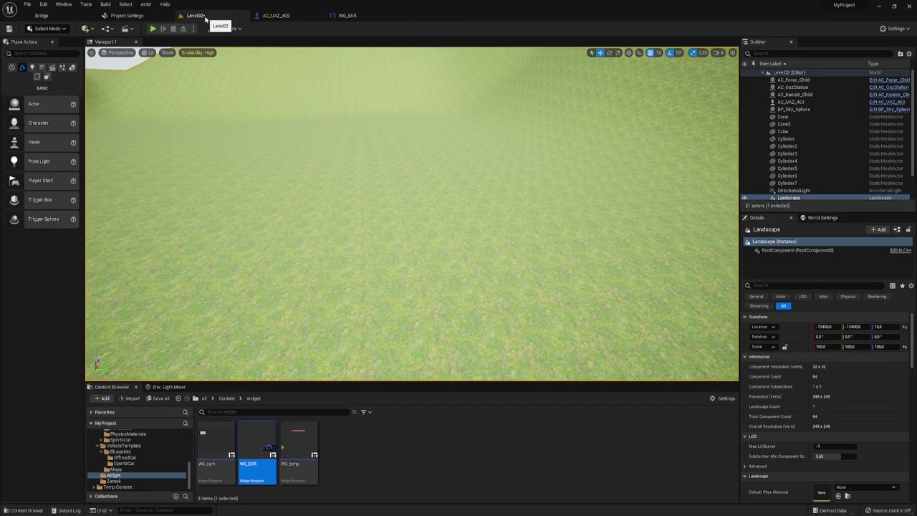
pyautogui.click(152, 28)
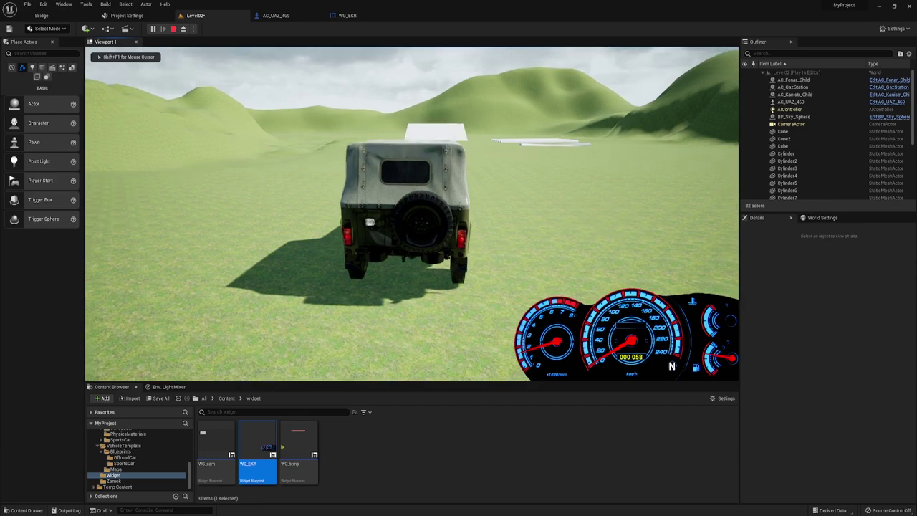
pyautogui.press('w')
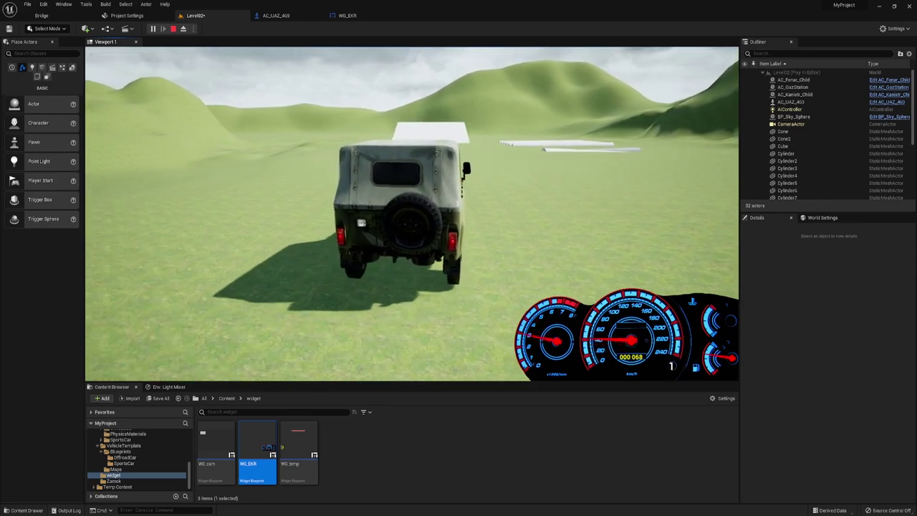
pyautogui.press('Escape')
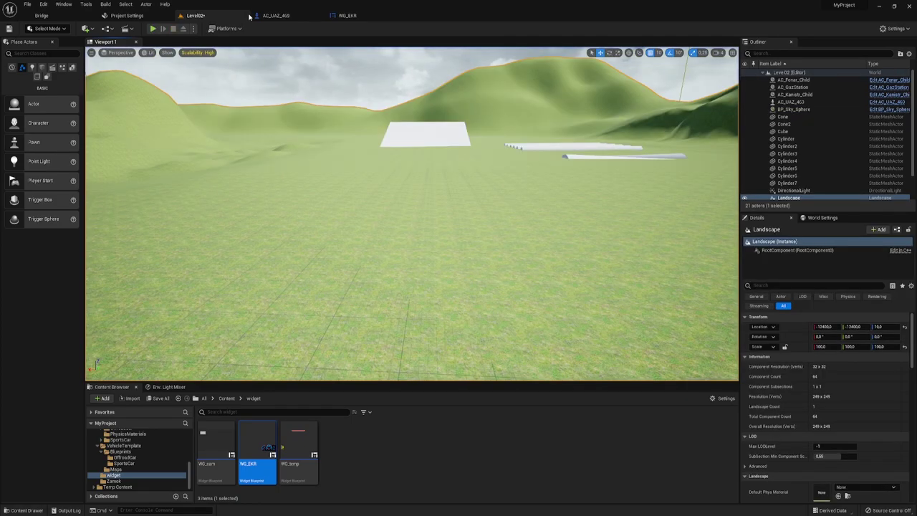
pyautogui.click(276, 15)
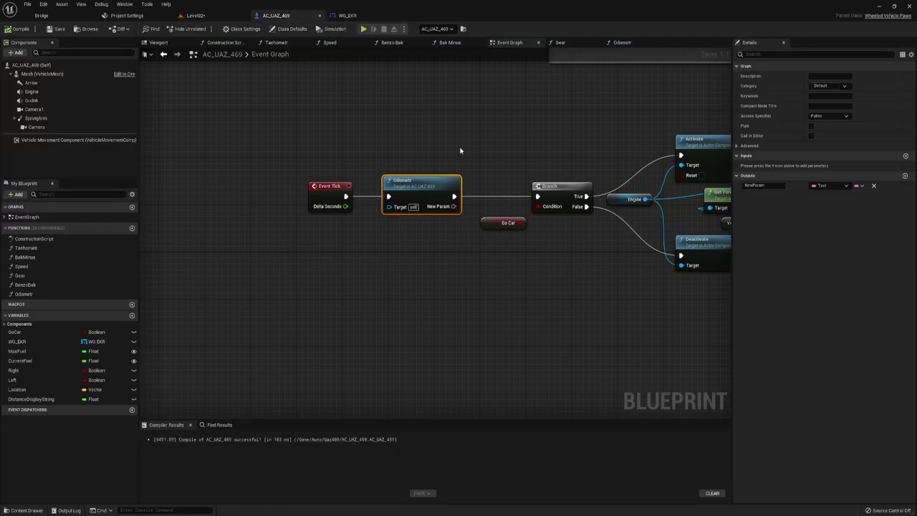
# - Edit the Odometr Add node's B value, recompile, and test-drive the jeep to check the odometer
pyautogui.click(618, 43)
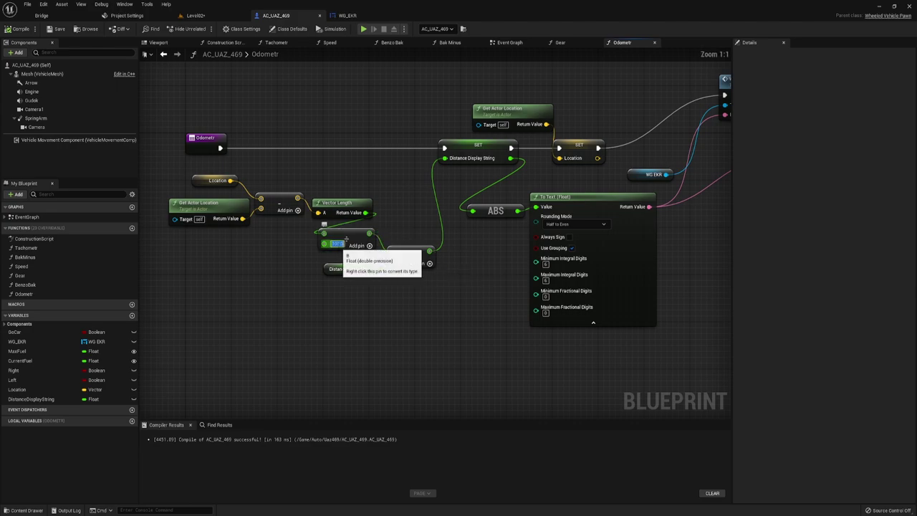
pyautogui.press('Return')
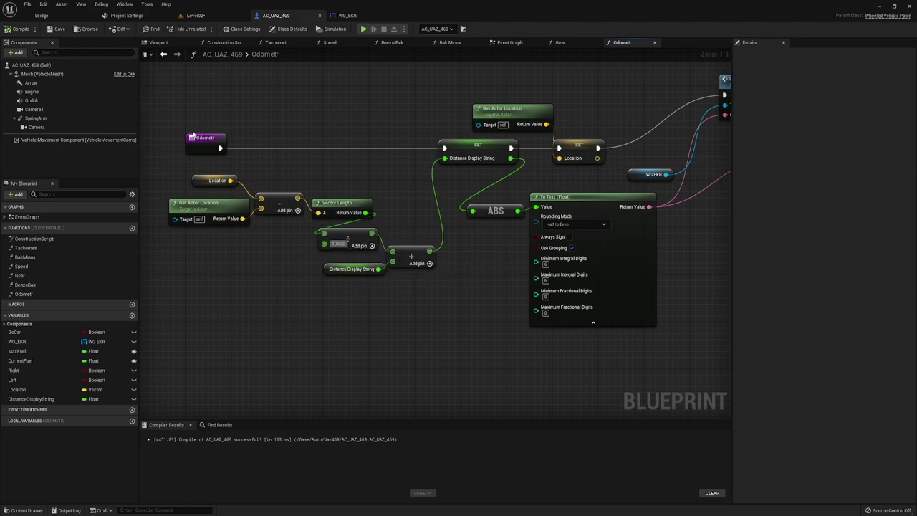
pyautogui.click(20, 29)
pyautogui.click(367, 28)
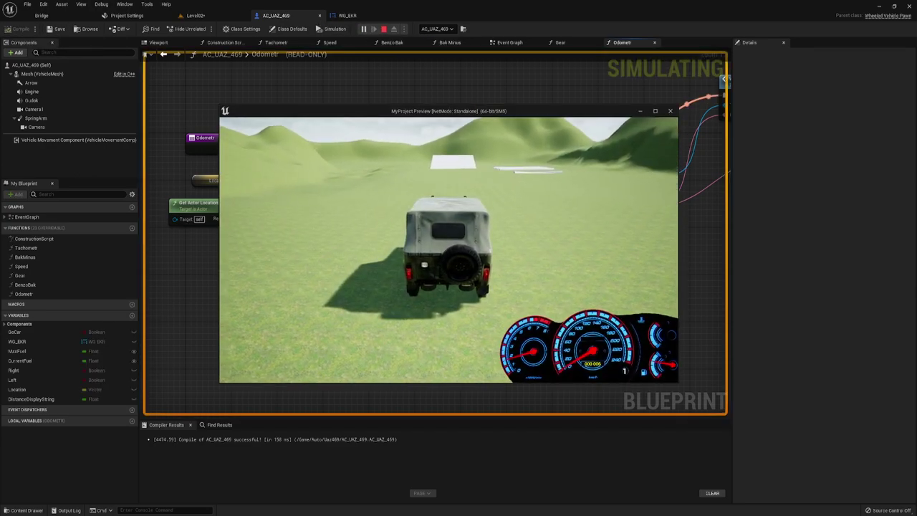
pyautogui.press('w')
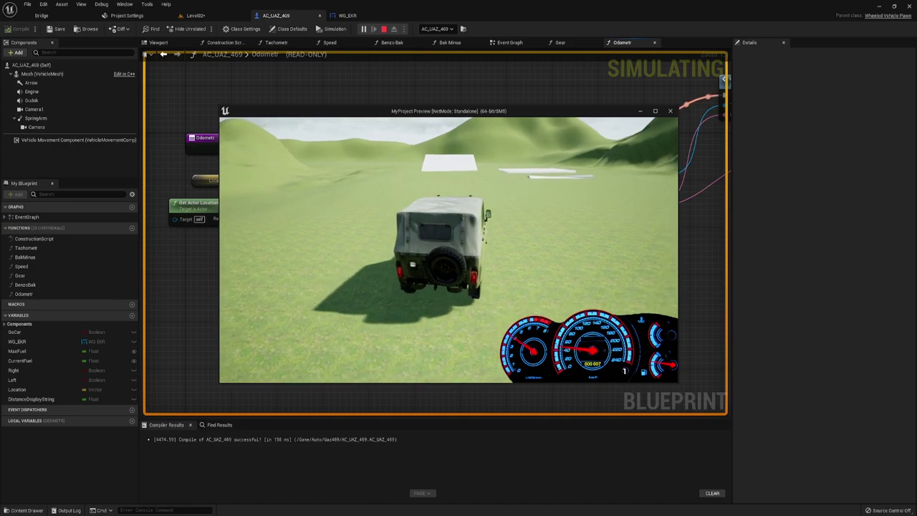
pyautogui.press('a')
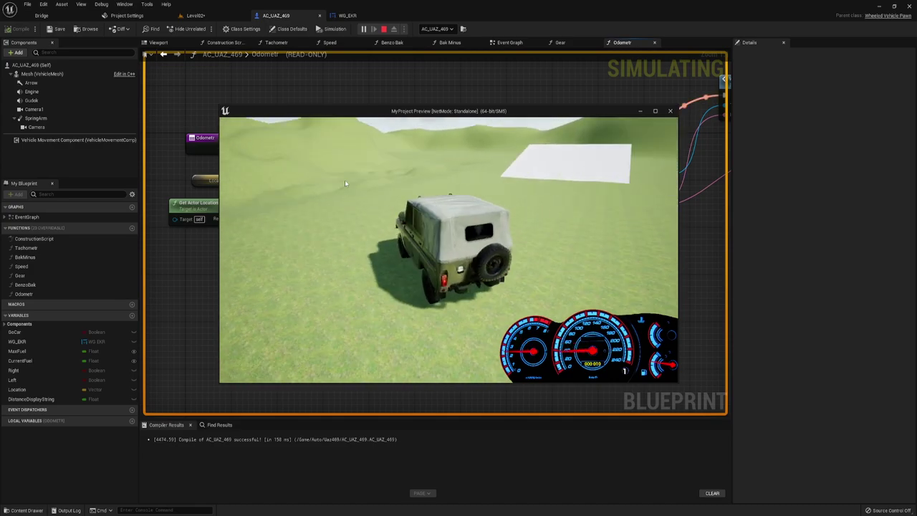
pyautogui.press('Escape')
# - Set the Odometr Add node's B value to 100000.0 and recompile AC_UAZ_469
pyautogui.click(202, 17)
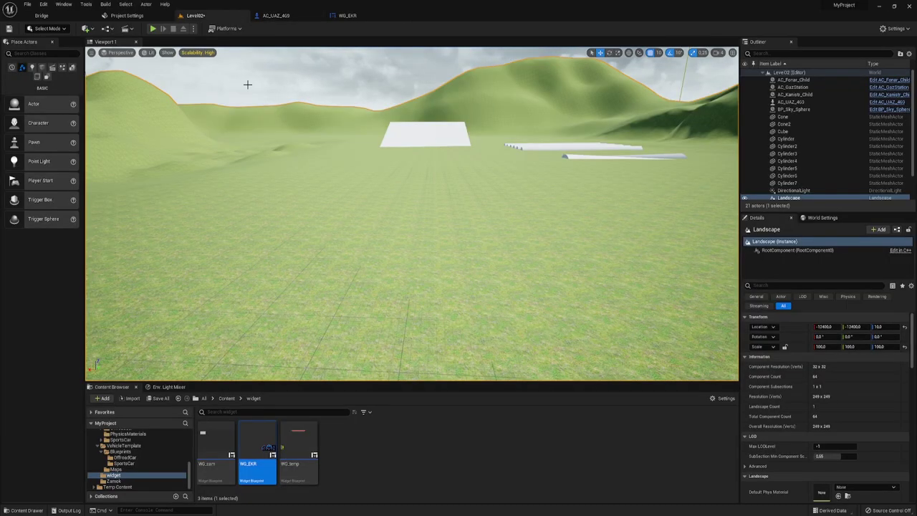
pyautogui.click(277, 16)
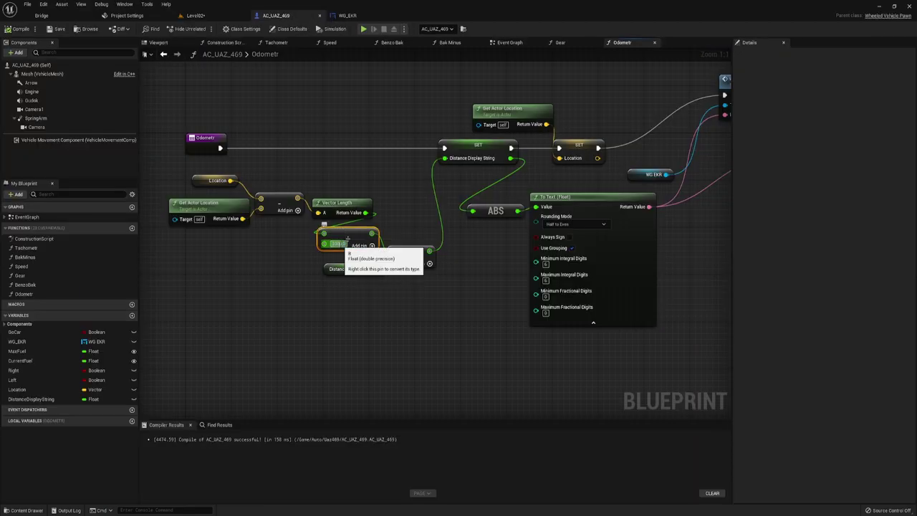
pyautogui.write('100000')
pyautogui.press('Return')
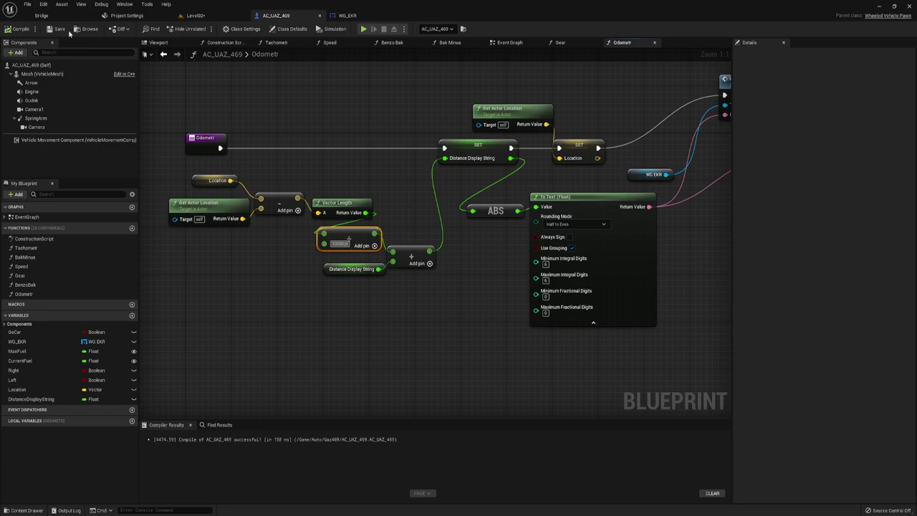
pyautogui.click(70, 34)
pyautogui.click(363, 28)
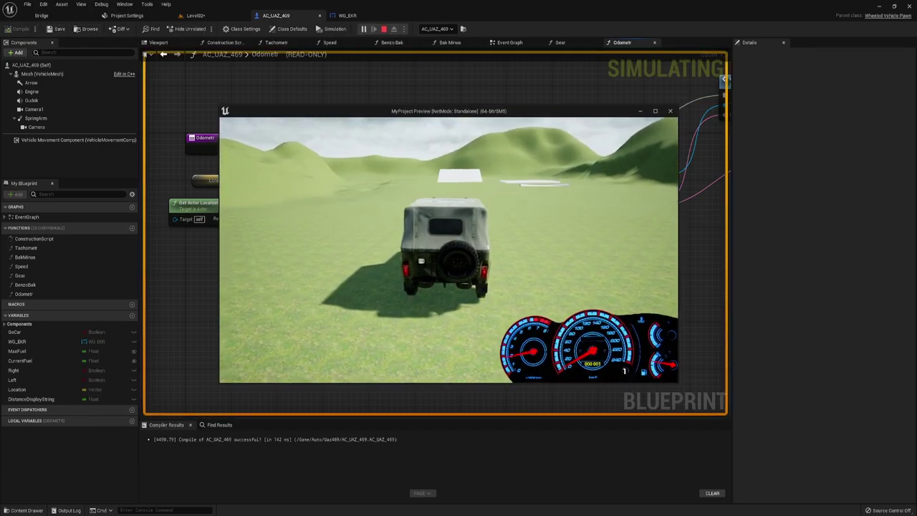
pyautogui.press('d')
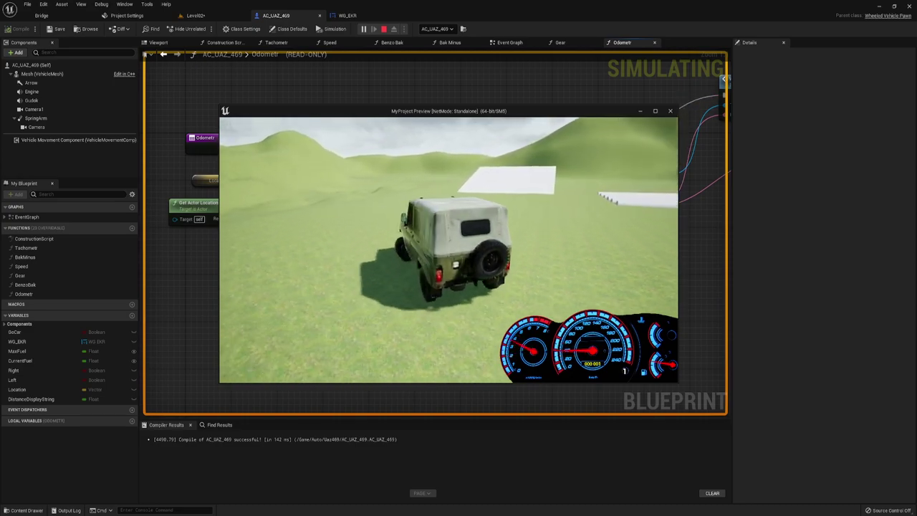
pyautogui.press('a')
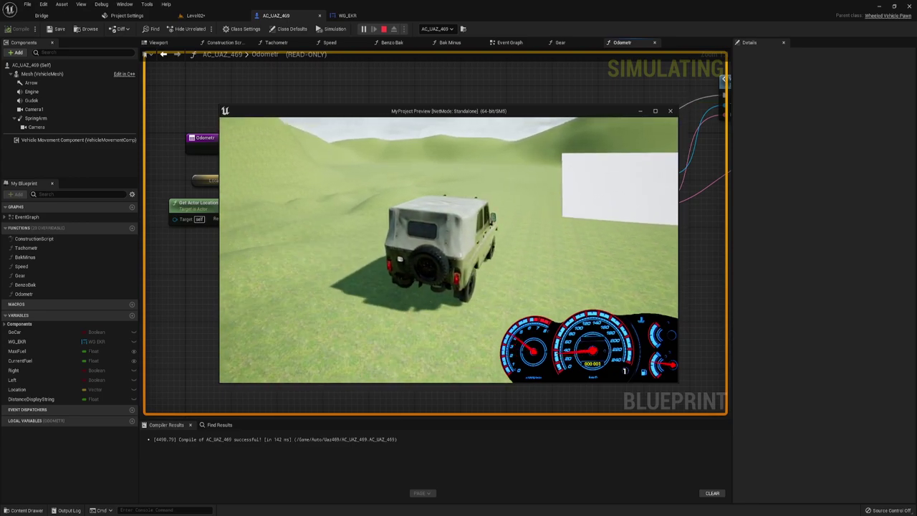
pyautogui.press('a')
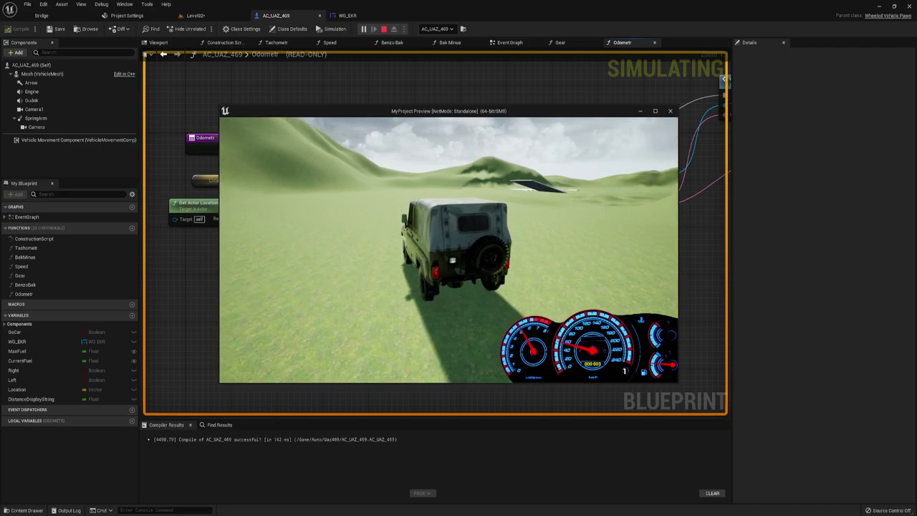
pyautogui.press('Escape')
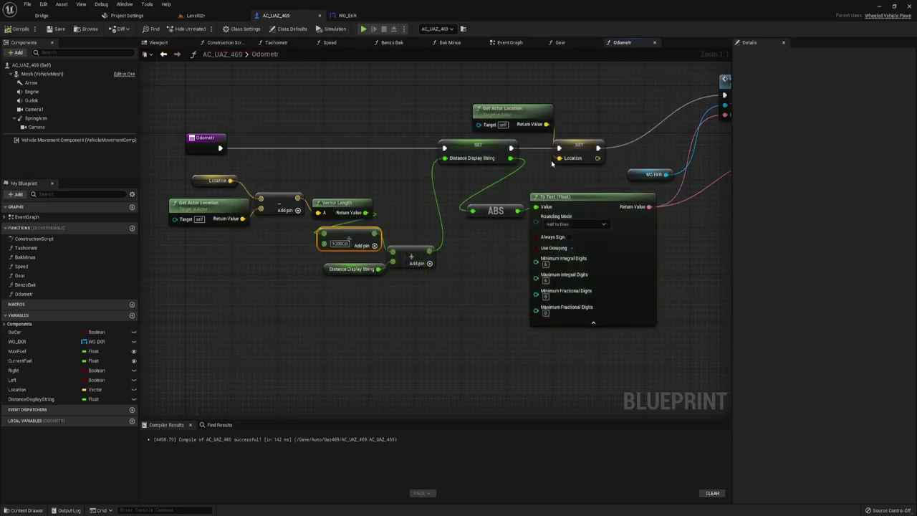
# - Delete the Return Node's NewParam output so To Text (Float) feeds only WG Odometr's In Text
pyautogui.moveTo(551, 164); pyautogui.dragTo(309, 203, button='right')
pyautogui.click(591, 188)
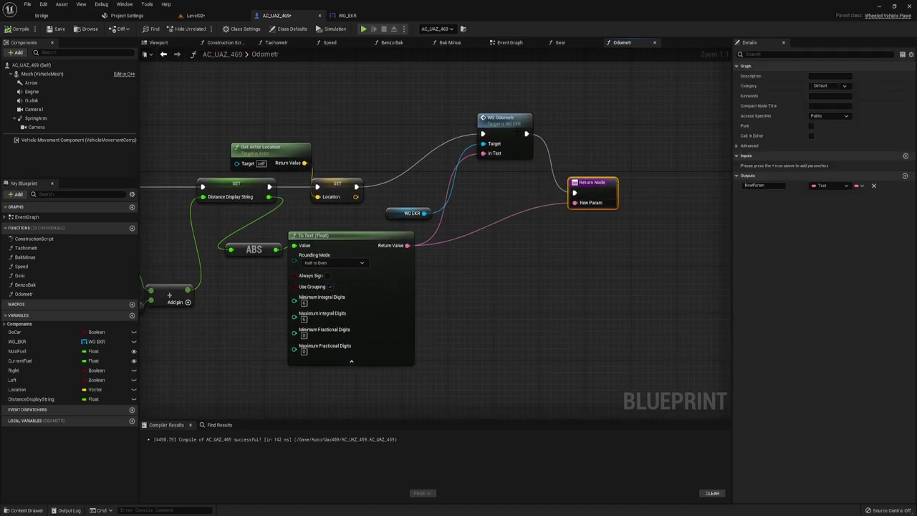
pyautogui.moveTo(502, 119); pyautogui.dragTo(488, 172)
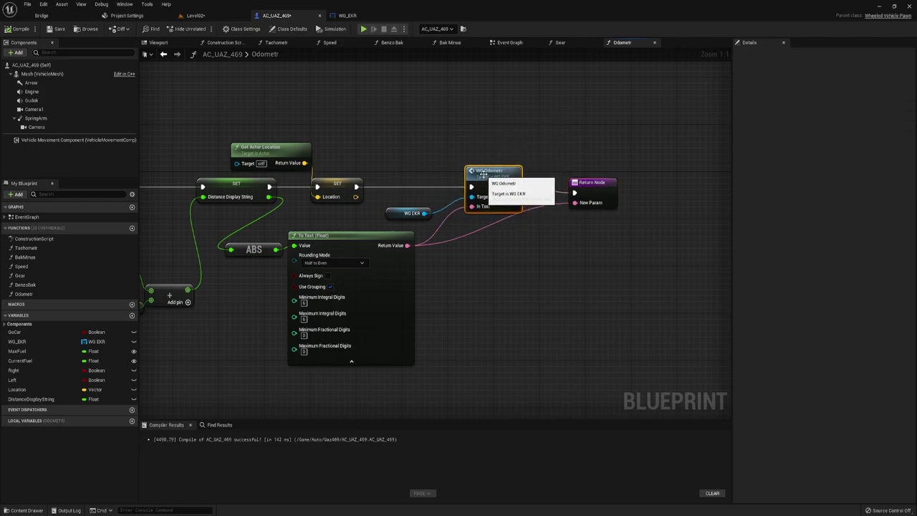
pyautogui.click(590, 193)
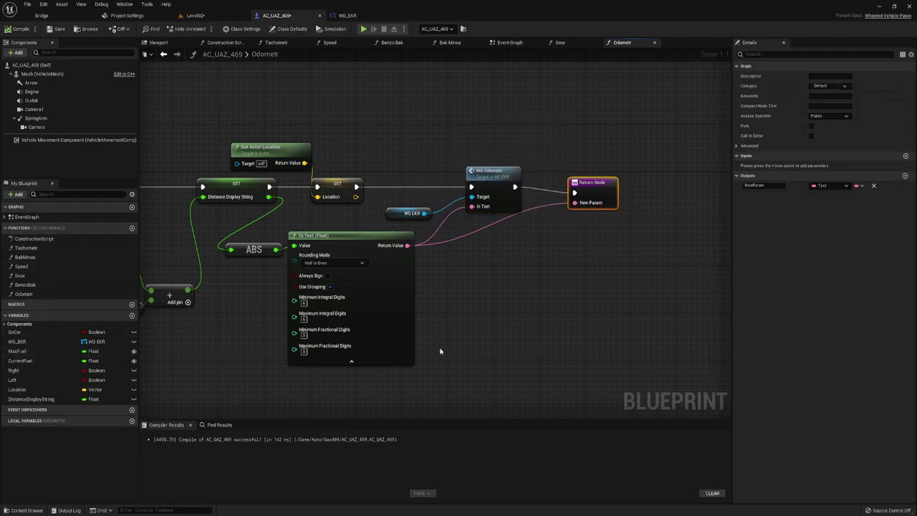
pyautogui.click(872, 186)
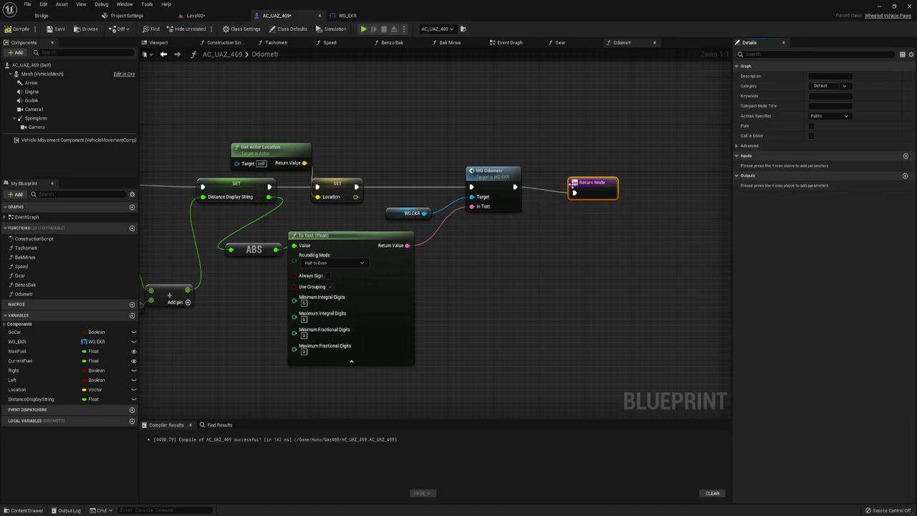
pyautogui.moveTo(573, 184); pyautogui.dragTo(556, 178)
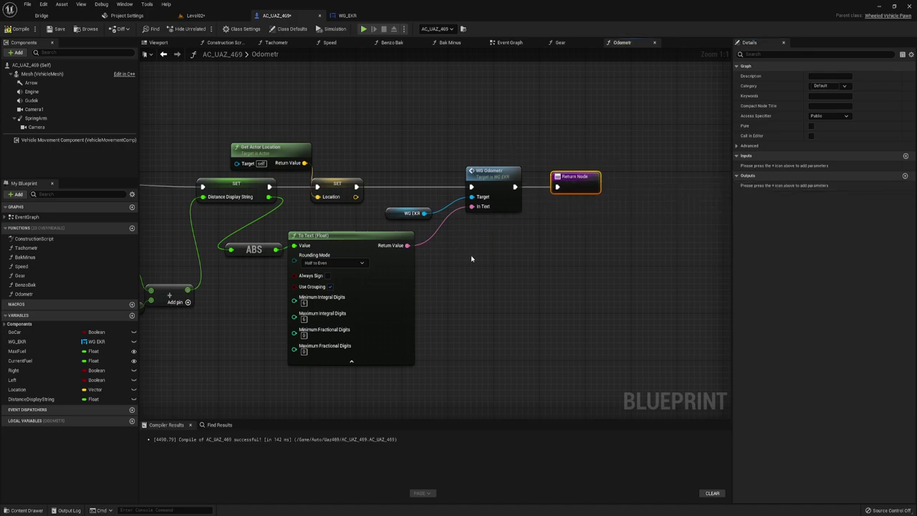
pyautogui.moveTo(471, 258); pyautogui.dragTo(537, 251, button='right')
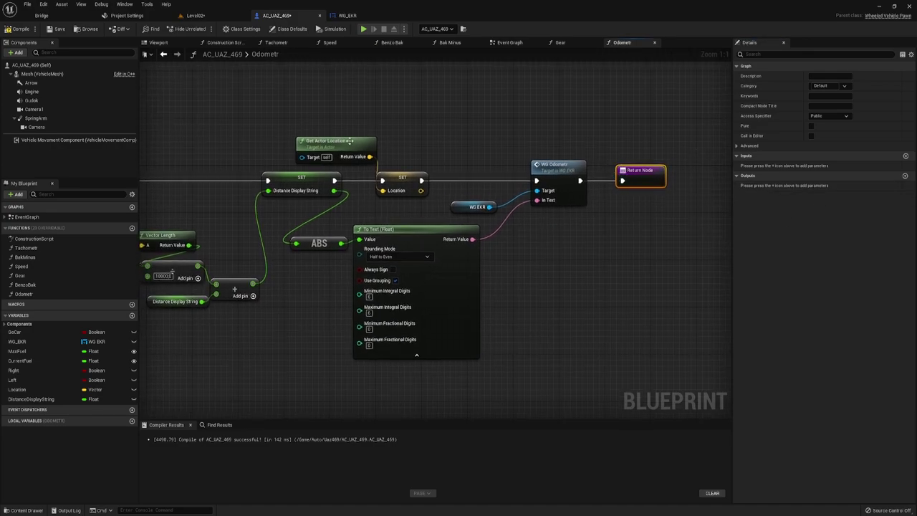
# - Delete the bottom Set Timer by Function Name node and remove the Sequence's Then 5 pin
pyautogui.click(519, 44)
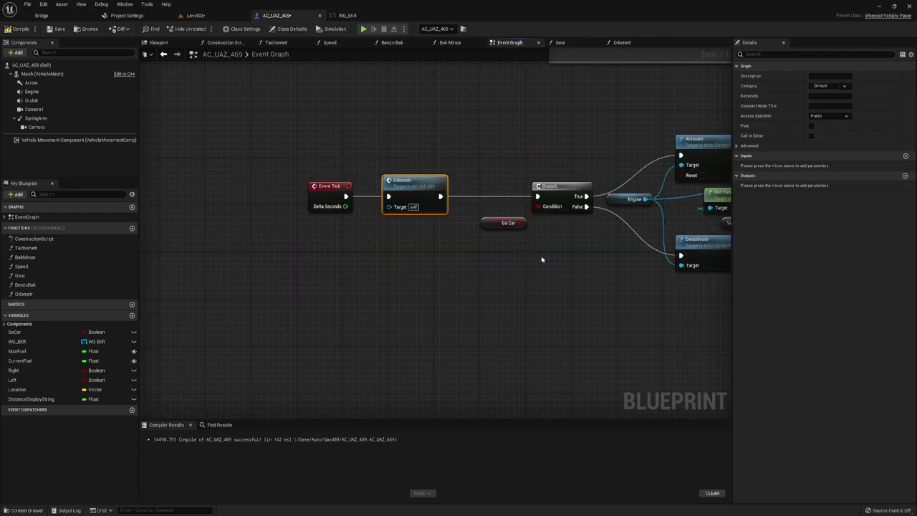
pyautogui.moveTo(387, 207); pyautogui.dragTo(575, 242, button='right')
pyautogui.scroll(-4, 575, 241)
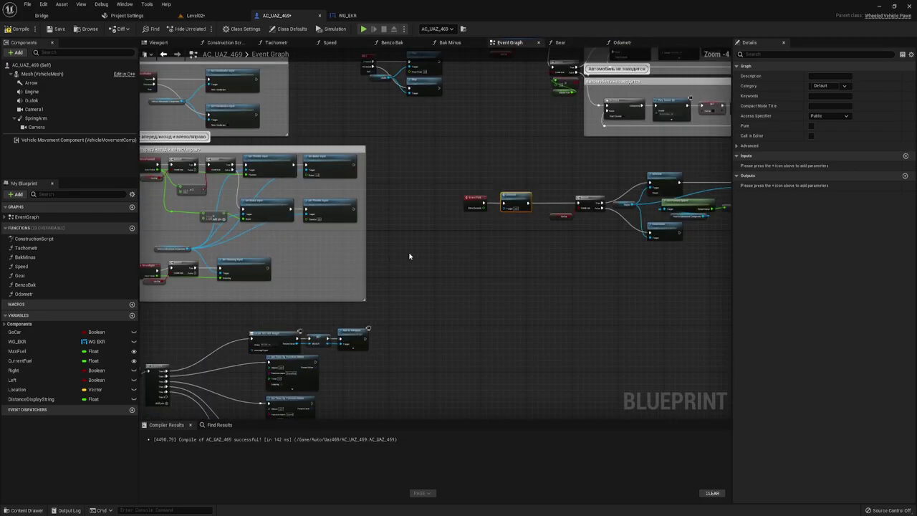
pyautogui.moveTo(502, 244); pyautogui.dragTo(325, 99, button='right')
pyautogui.scroll(4, 426, 328)
pyautogui.click(410, 248)
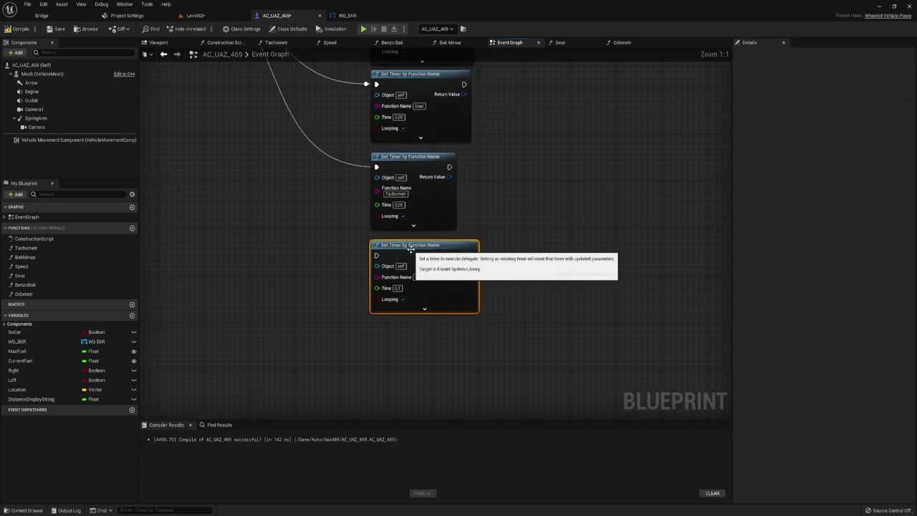
pyautogui.press('Delete')
pyautogui.moveTo(294, 208); pyautogui.dragTo(363, 324, button='right')
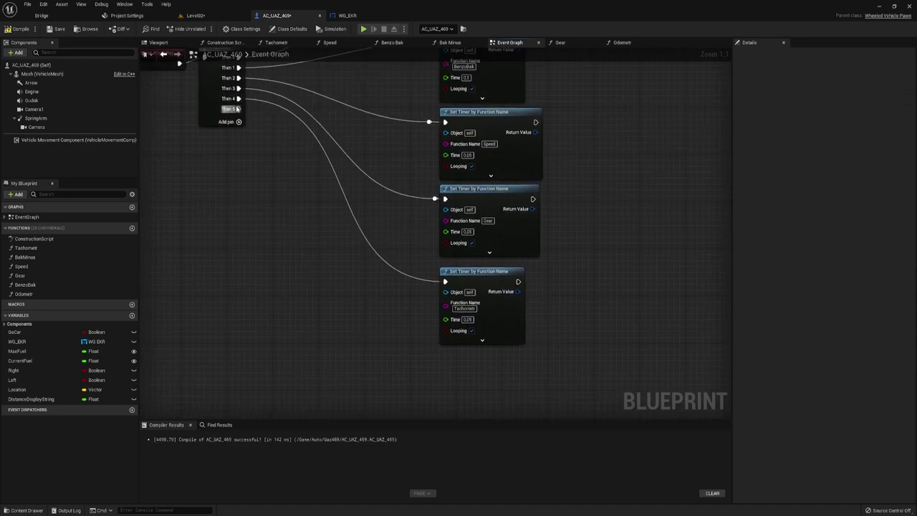
pyautogui.rightClick(236, 109)
pyautogui.click(263, 140)
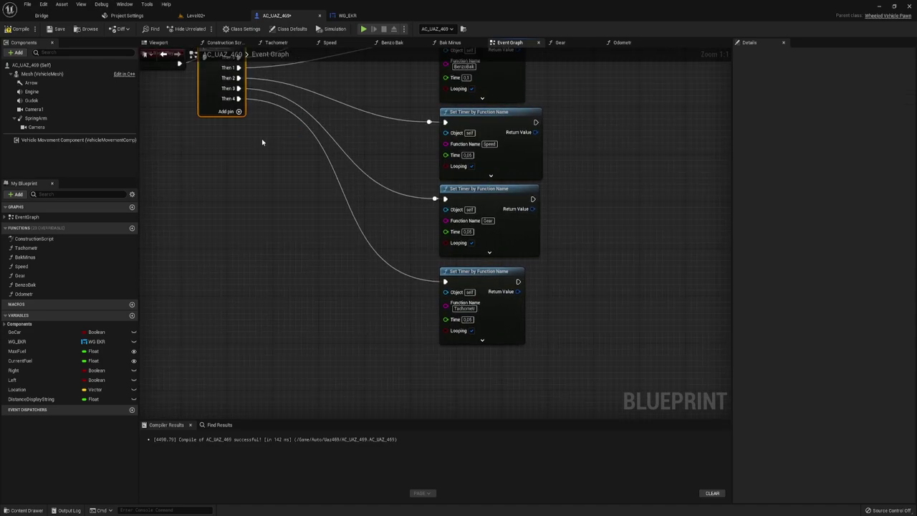
# - Nudge the Event Tick and Odometr nodes right, recompile AC_UAZ_469, and return to Level02
pyautogui.scroll(-2, 258, 124)
pyautogui.scroll(-2, 220, 230)
pyautogui.moveTo(220, 230); pyautogui.dragTo(473, 300, button='right')
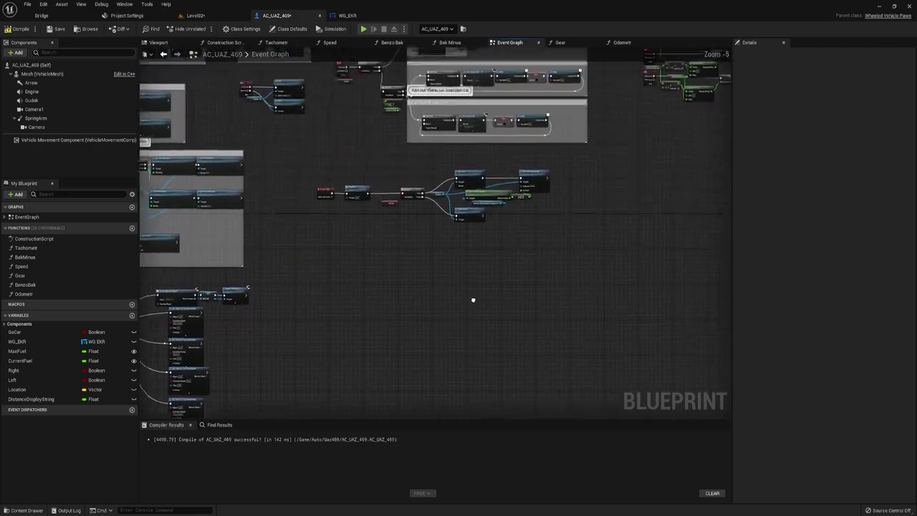
pyautogui.scroll(3, 455, 234)
pyautogui.moveTo(361, 179); pyautogui.dragTo(412, 219, button='right')
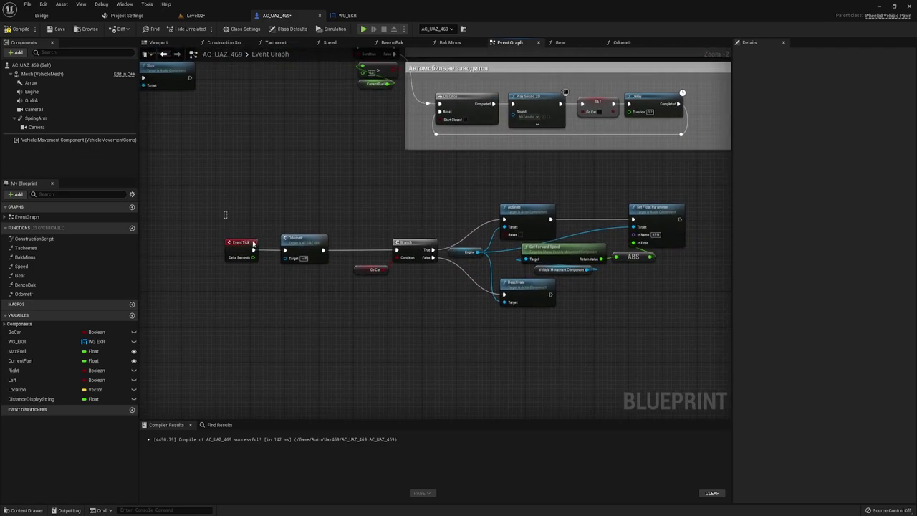
pyautogui.moveTo(253, 243); pyautogui.dragTo(270, 244)
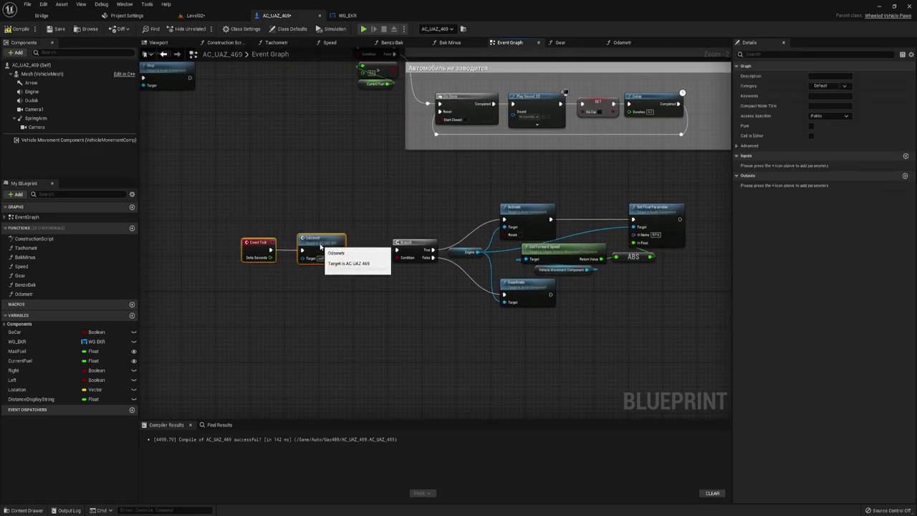
pyautogui.click(21, 32)
pyautogui.click(196, 15)
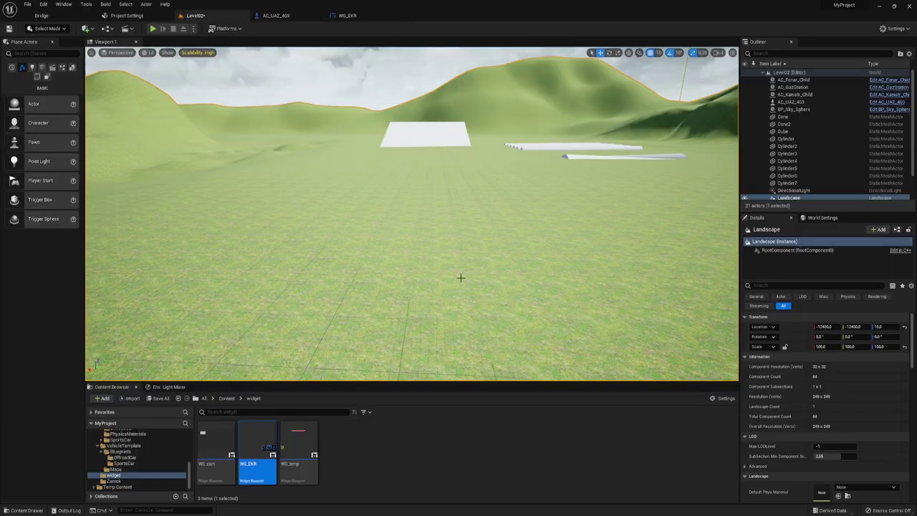